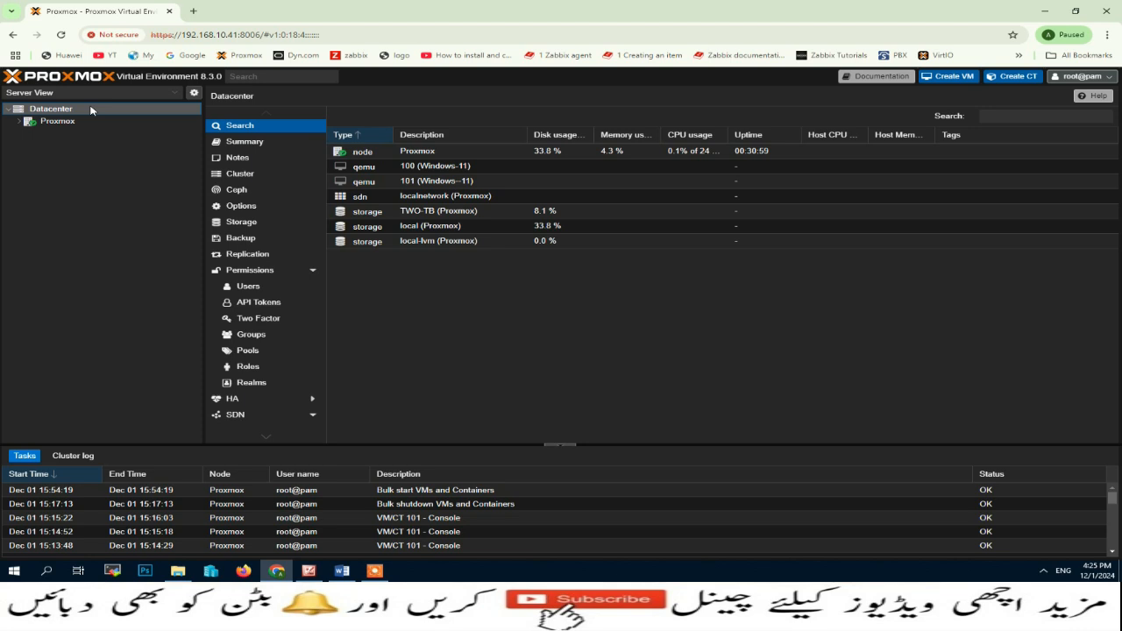
# Step: Open a new browser tab beside the Proxmox VE web console
pyautogui.click(193, 11)
# Step: Go to pve.proxmox.com in the new tab
pyautogui.click(208, 34)
pyautogui.write('pve')
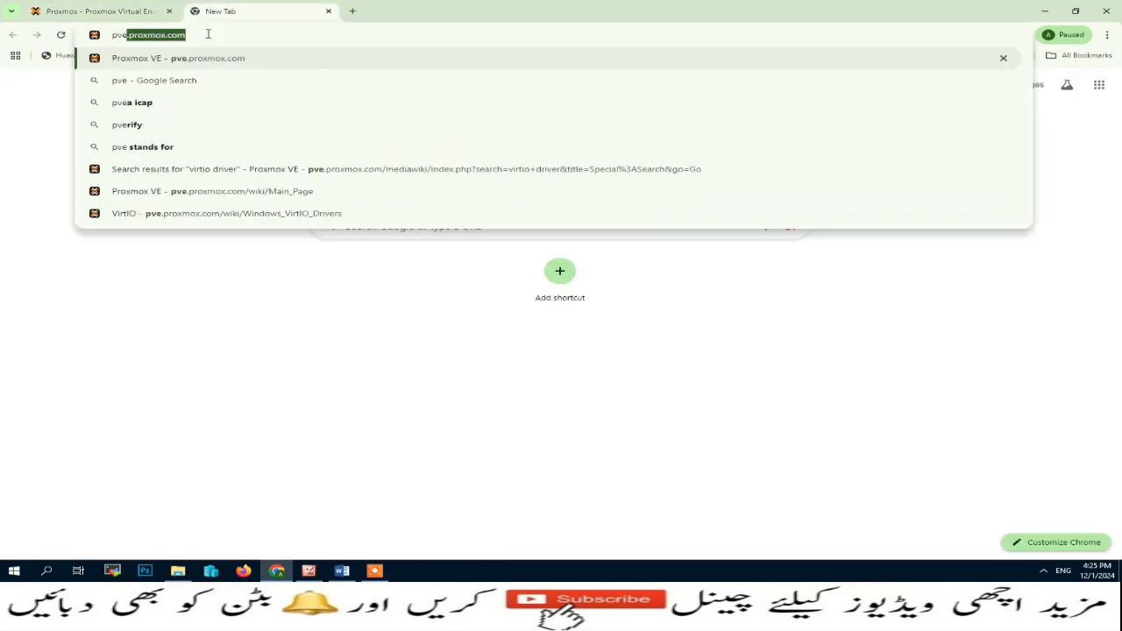
pyautogui.press('Return')
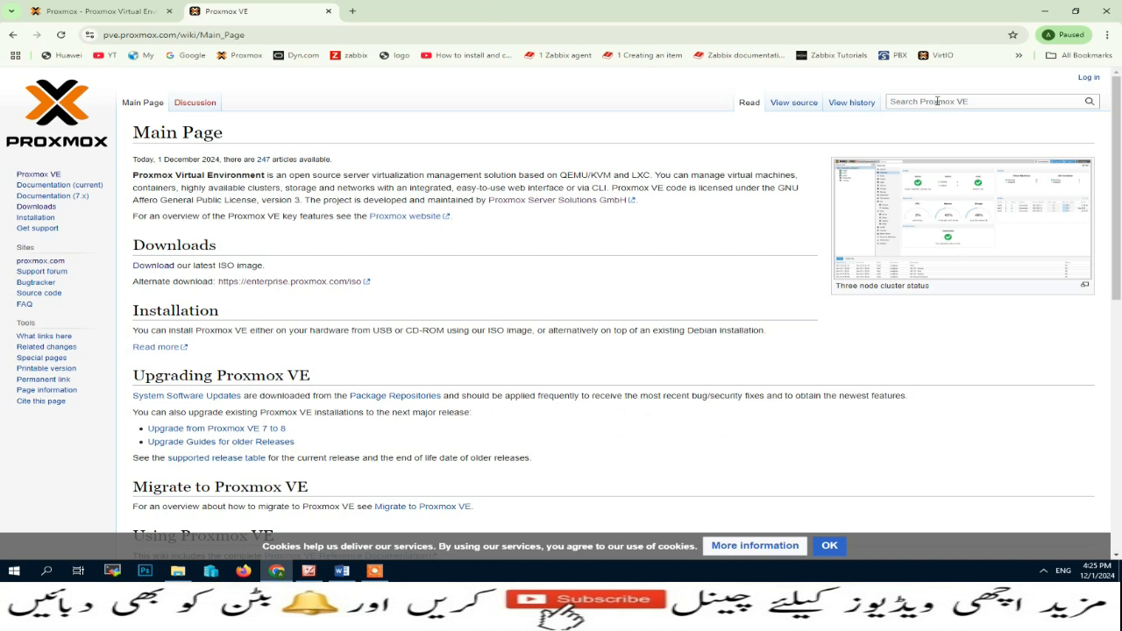
# Step: Search the Proxmox VE Wiki for 'windows virtio drivers'
pyautogui.click(938, 102)
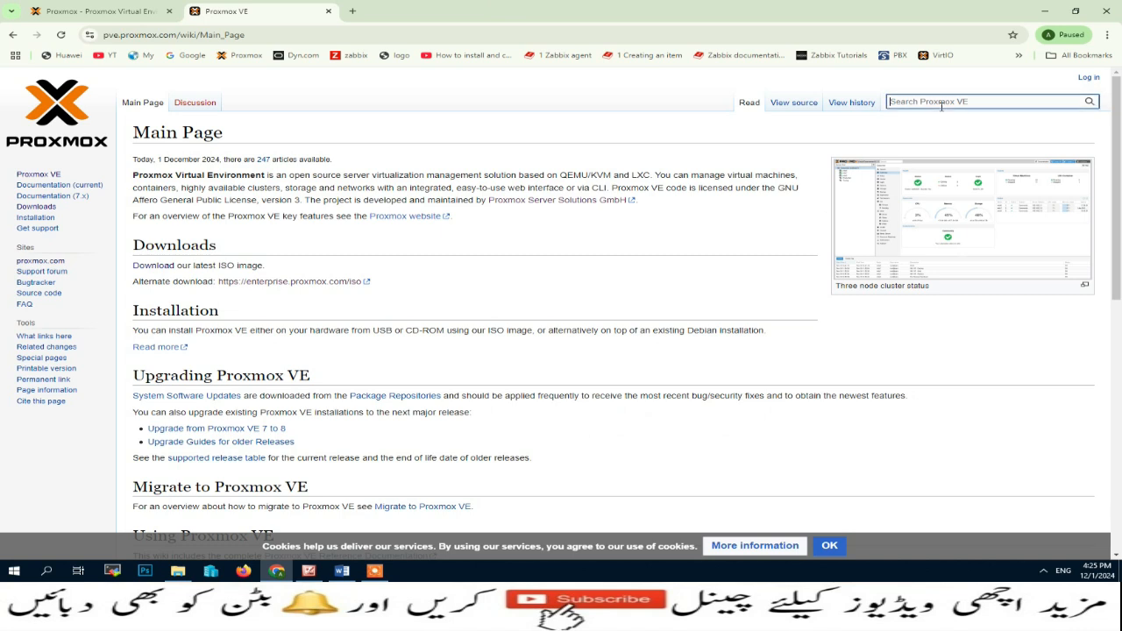
pyautogui.write('wind')
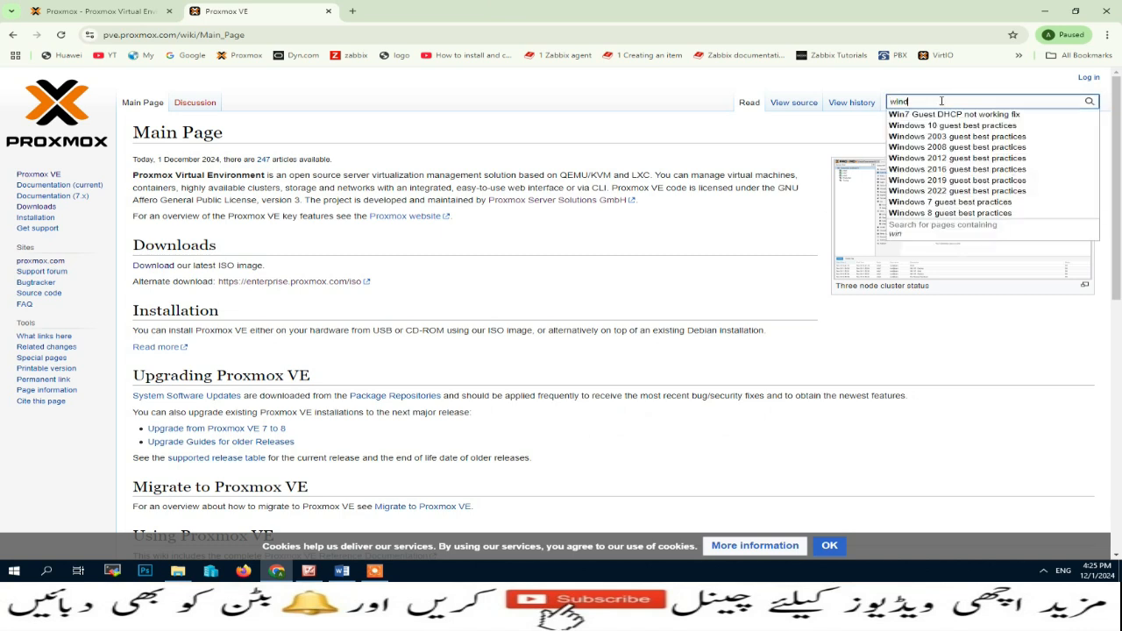
pyautogui.write('ows')
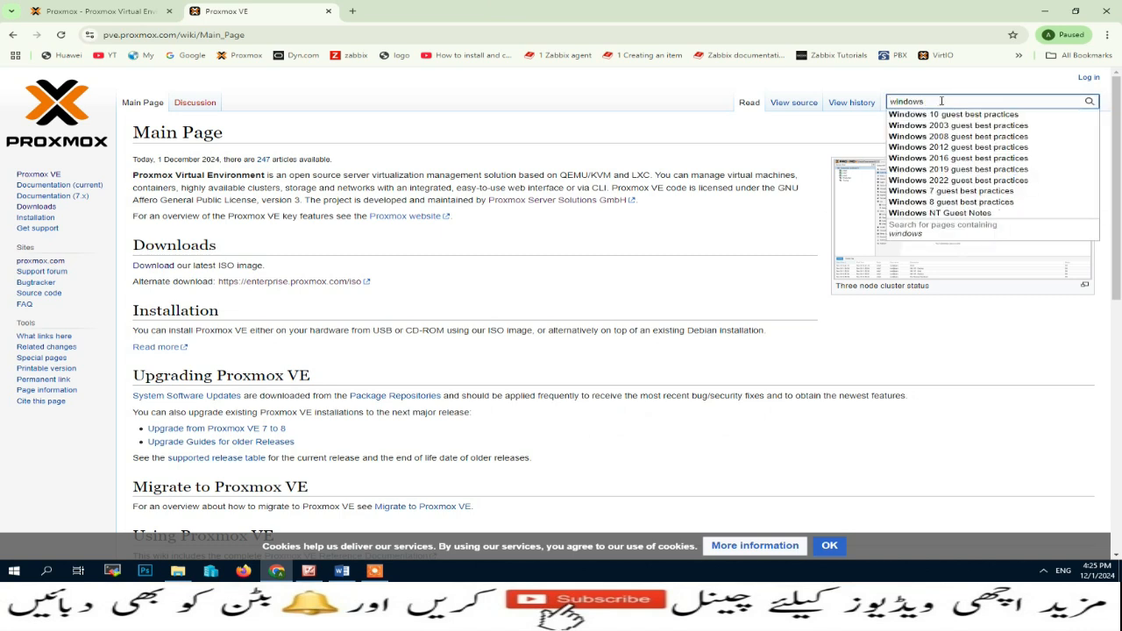
pyautogui.write(' vi')
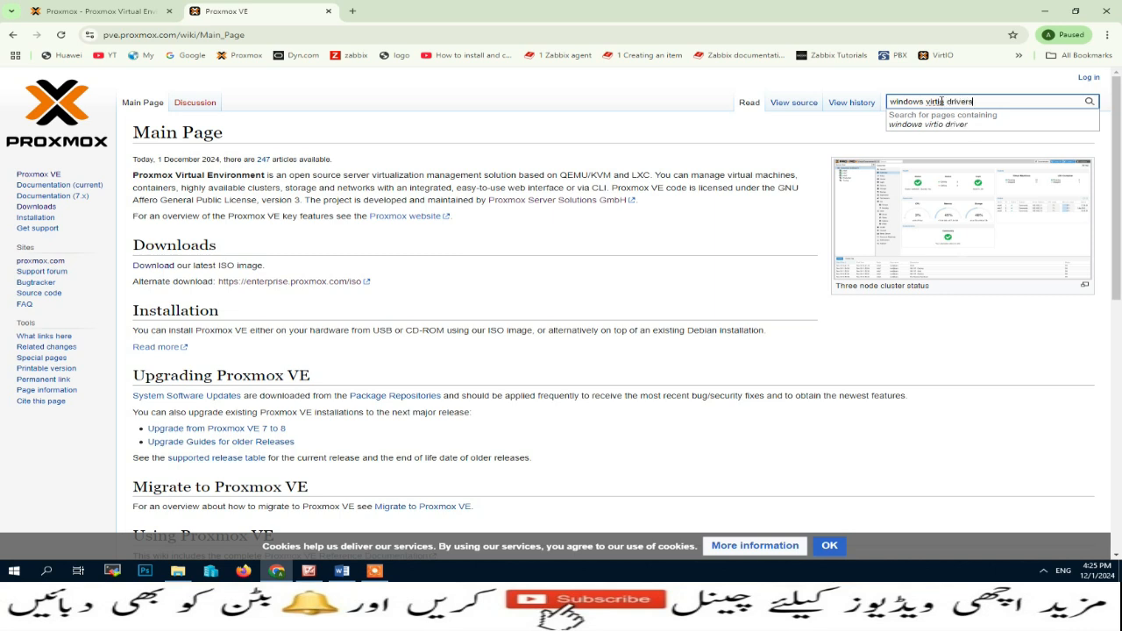
pyautogui.write('rtio drivers')
pyautogui.press('Return')
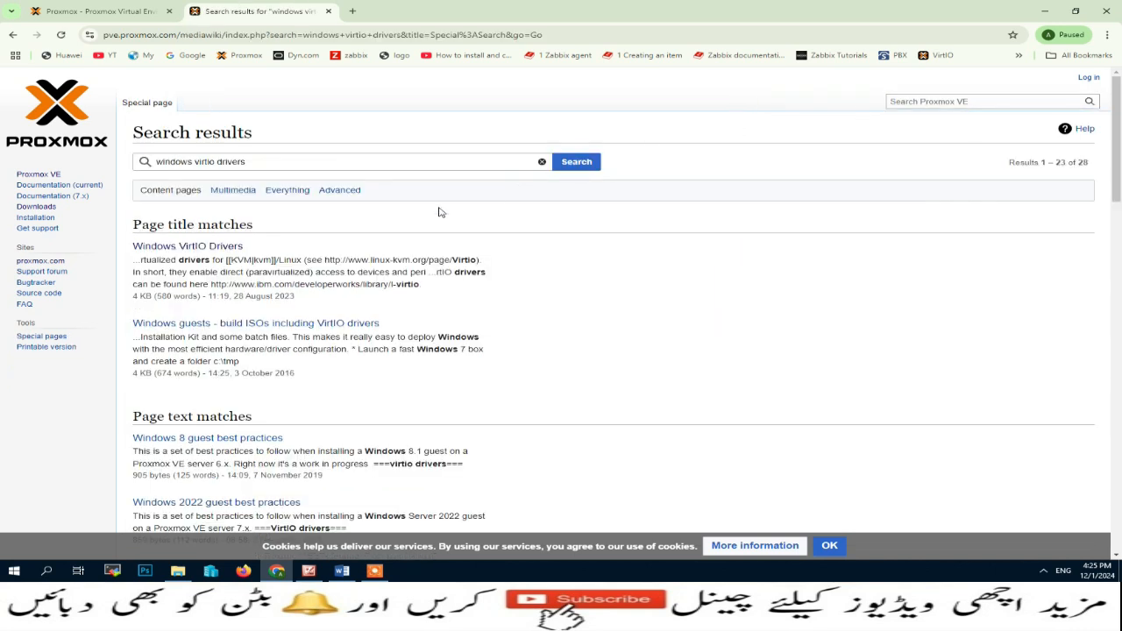
# Step: Open the Windows VirtIO Drivers article and highlight its title and Windows OS Support heading
pyautogui.click(211, 250)
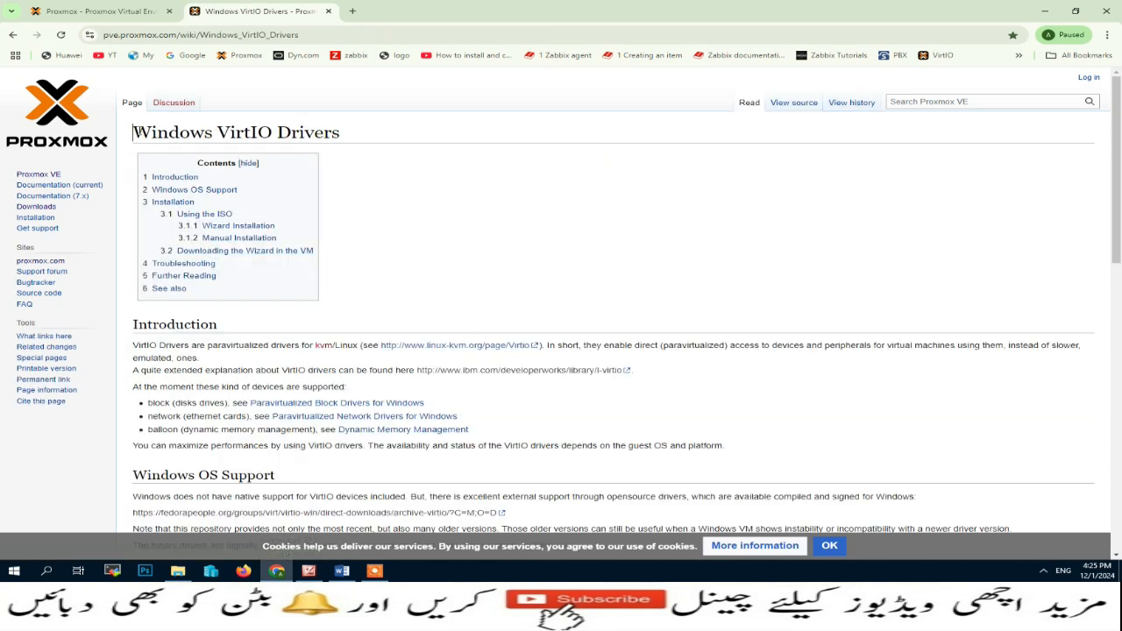
pyautogui.moveTo(136, 131); pyautogui.dragTo(348, 138)
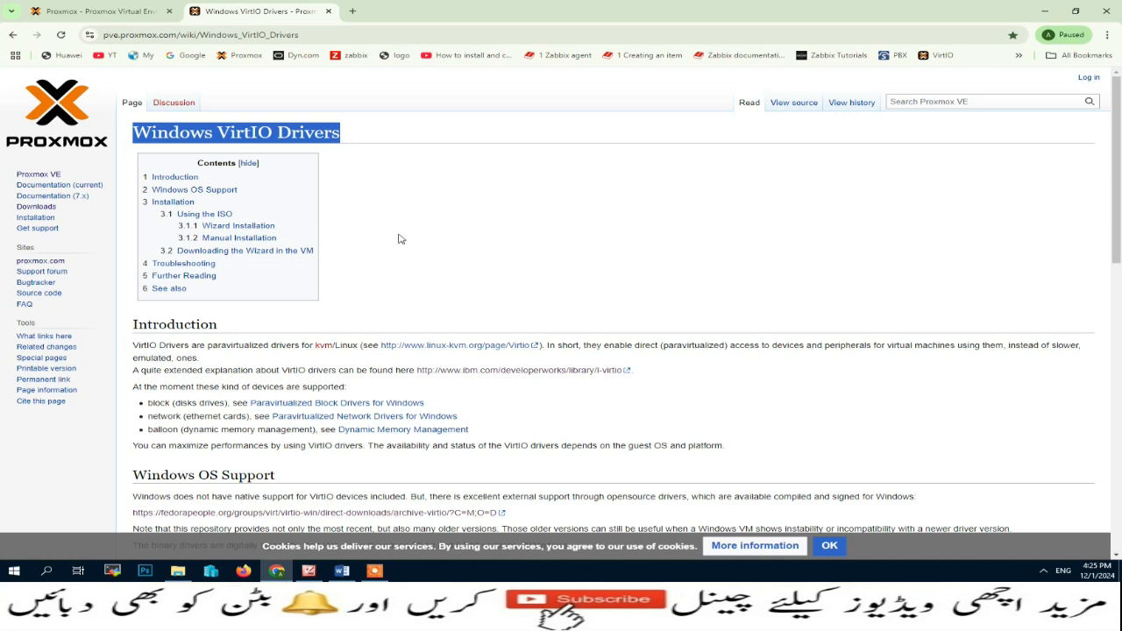
pyautogui.scroll(-2, 400, 238)
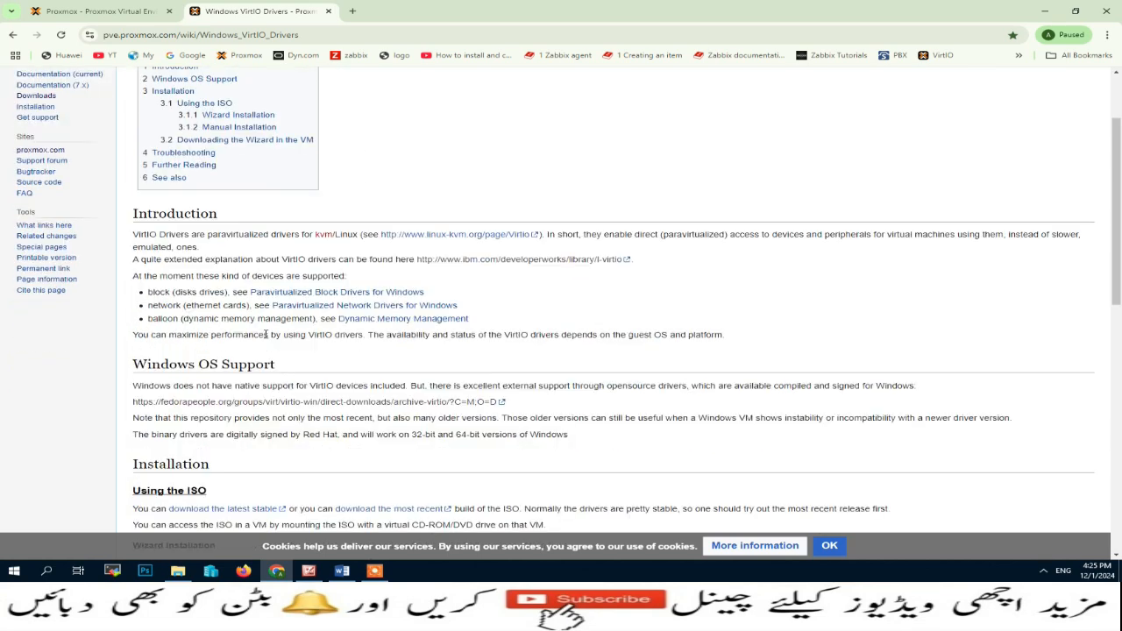
pyautogui.moveTo(133, 366); pyautogui.dragTo(290, 371)
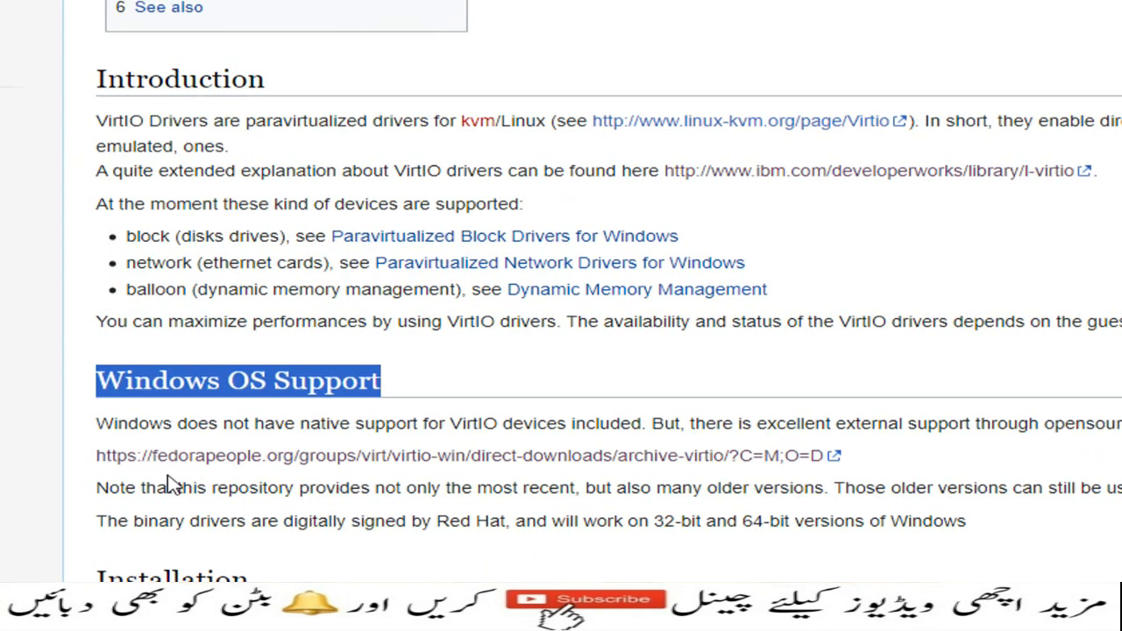
# Step: Follow the fedorapeople virtio-win archive link and open the virtio-win-0.1.266-1 folder
pyautogui.click(355, 460)
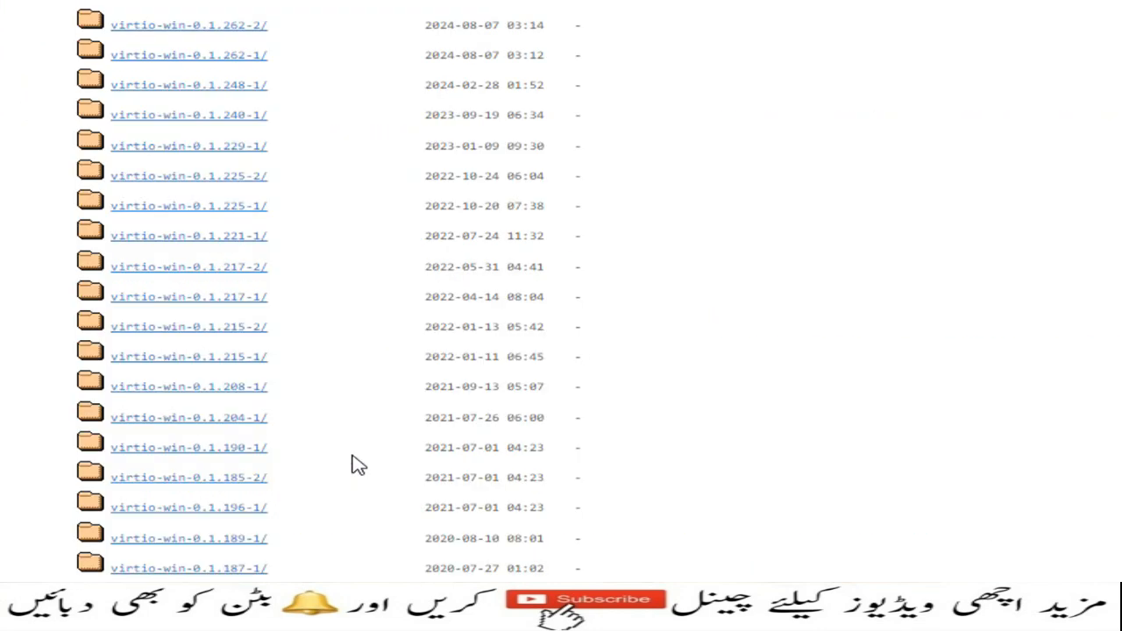
pyautogui.scroll(2, 366, 110)
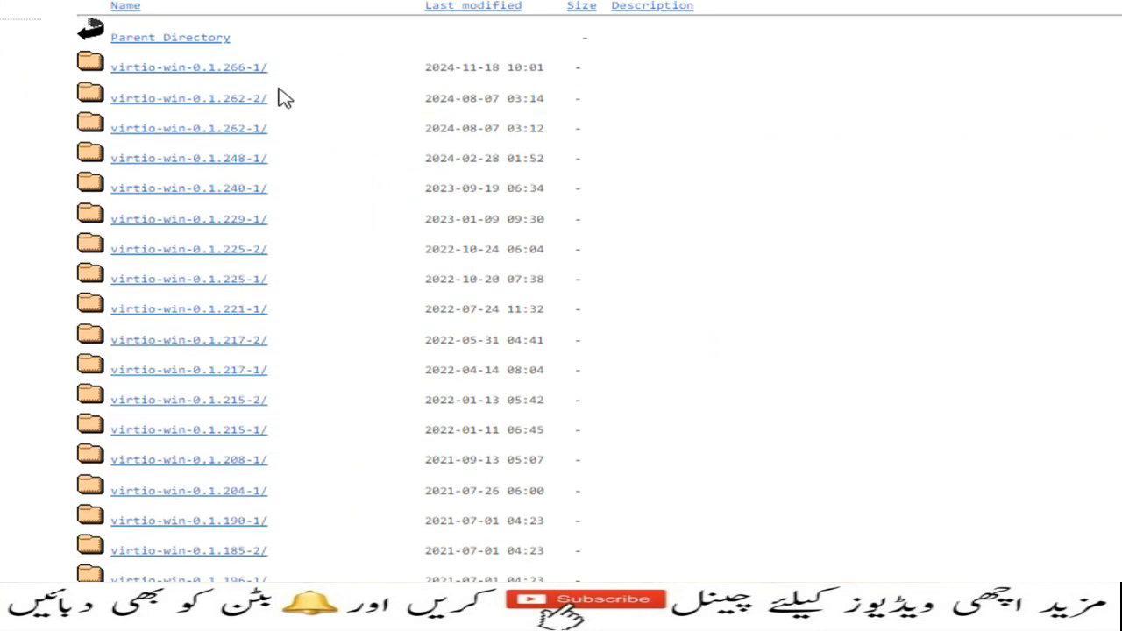
pyautogui.scroll(1, 290, 102)
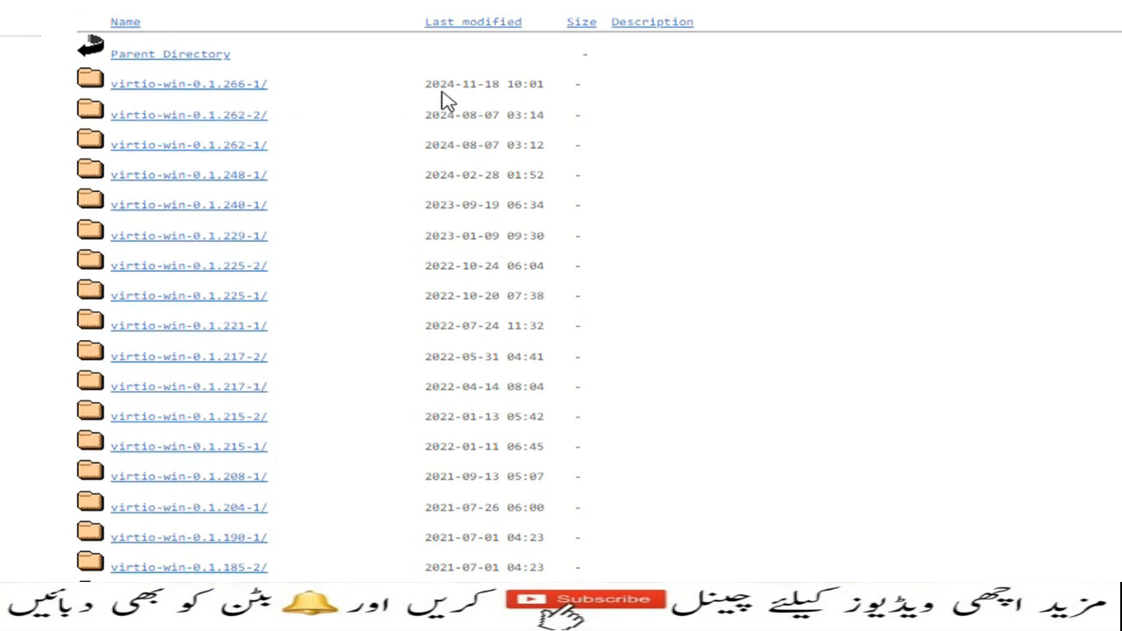
pyautogui.click(239, 92)
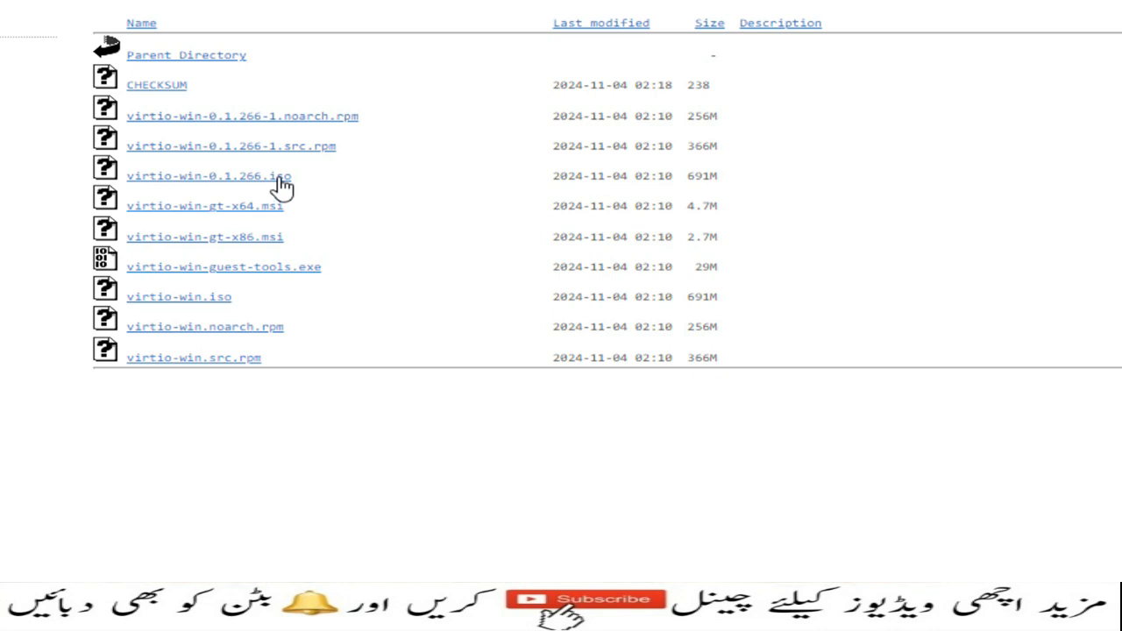
# Step: Open Chrome's full download history and remove the old entries, including pve-spice.vv
pyautogui.click(1019, 36)
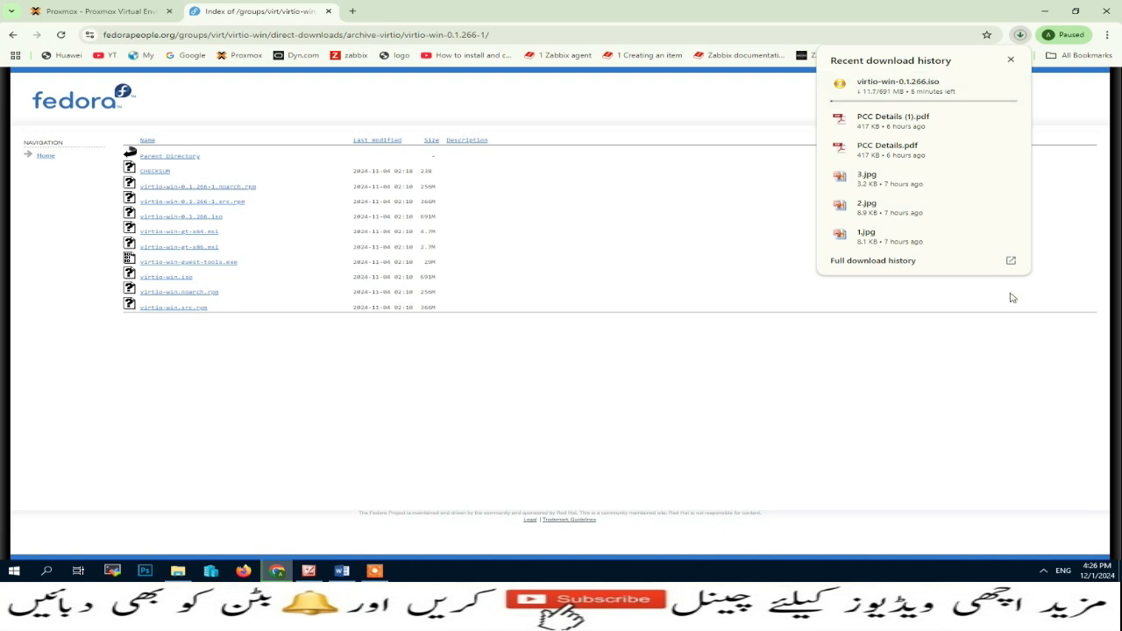
pyautogui.click(1010, 261)
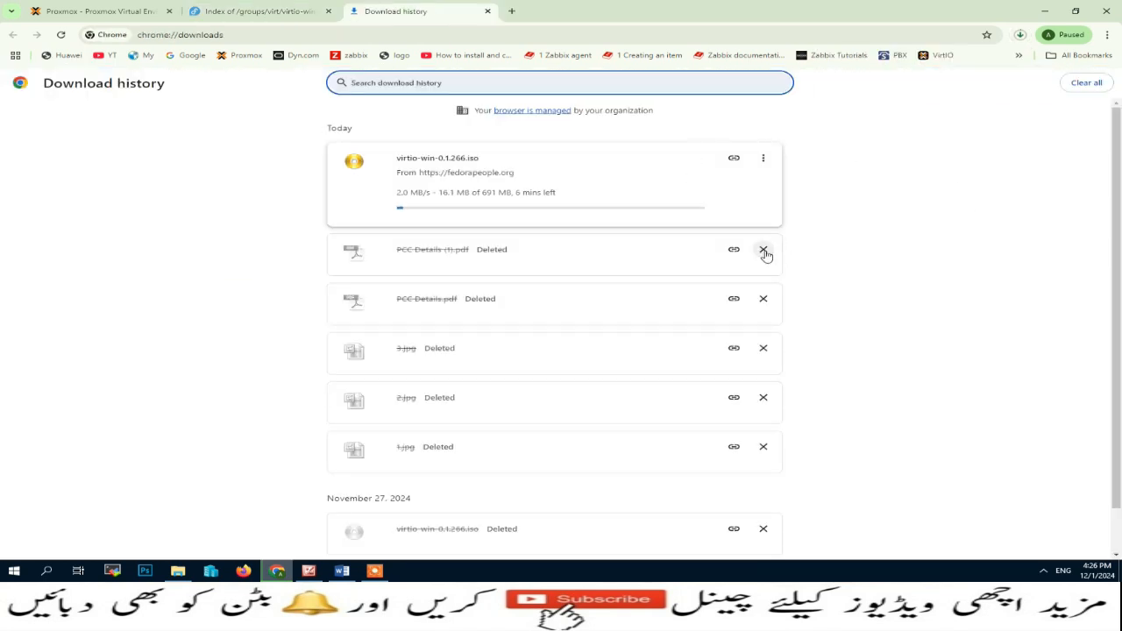
pyautogui.click(765, 250)
pyautogui.click(765, 250)
pyautogui.click(767, 251)
pyautogui.click(766, 252)
pyautogui.click(769, 251)
pyautogui.click(773, 252)
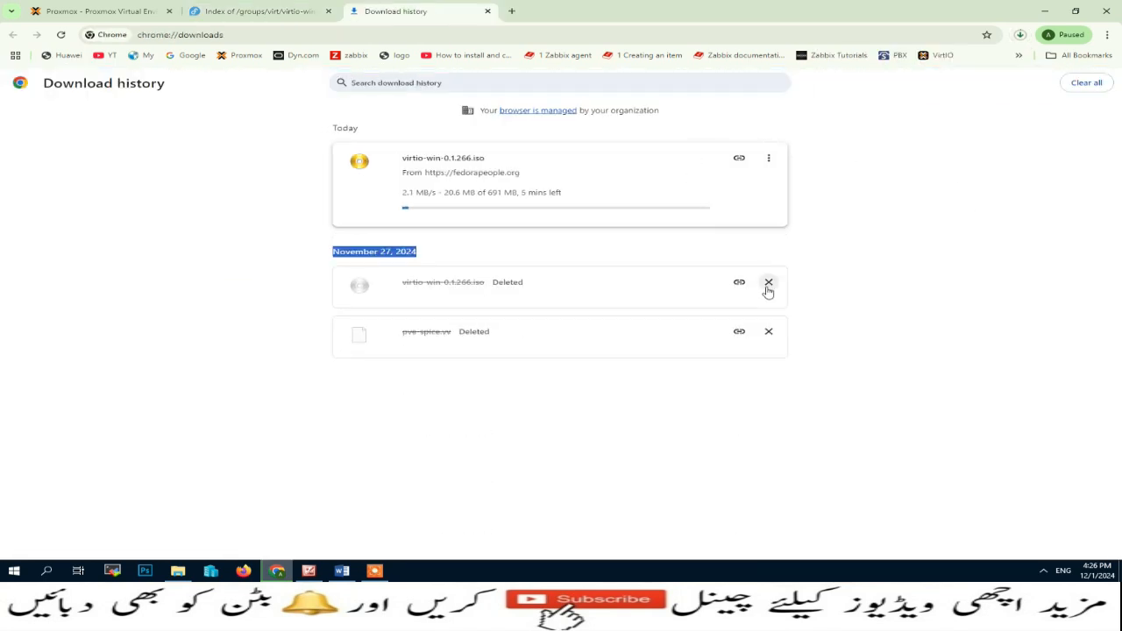
pyautogui.click(769, 282)
pyautogui.click(769, 283)
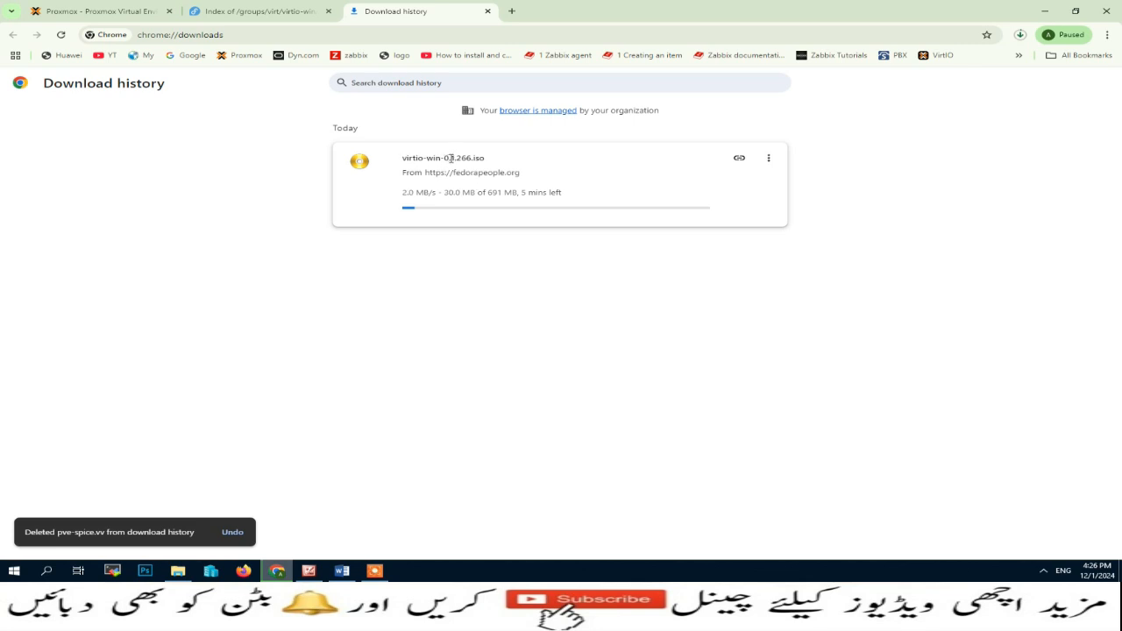
# Step: Pause and cancel the virtio-win-0.1.266.iso download, remove it, and close the history page
pyautogui.click(768, 160)
pyautogui.click(736, 165)
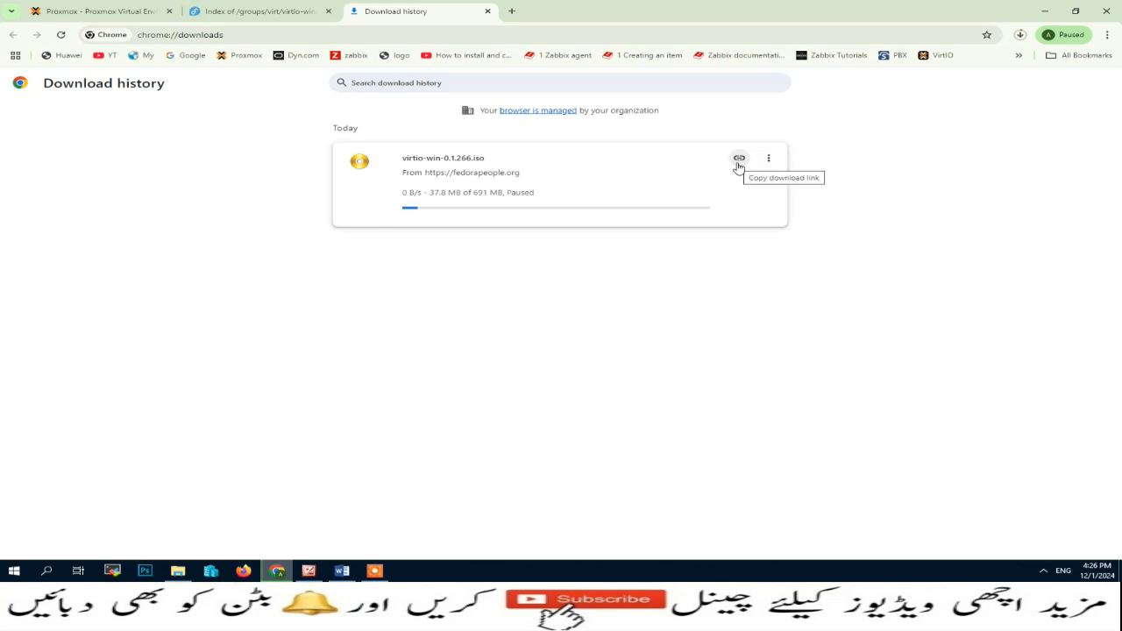
pyautogui.click(768, 160)
pyautogui.click(742, 185)
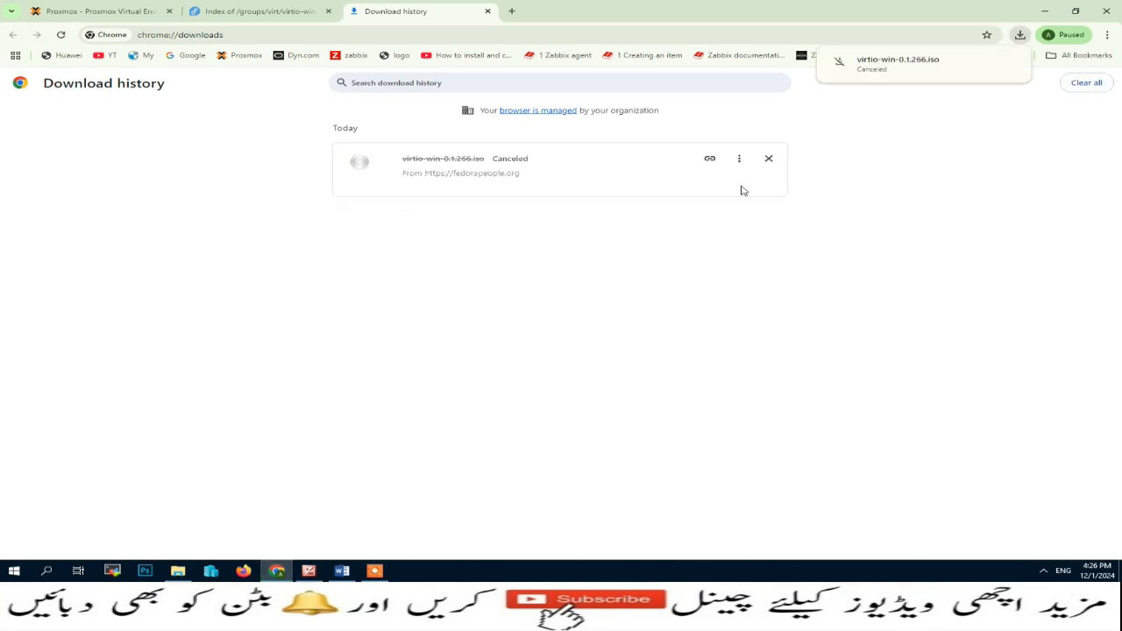
pyautogui.click(772, 162)
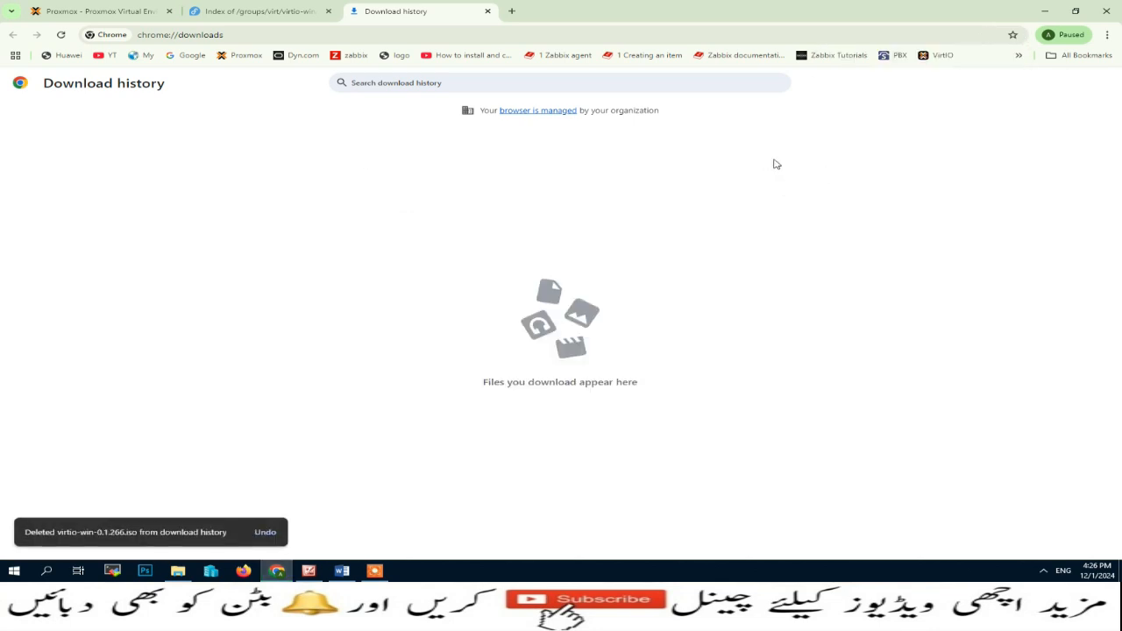
pyautogui.click(488, 12)
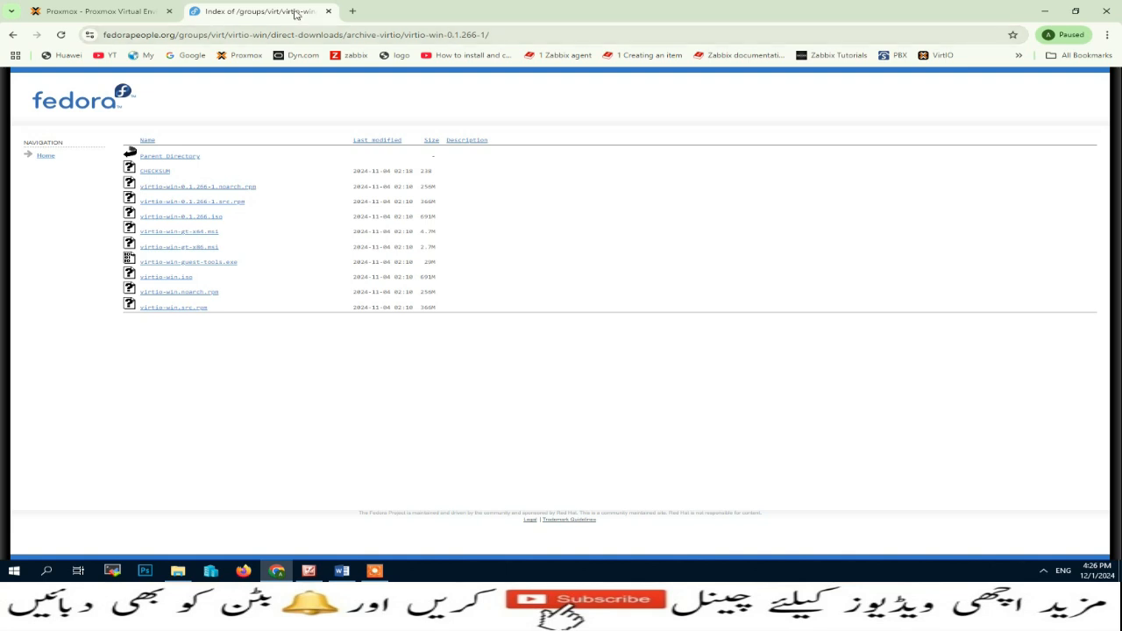
# Step: Close the fedorapeople tab and check the local folder for the virtio ISO
pyautogui.click(328, 12)
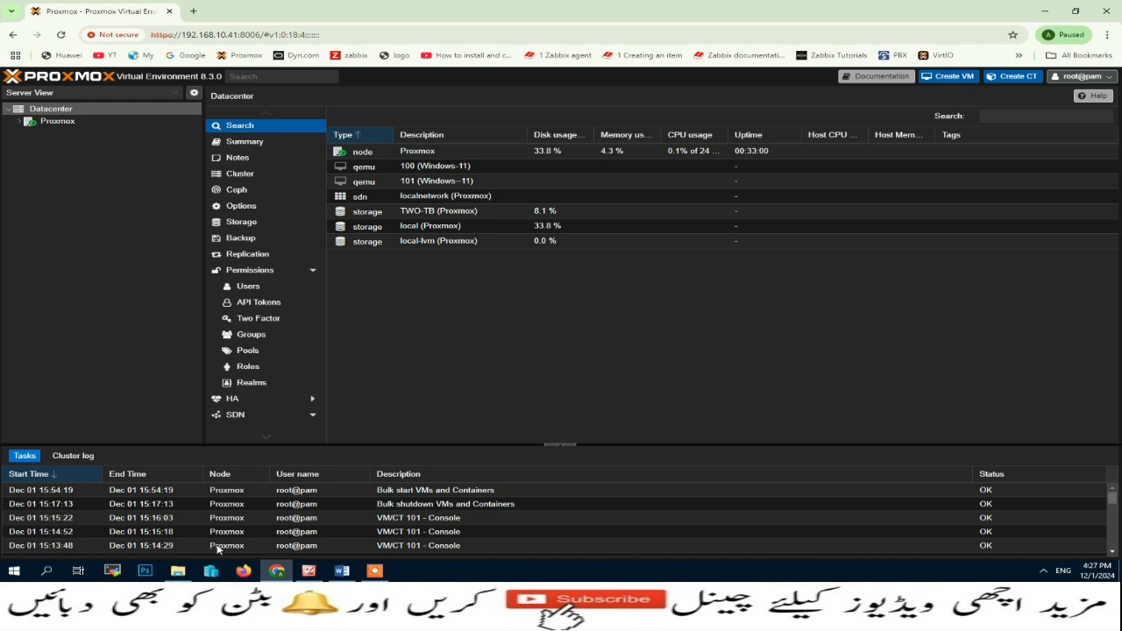
pyautogui.click(178, 570)
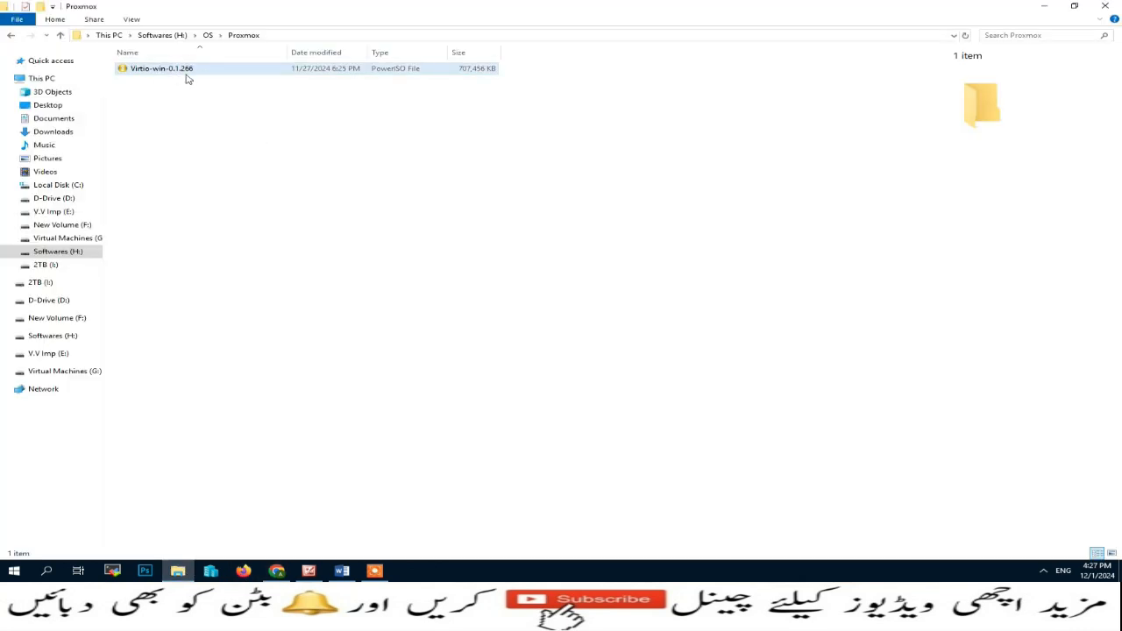
pyautogui.click(276, 571)
# Step: List local storage's ISO images on node Proxmox, confirming virtio-win-0.1.266.iso is present
pyautogui.click(18, 121)
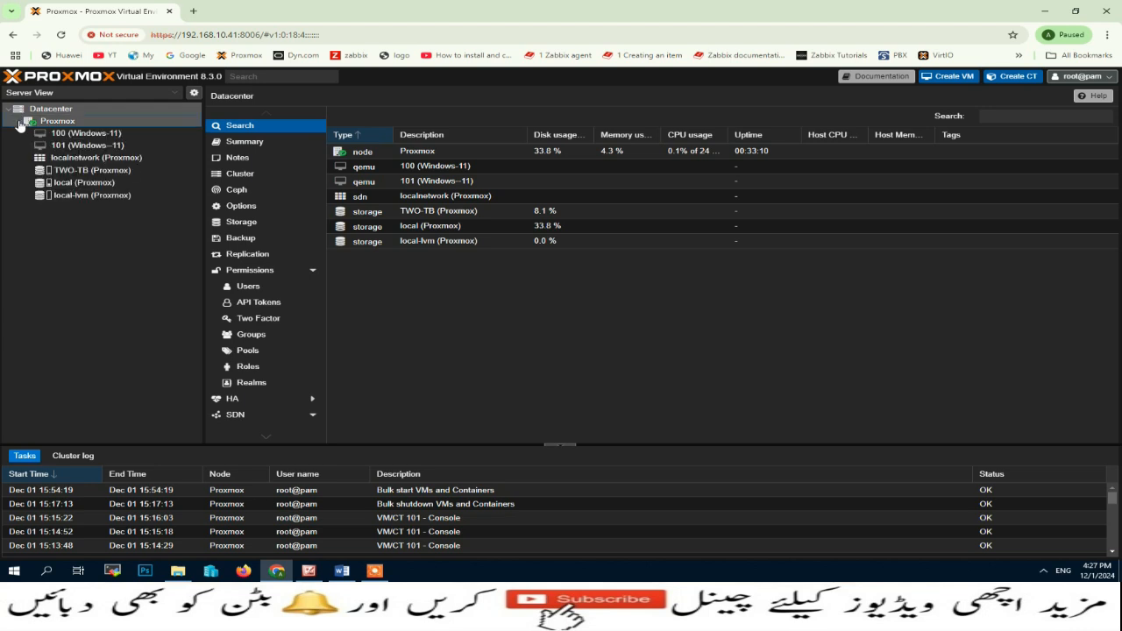
pyautogui.click(75, 184)
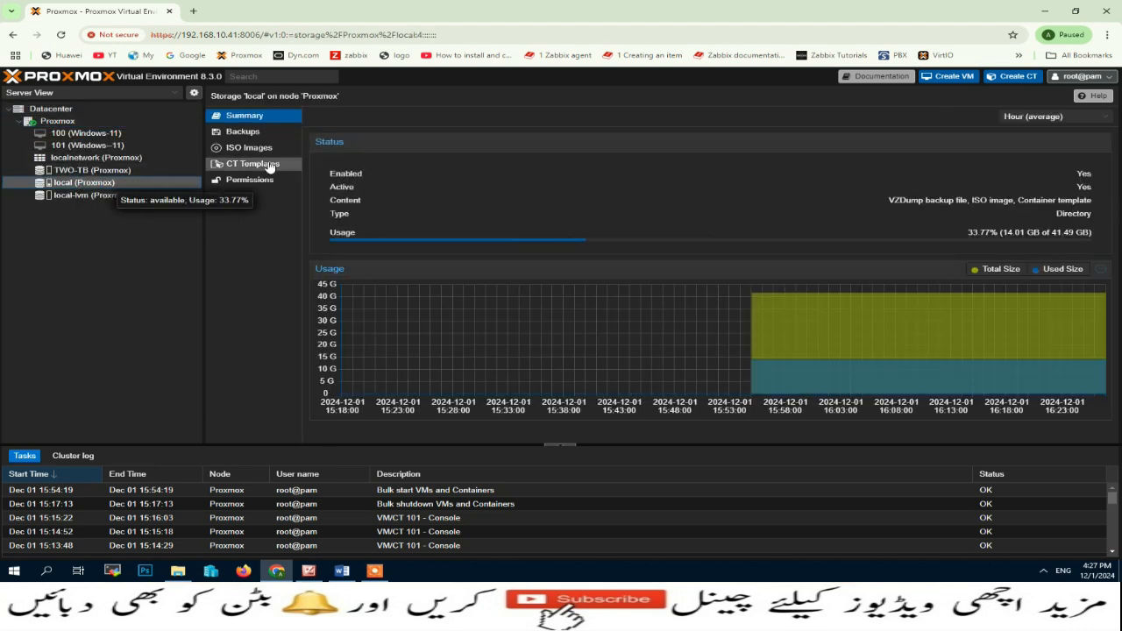
pyautogui.click(254, 147)
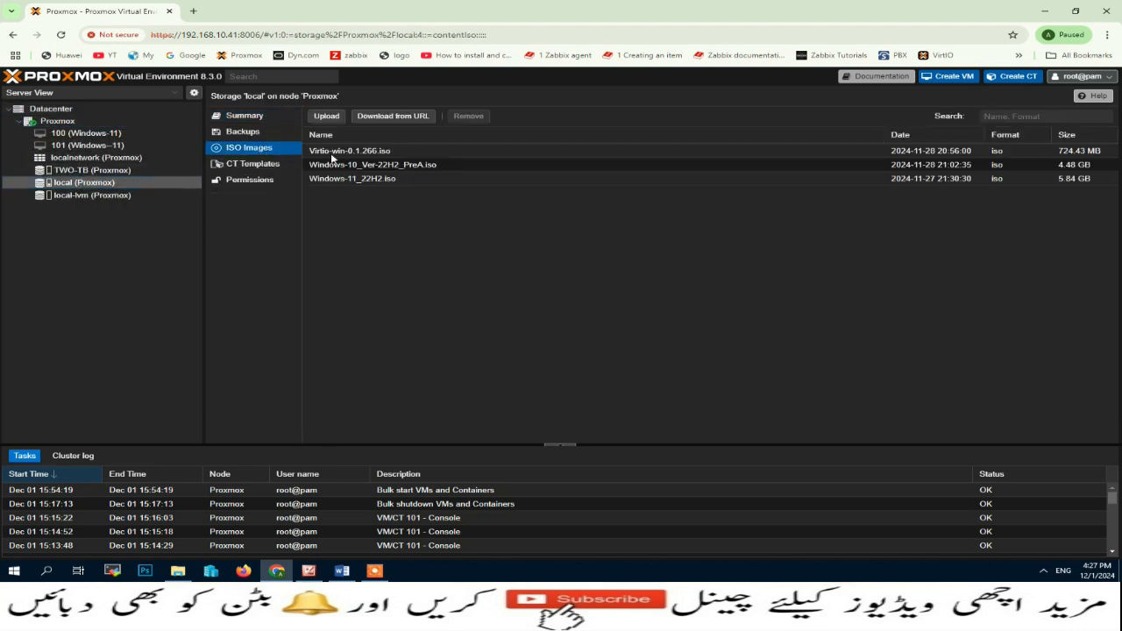
pyautogui.click(349, 156)
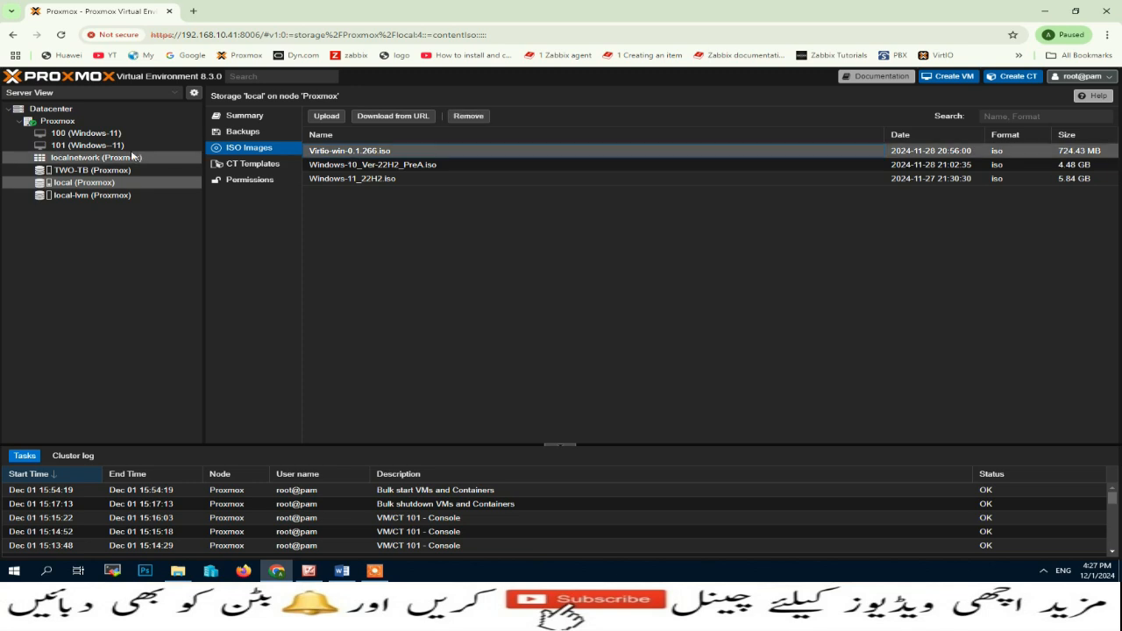
pyautogui.click(60, 121)
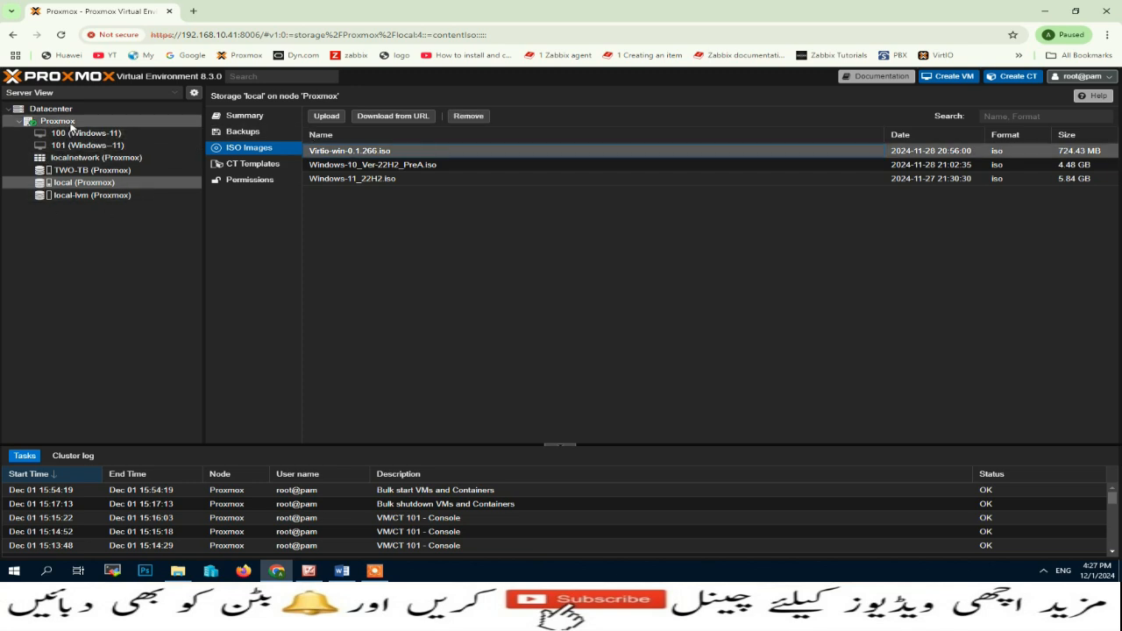
# Step: Start the Create VM wizard on node Proxmox with VM ID 102, named Window11
pyautogui.click(953, 79)
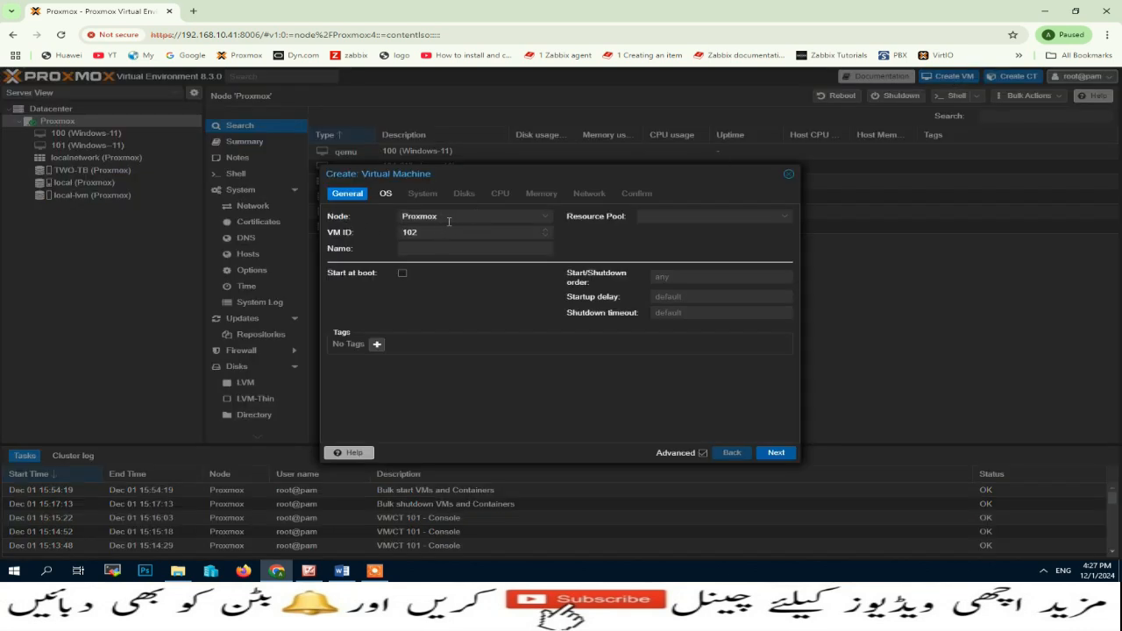
pyautogui.click(550, 219)
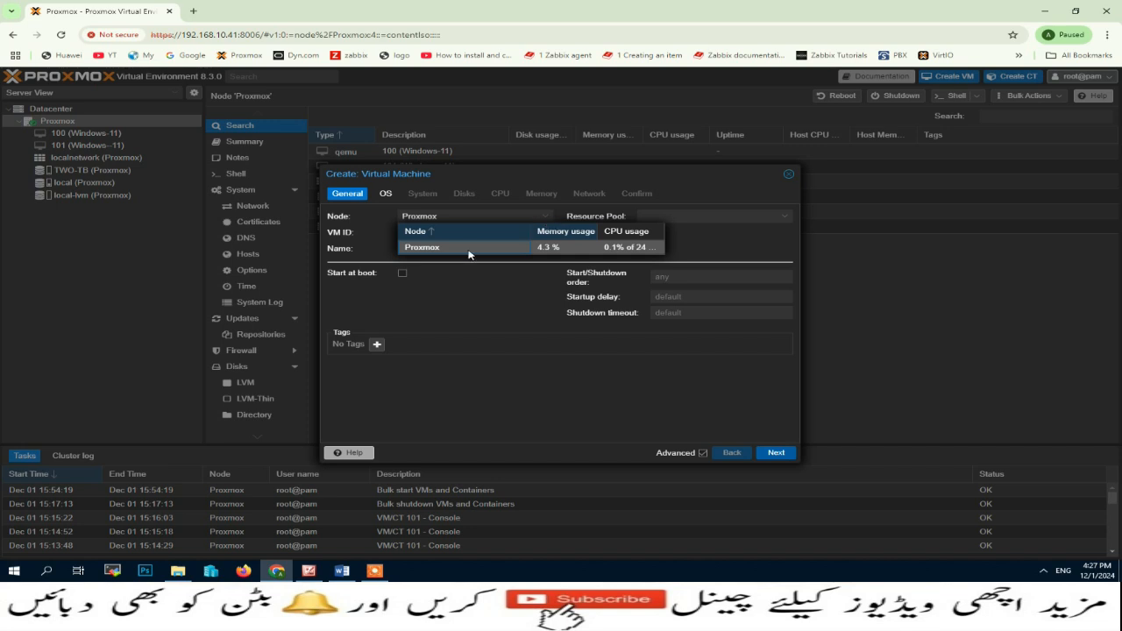
pyautogui.click(424, 248)
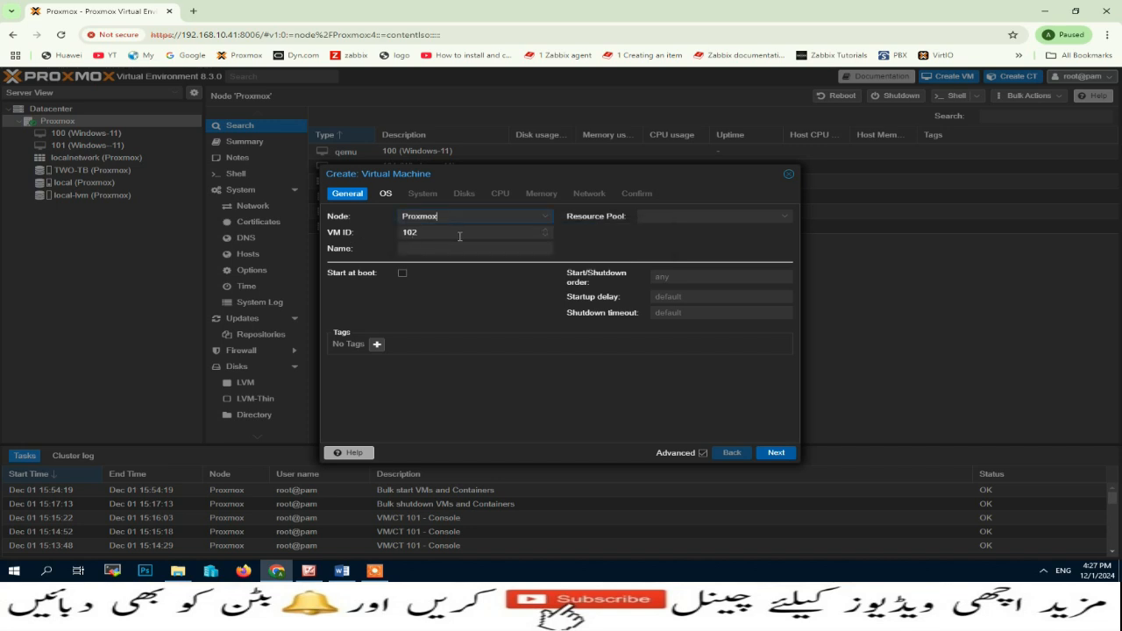
pyautogui.click(432, 251)
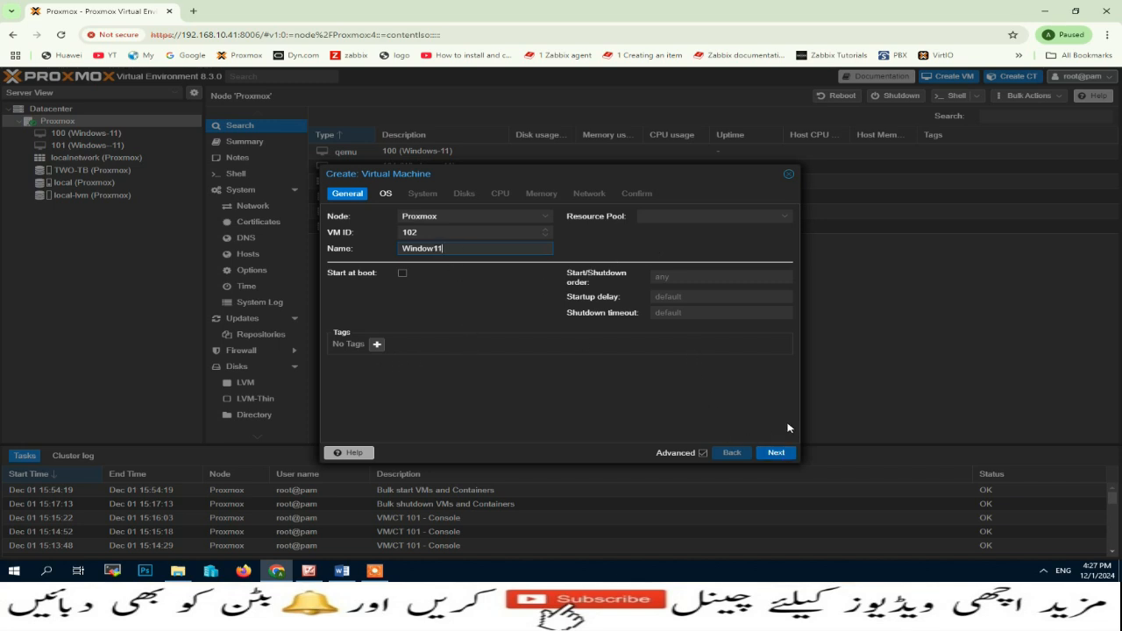
# Step: Use Windows-11_22H2.iso from local storage as the VM's install image
pyautogui.click(776, 453)
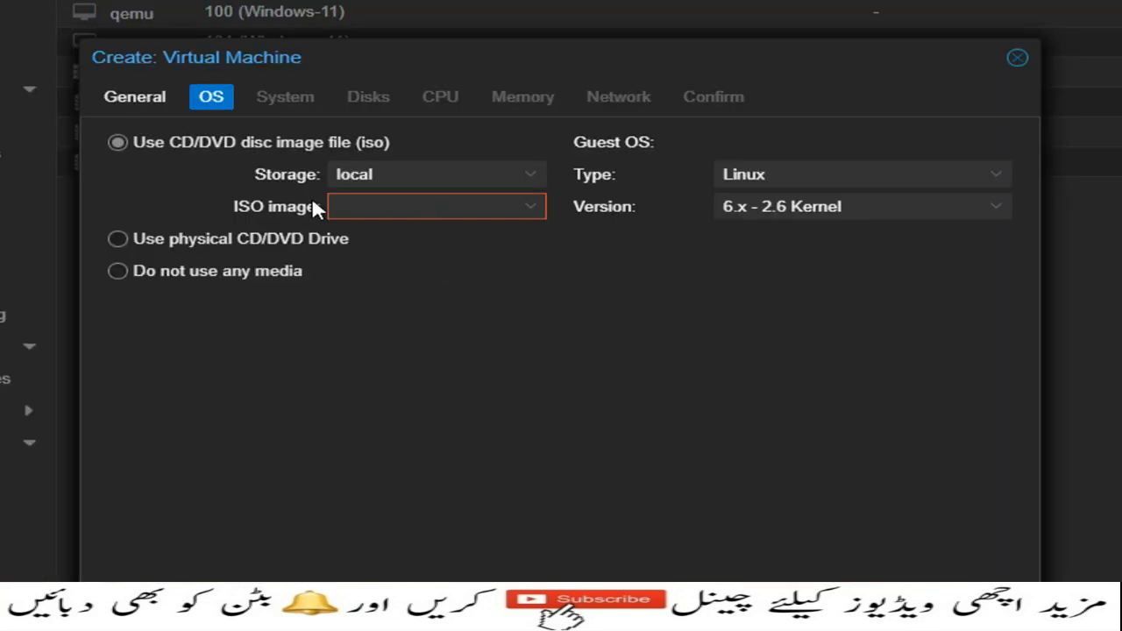
pyautogui.click(529, 179)
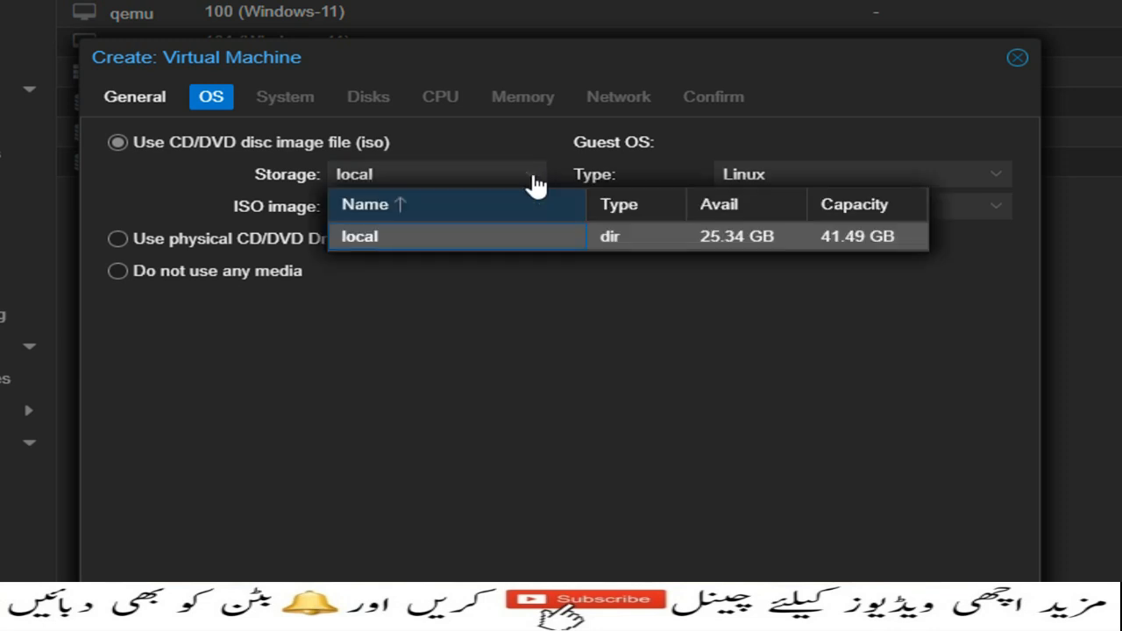
pyautogui.click(460, 235)
pyautogui.click(532, 215)
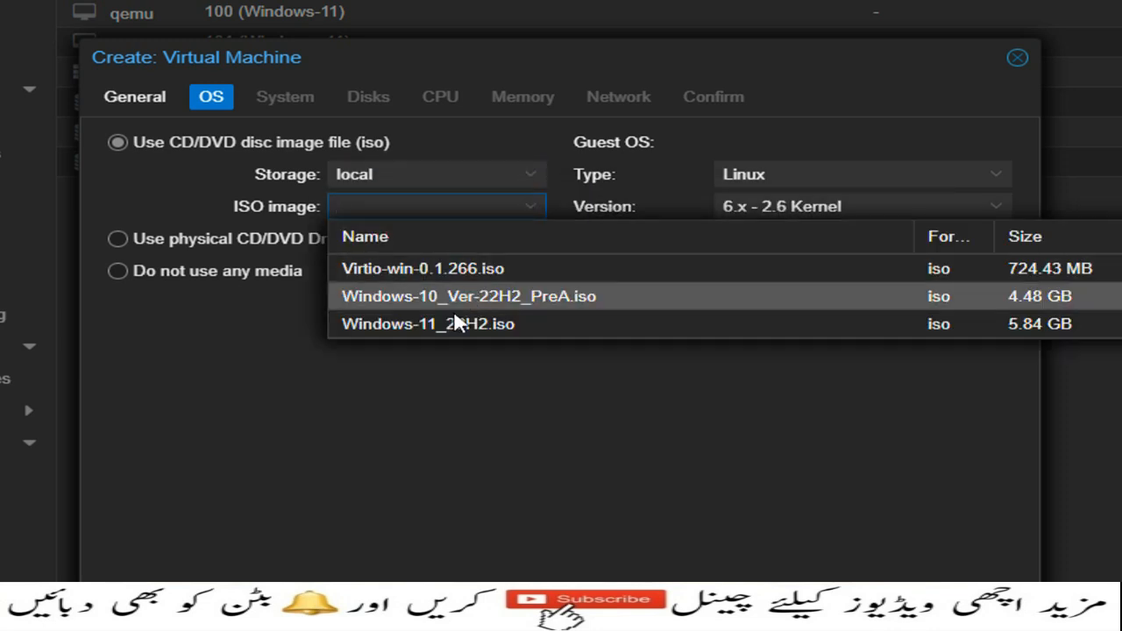
pyautogui.click(451, 327)
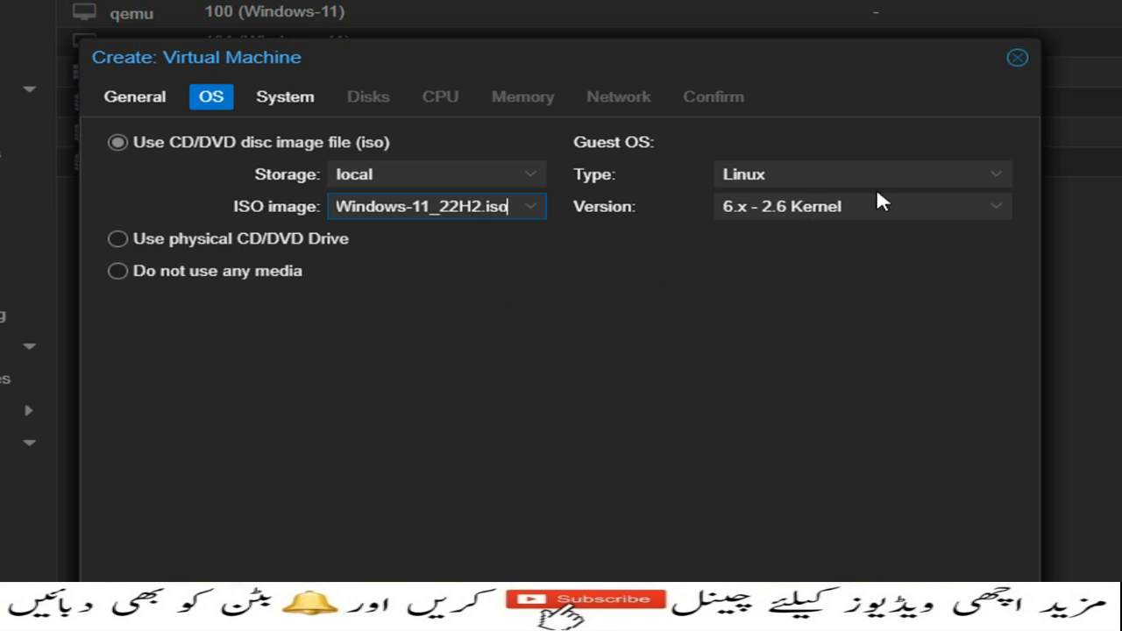
# Step: Set guest OS to Microsoft Windows 11/2022/2025 and add a Virtio-win-0.1.266.iso driver drive
pyautogui.click(988, 179)
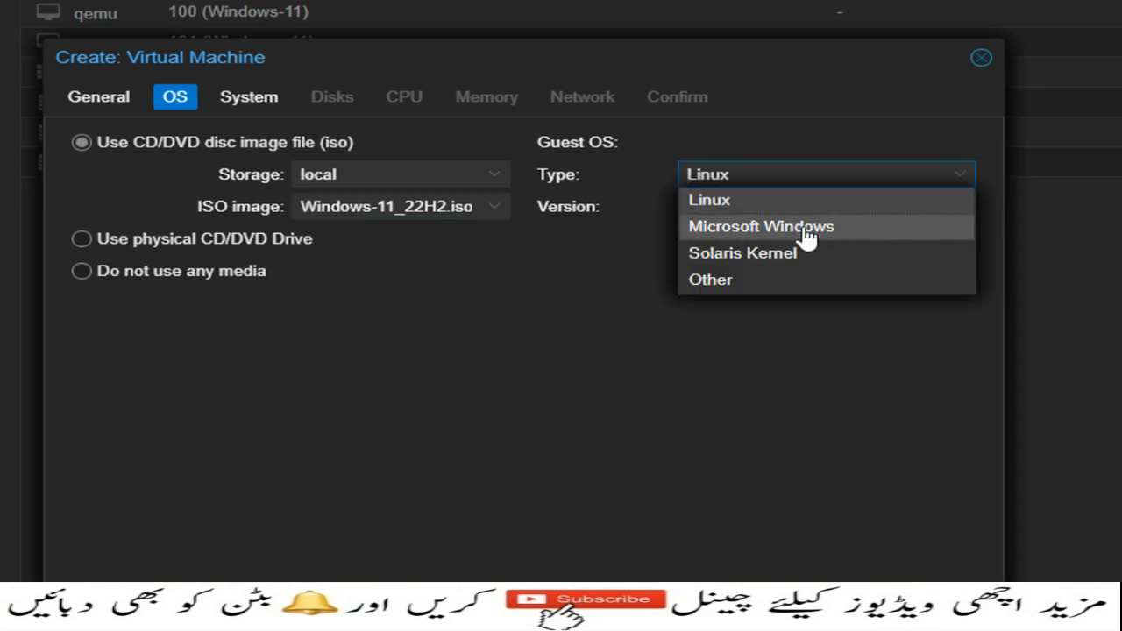
pyautogui.click(783, 233)
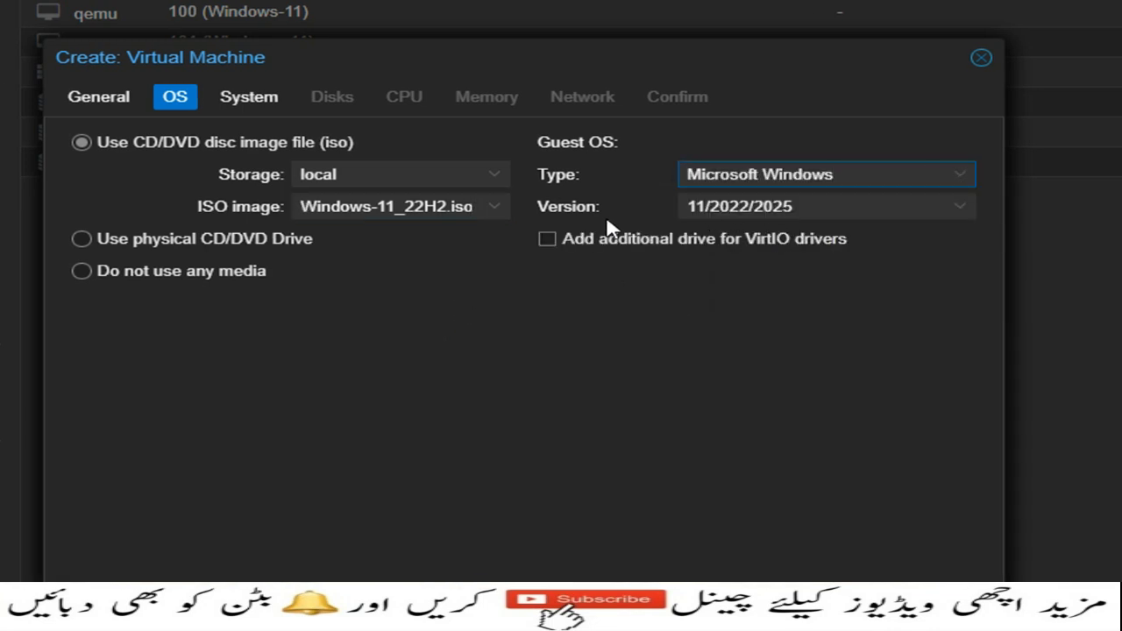
pyautogui.click(942, 210)
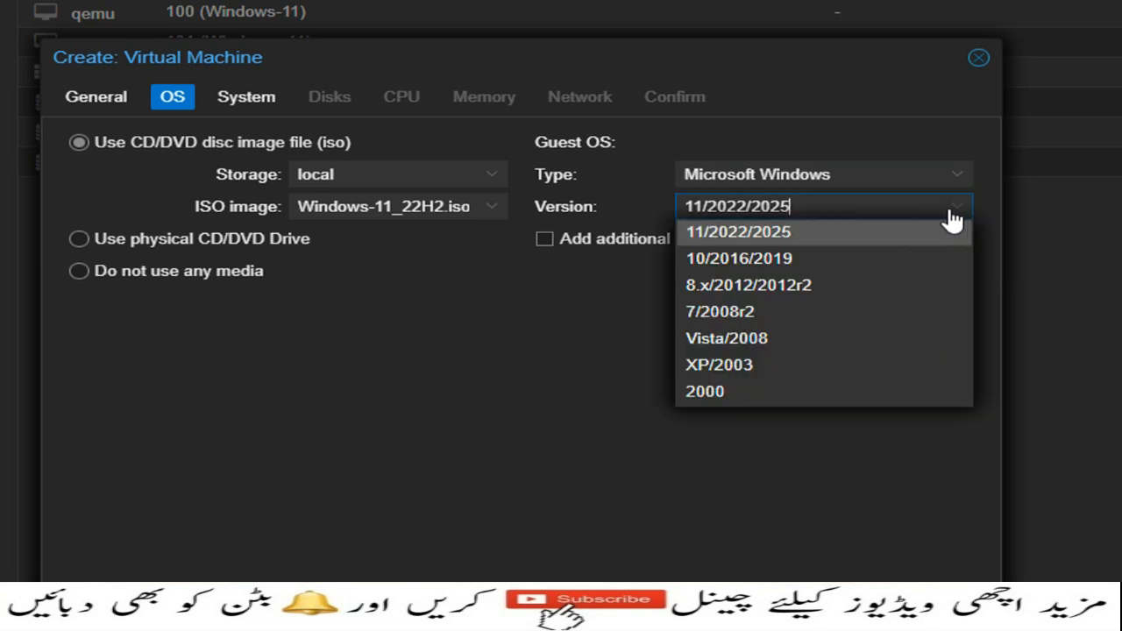
pyautogui.click(757, 233)
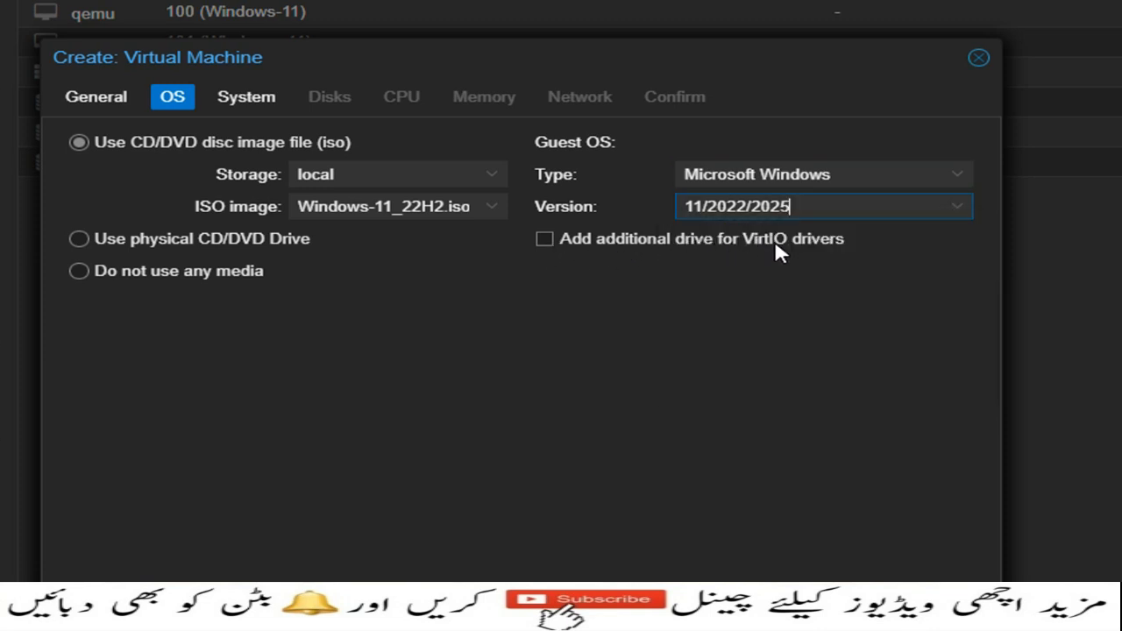
pyautogui.click(546, 239)
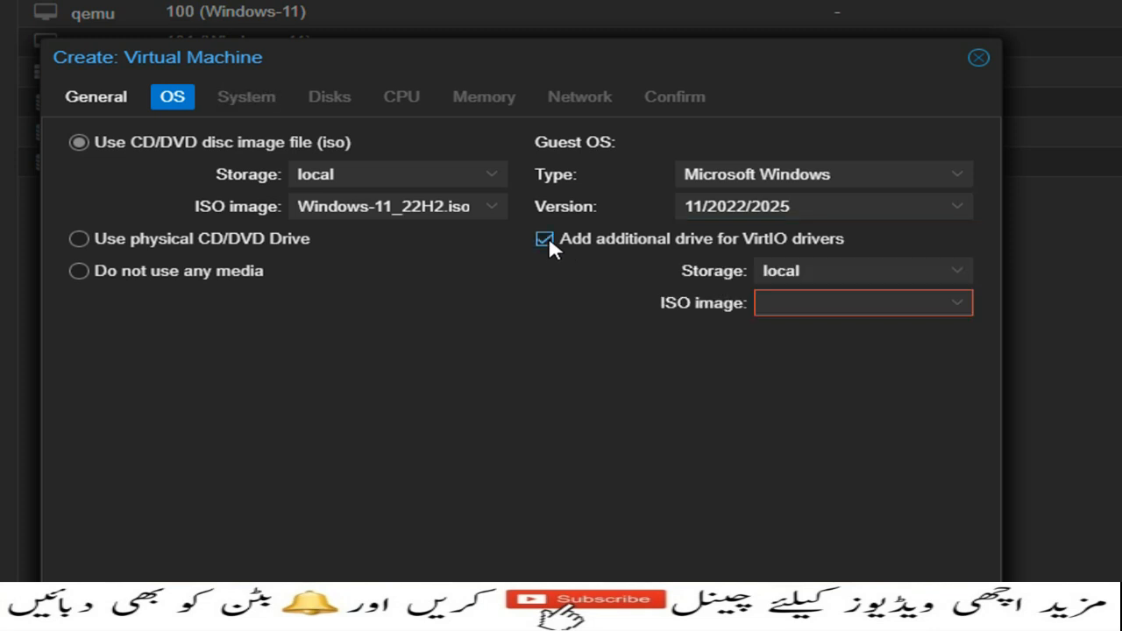
pyautogui.click(956, 309)
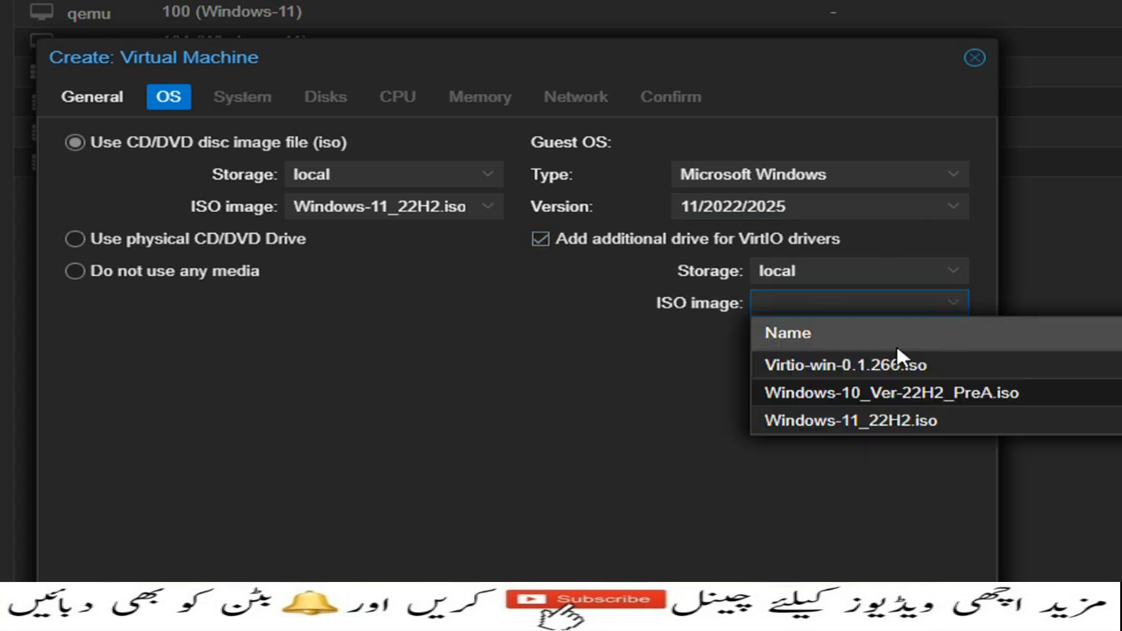
pyautogui.click(828, 367)
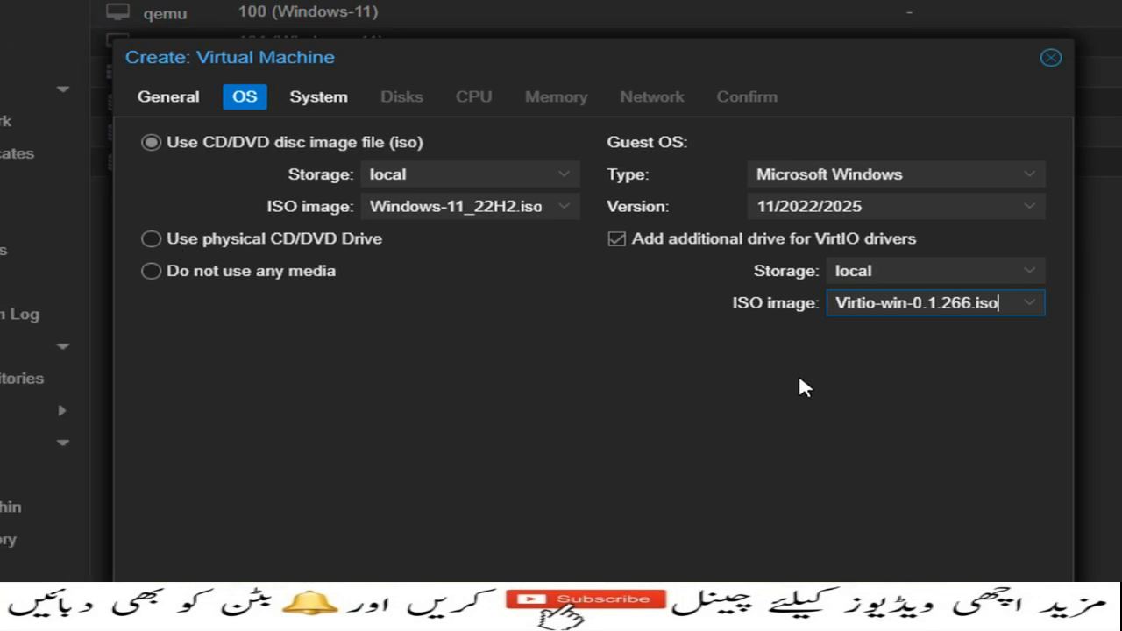
pyautogui.click(952, 491)
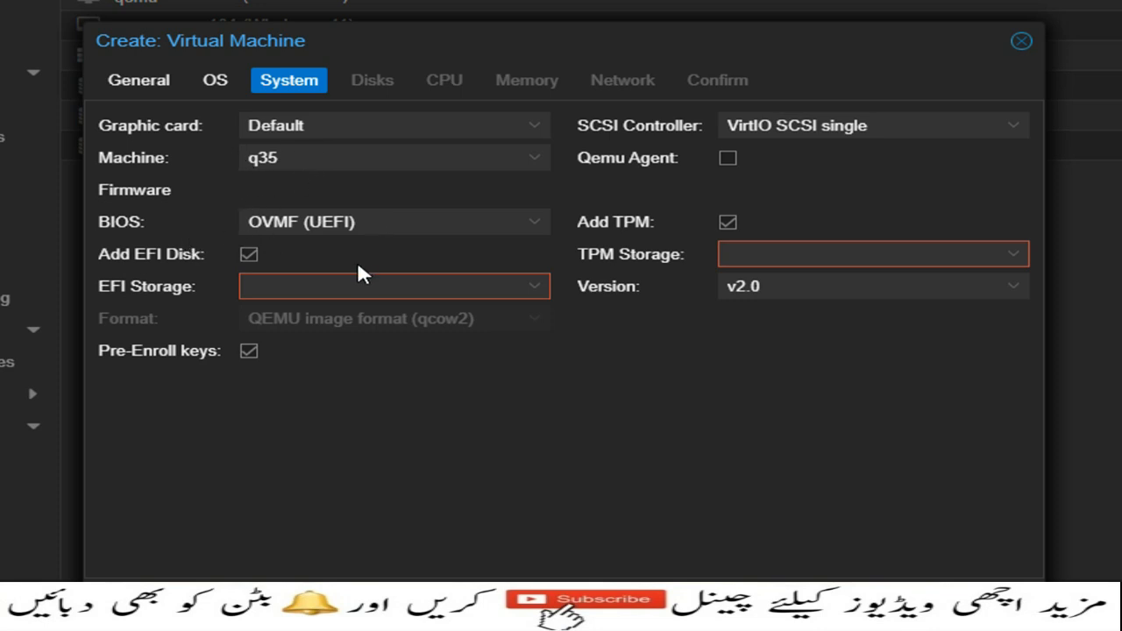
# Step: Put the EFI disk and TPM state on TWO-TB and enable the Qemu Agent
pyautogui.click(536, 298)
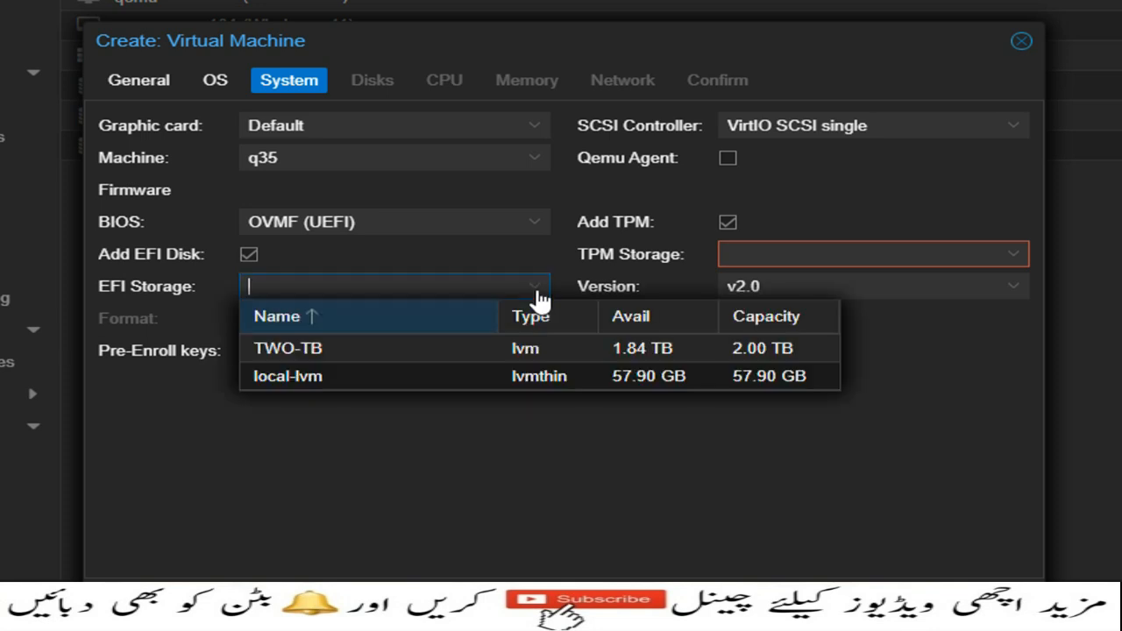
pyautogui.click(381, 349)
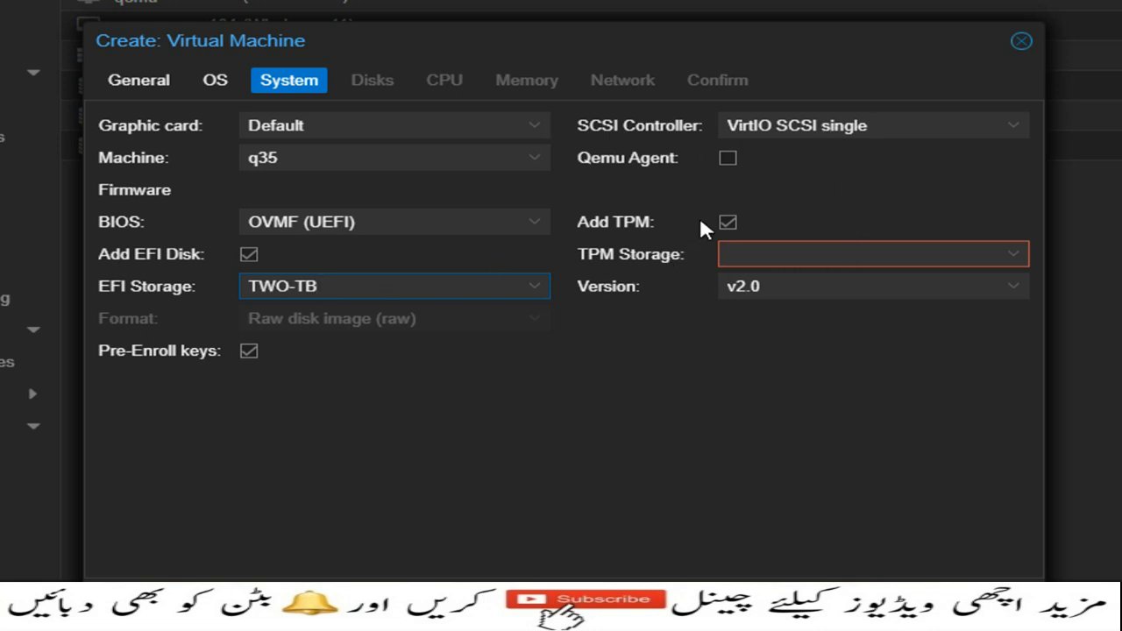
pyautogui.click(726, 159)
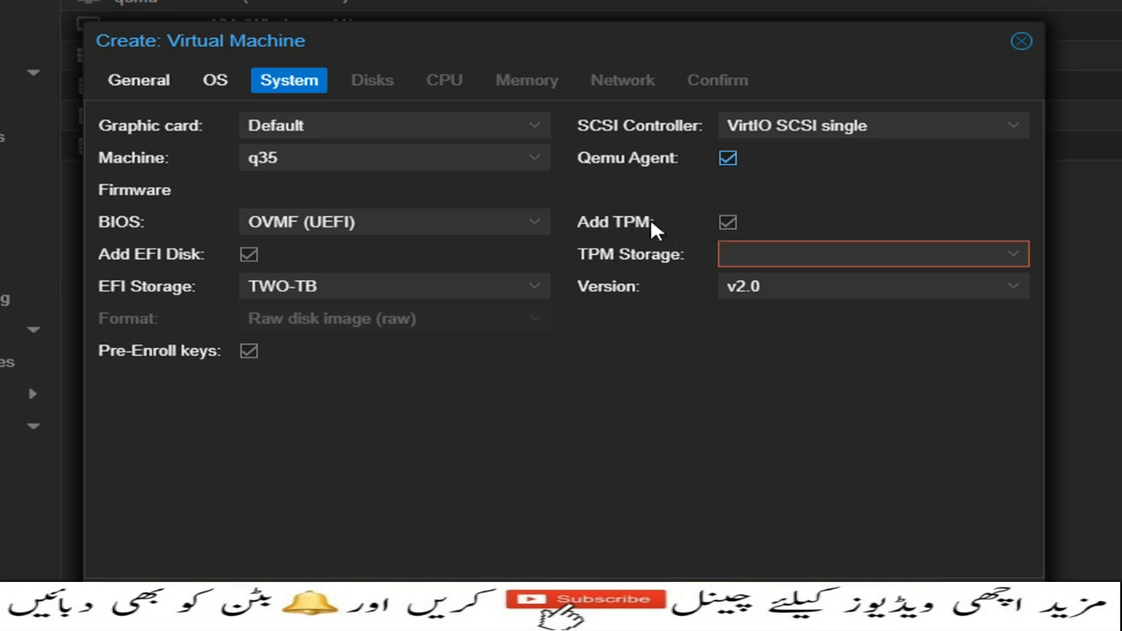
pyautogui.click(1017, 261)
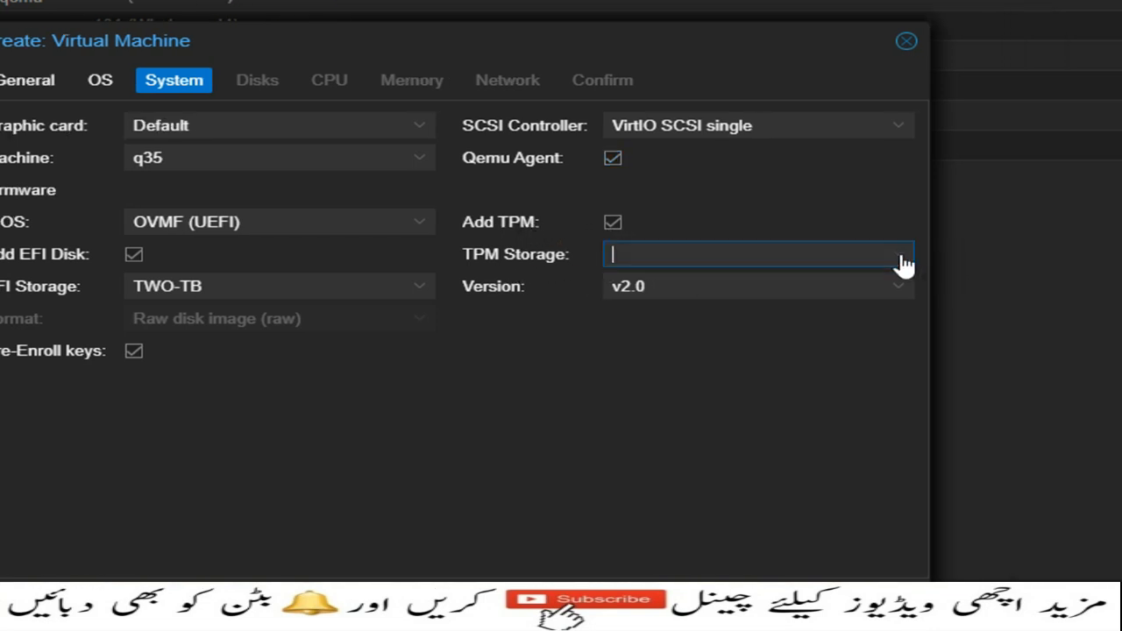
pyautogui.click(903, 263)
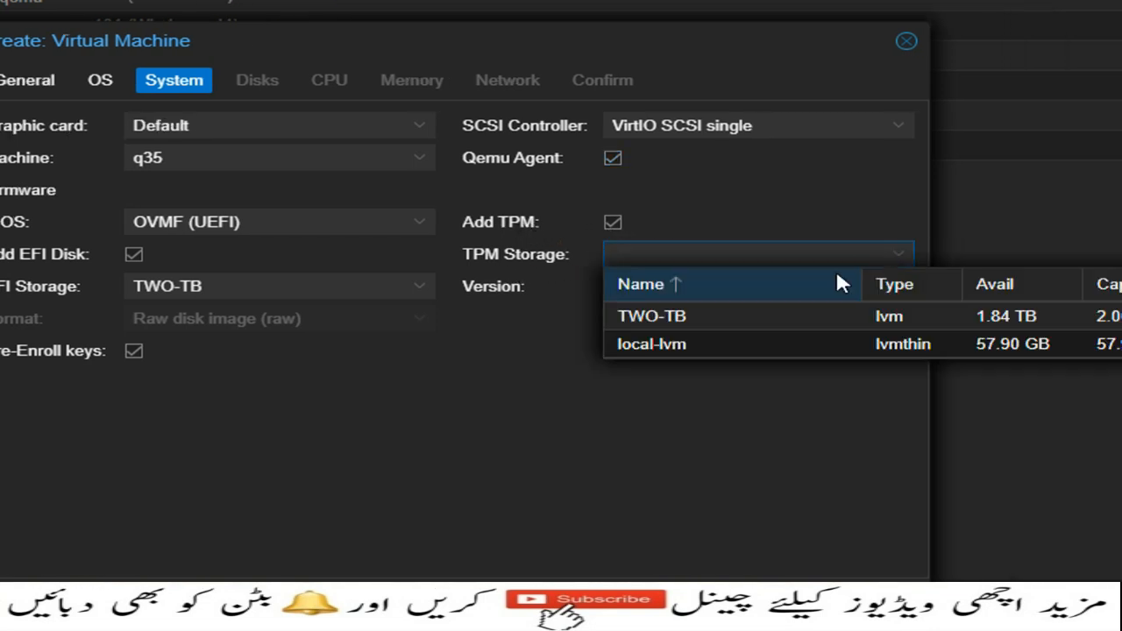
pyautogui.click(704, 318)
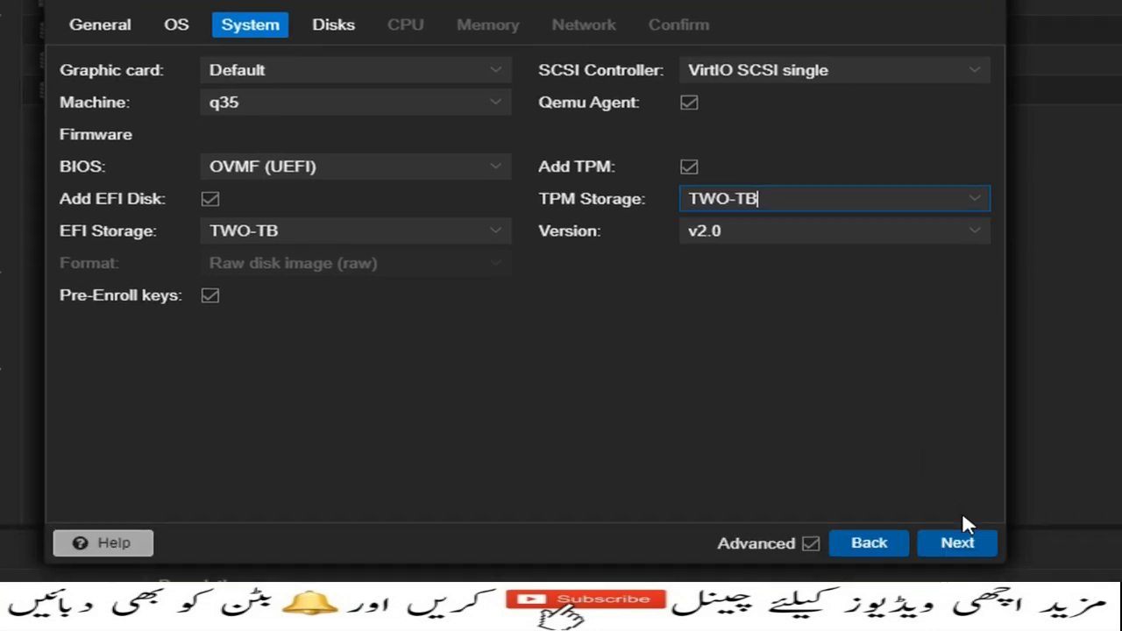
# Step: Set the VM's TWO-TB disk size to 100 GiB and enable Discard
pyautogui.click(951, 505)
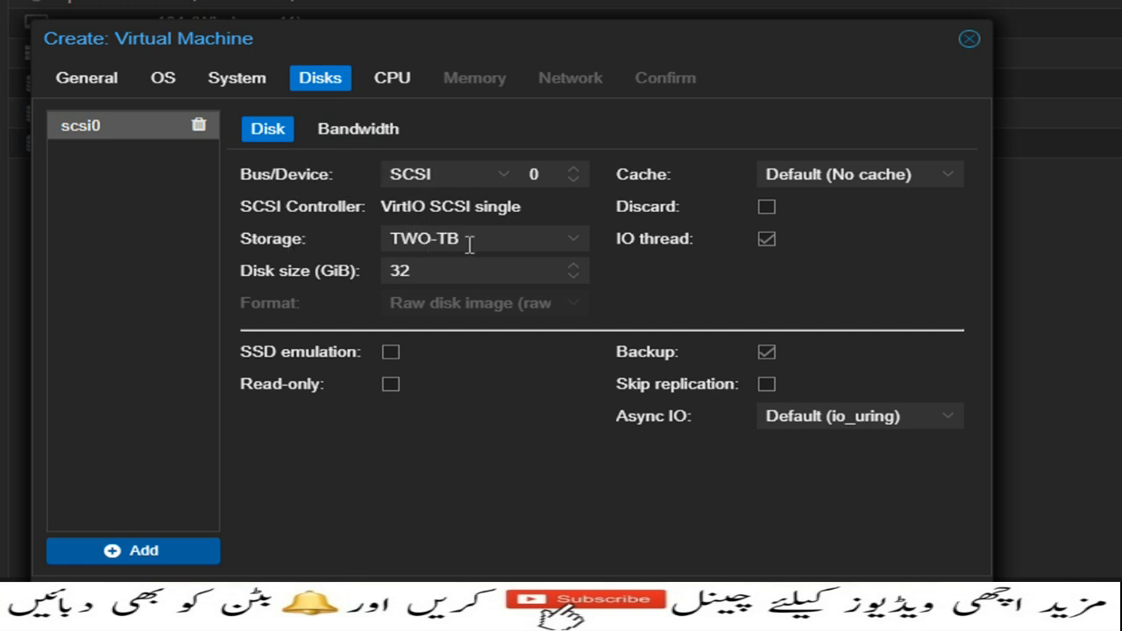
pyautogui.moveTo(441, 270); pyautogui.dragTo(389, 270)
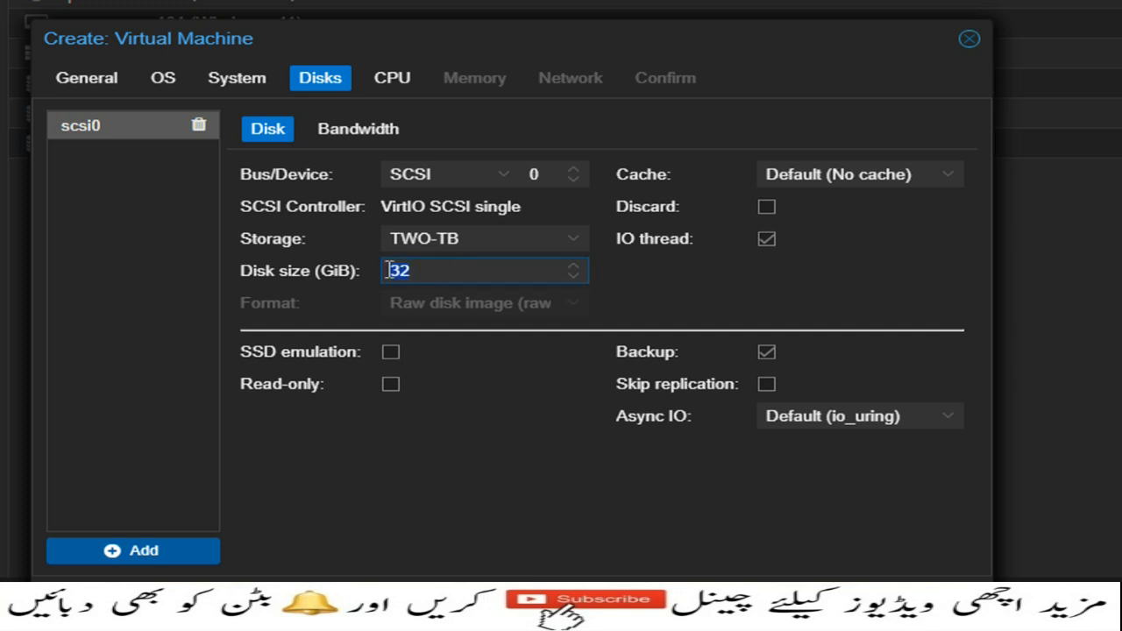
pyautogui.write('100')
pyautogui.click(767, 207)
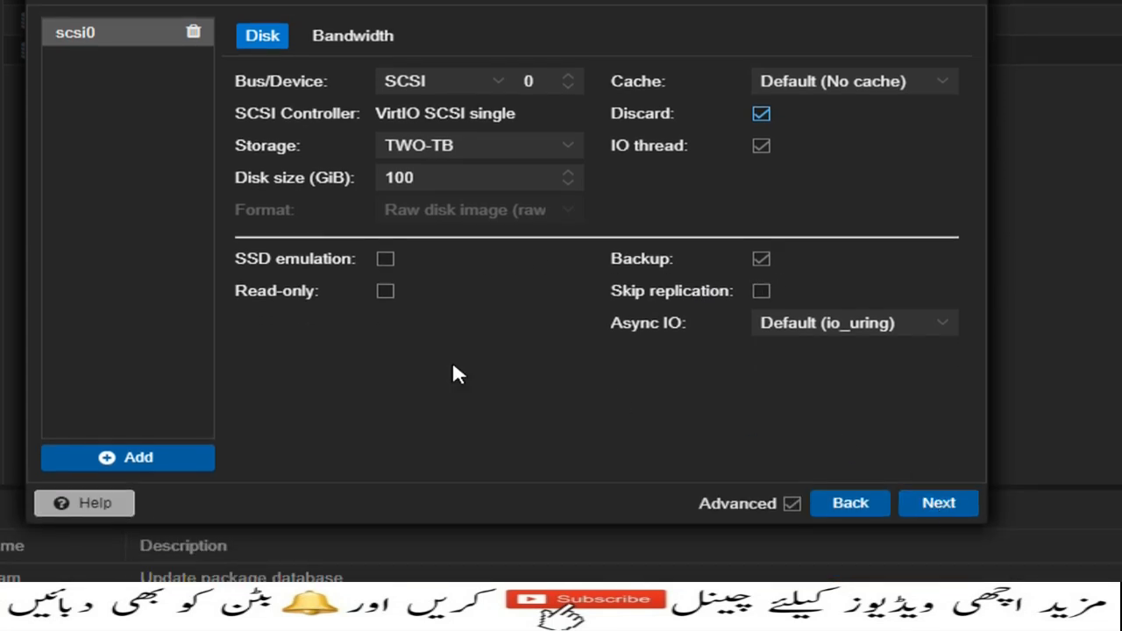
# Step: Give the VM 4 CPU cores and keep the CPU type x86-64-v2-AES
pyautogui.click(934, 501)
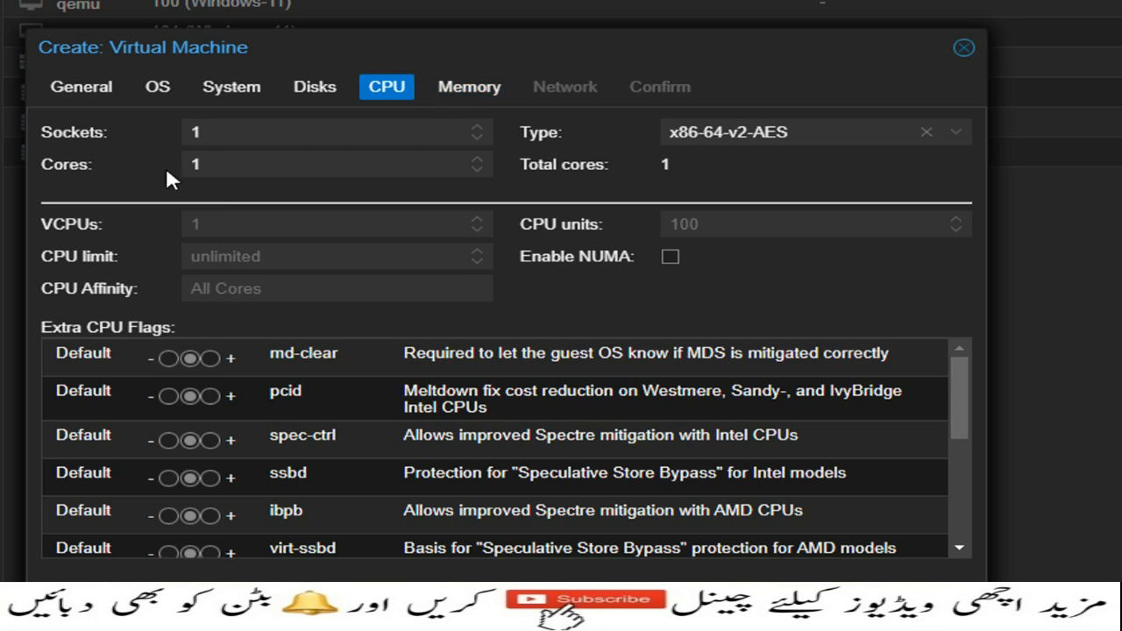
pyautogui.click(533, 159)
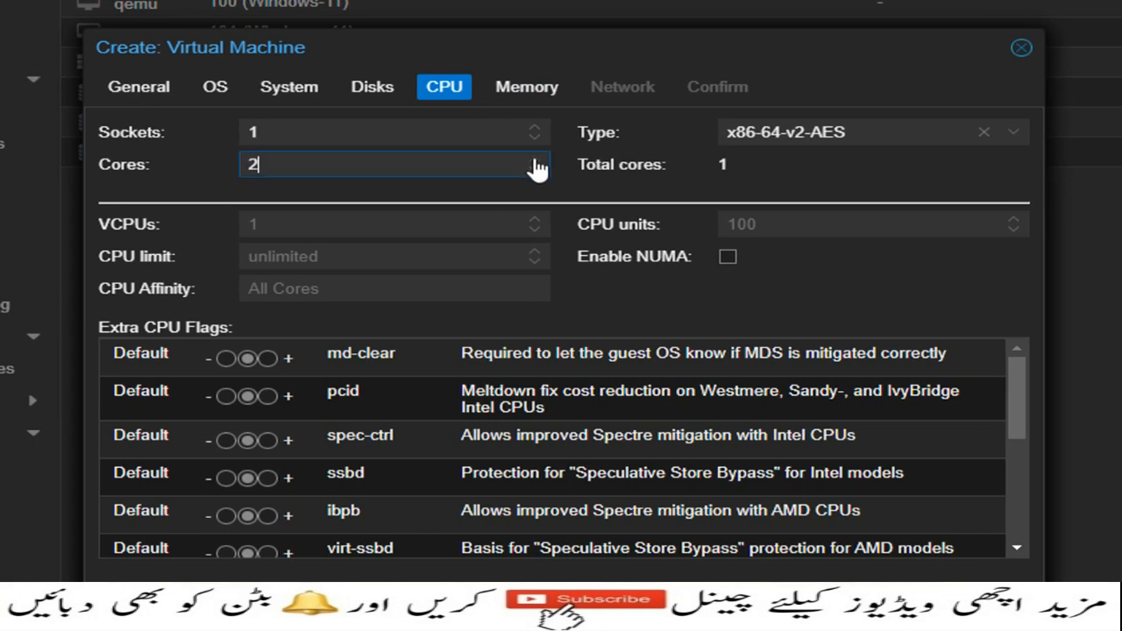
pyautogui.click(532, 160)
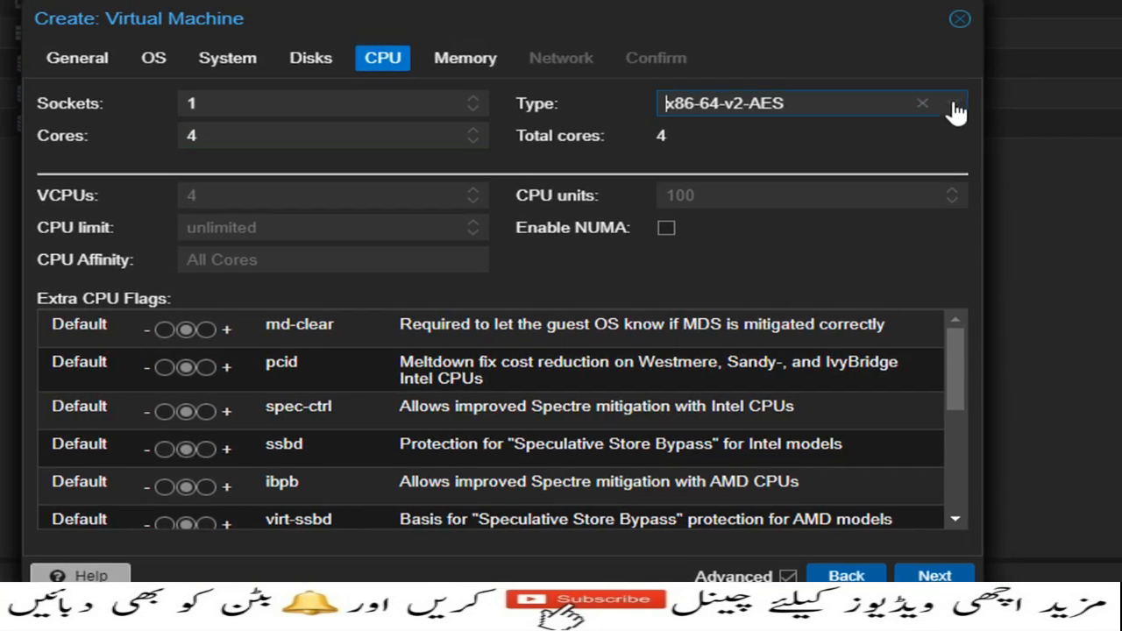
pyautogui.click(961, 106)
pyautogui.click(874, 102)
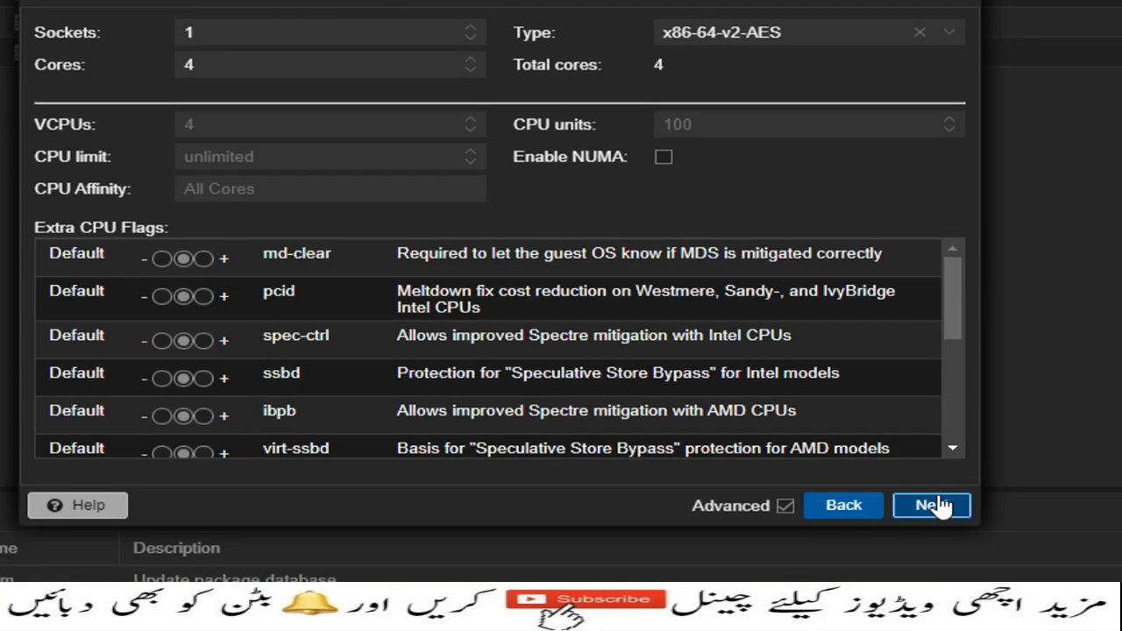
pyautogui.click(935, 576)
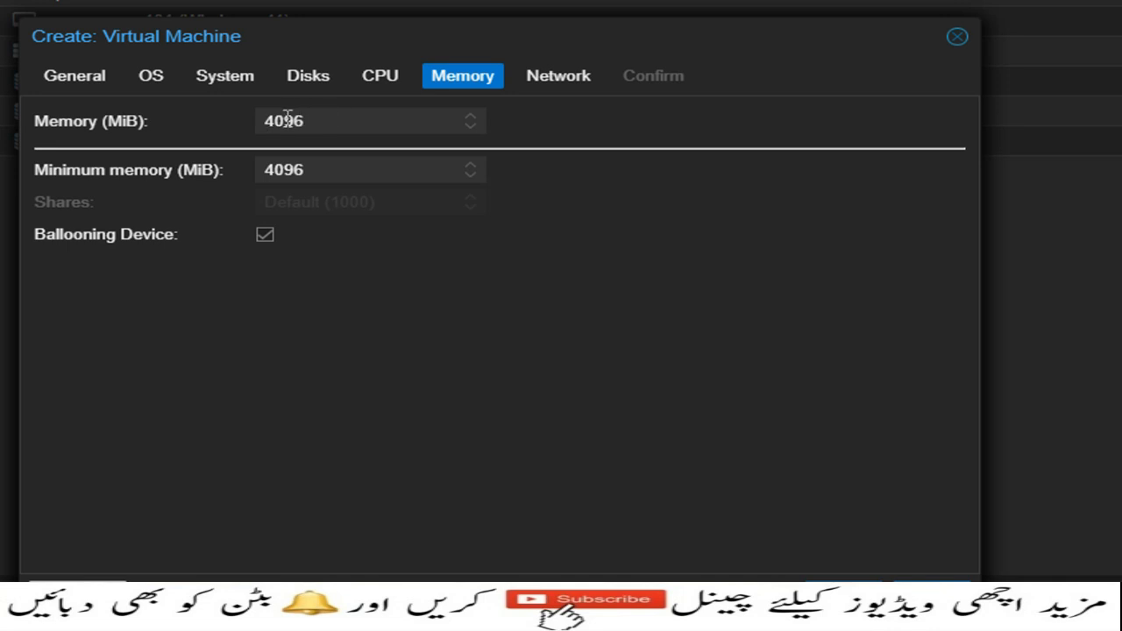
# Step: Accept the memory and network defaults, enable Start after created, and create VM 102
pyautogui.moveTo(274, 120); pyautogui.dragTo(303, 120)
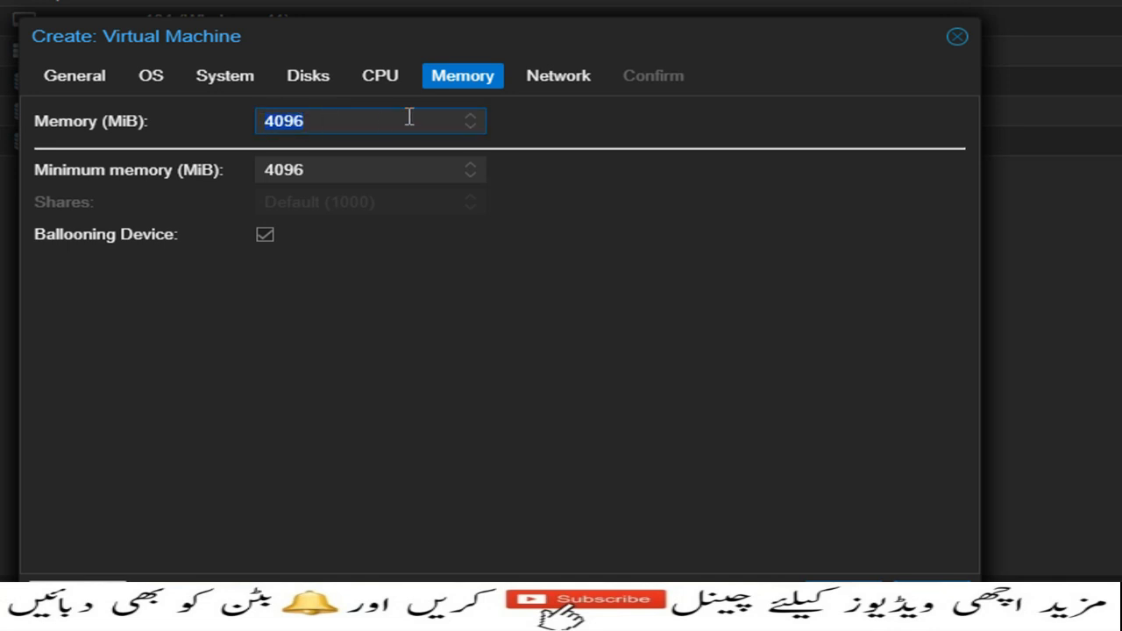
pyautogui.click(929, 472)
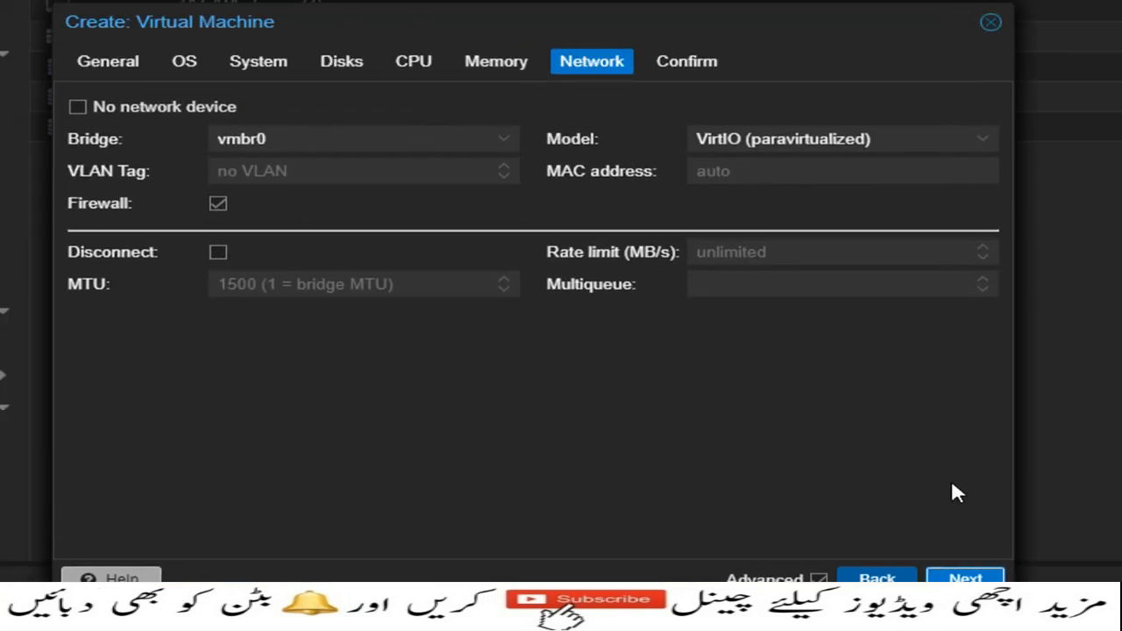
pyautogui.click(964, 578)
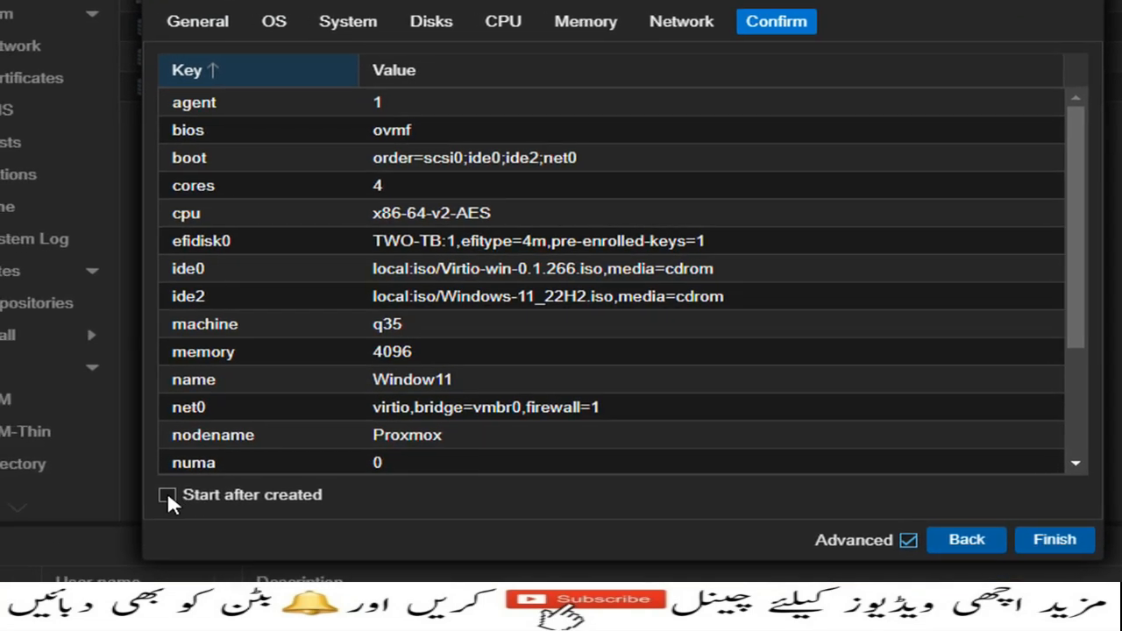
pyautogui.click(114, 514)
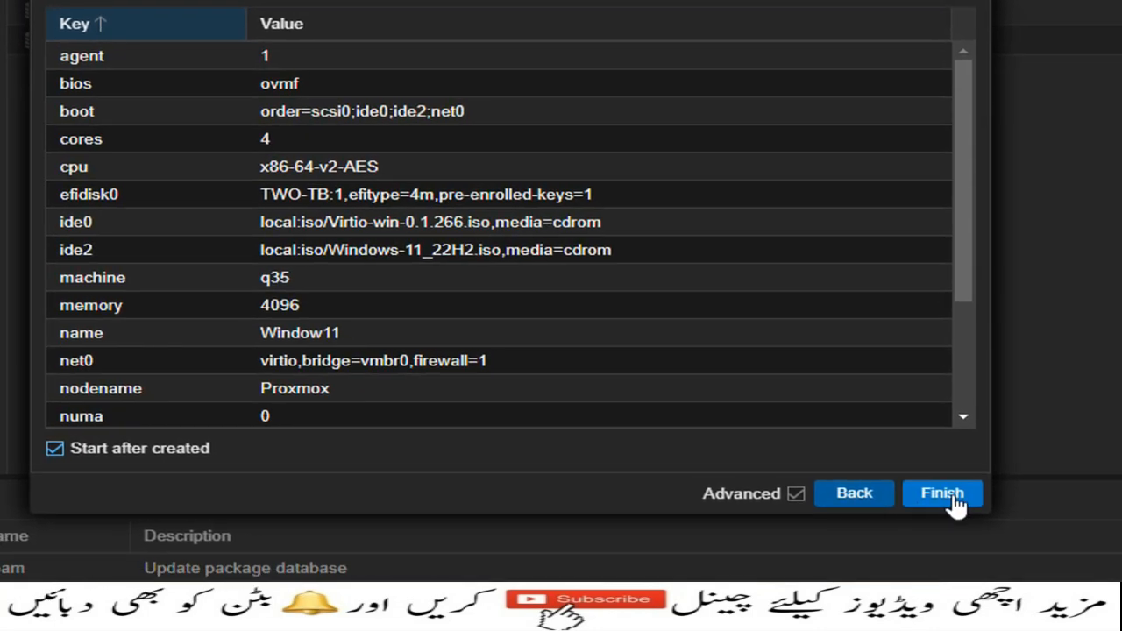
pyautogui.click(1066, 547)
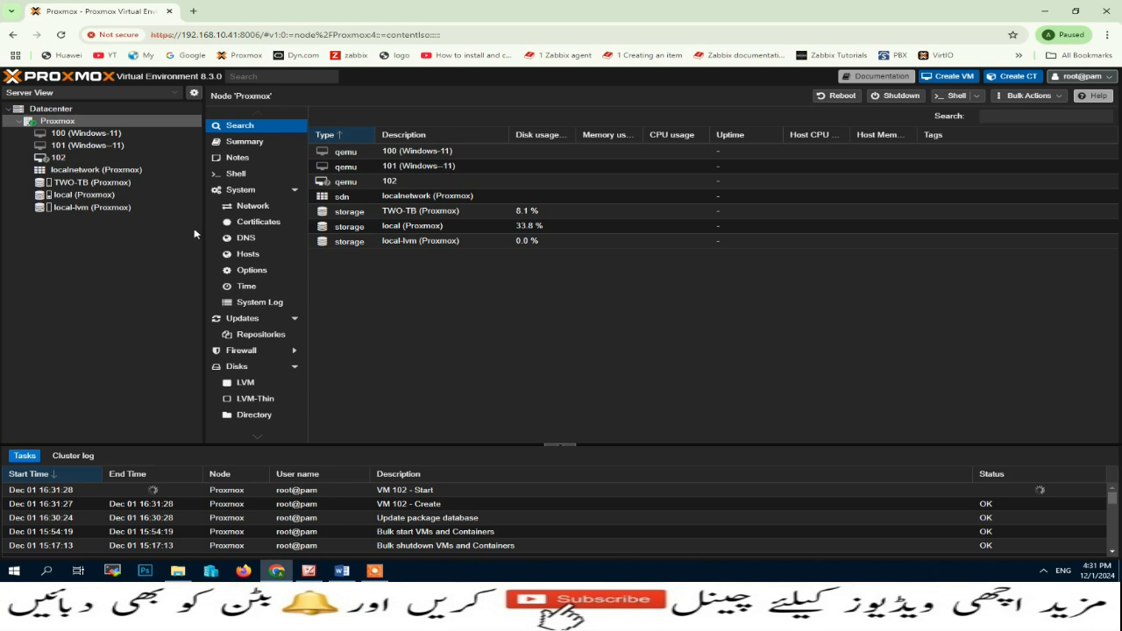
# Step: Select VM 102 in the Server View tree and open its VNC console
pyautogui.click(62, 158)
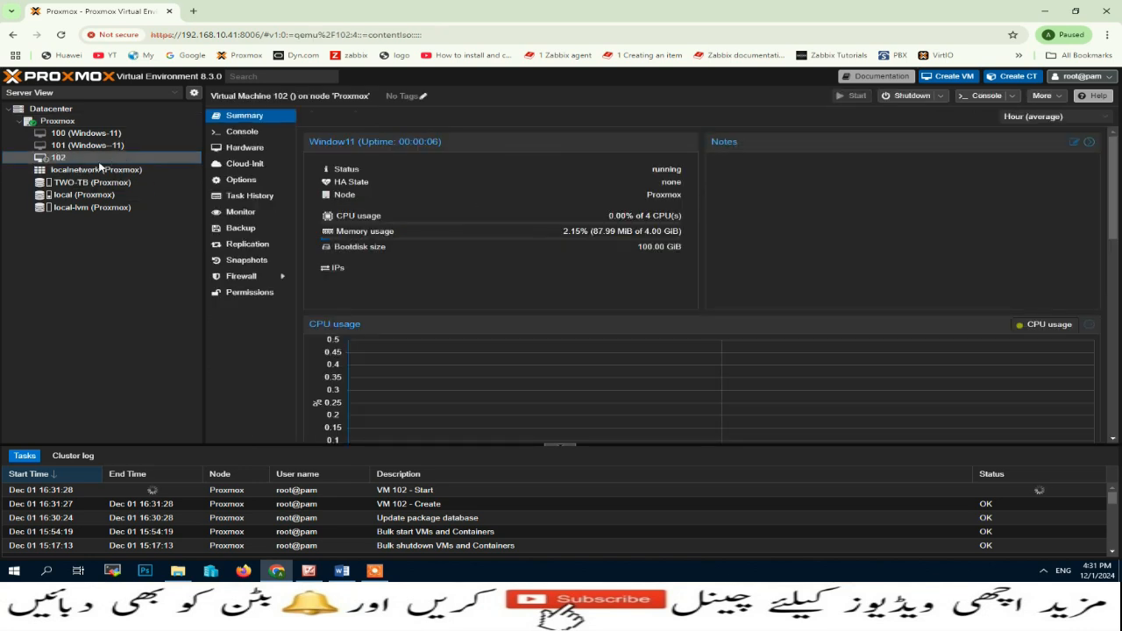
pyautogui.click(242, 134)
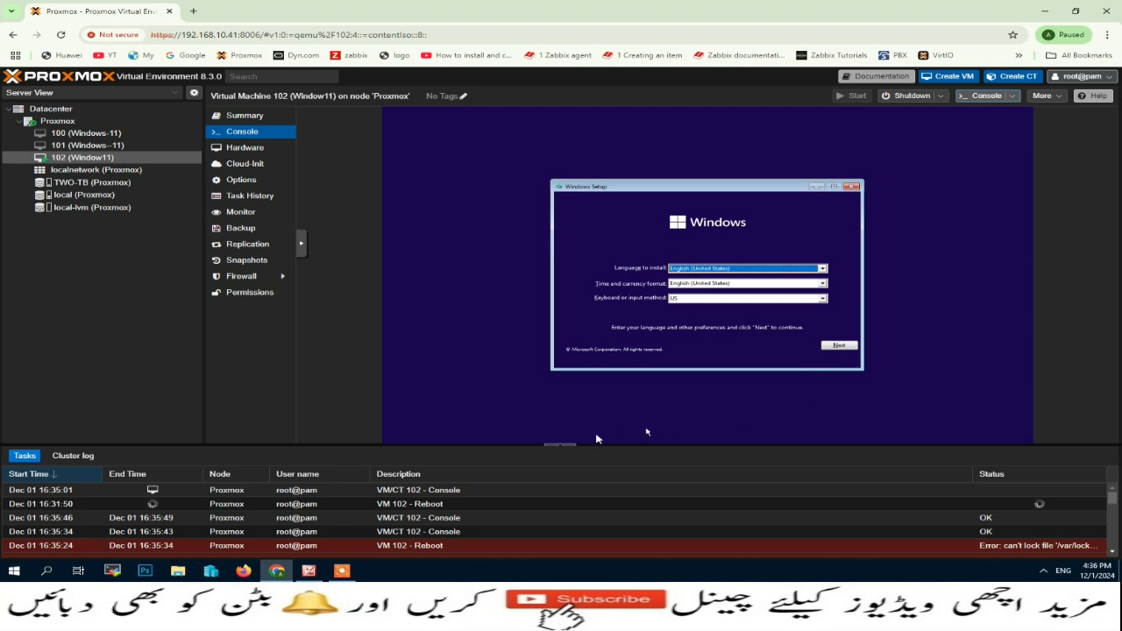
# Step: Hide the task log, keep the default language, start installing, and skip the product key
pyautogui.click(560, 446)
pyautogui.click(560, 450)
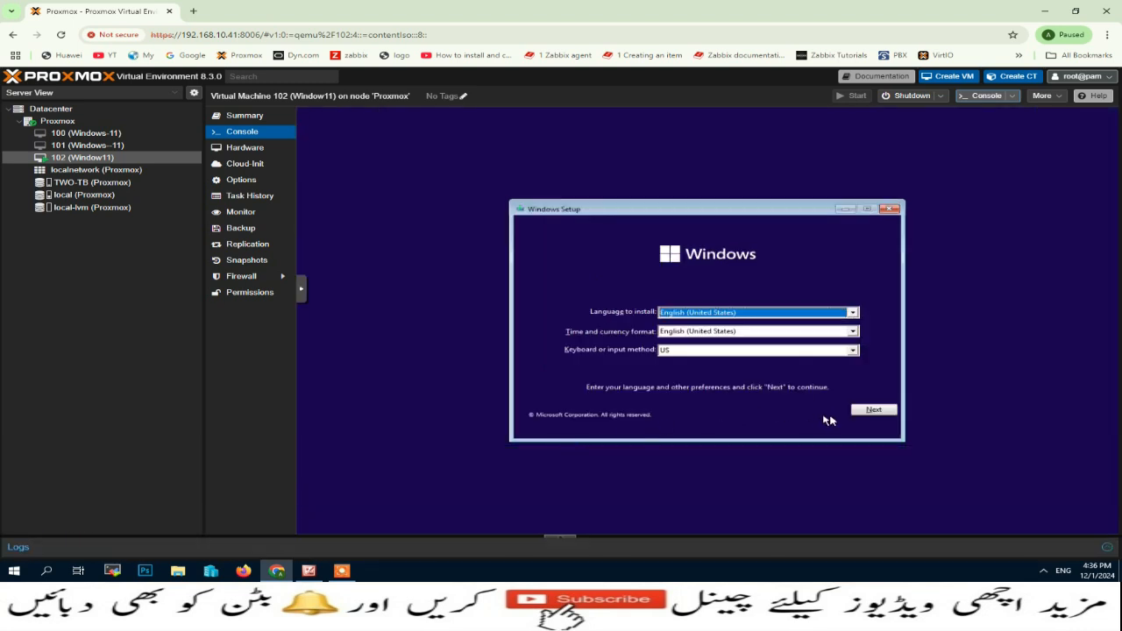
pyautogui.click(874, 410)
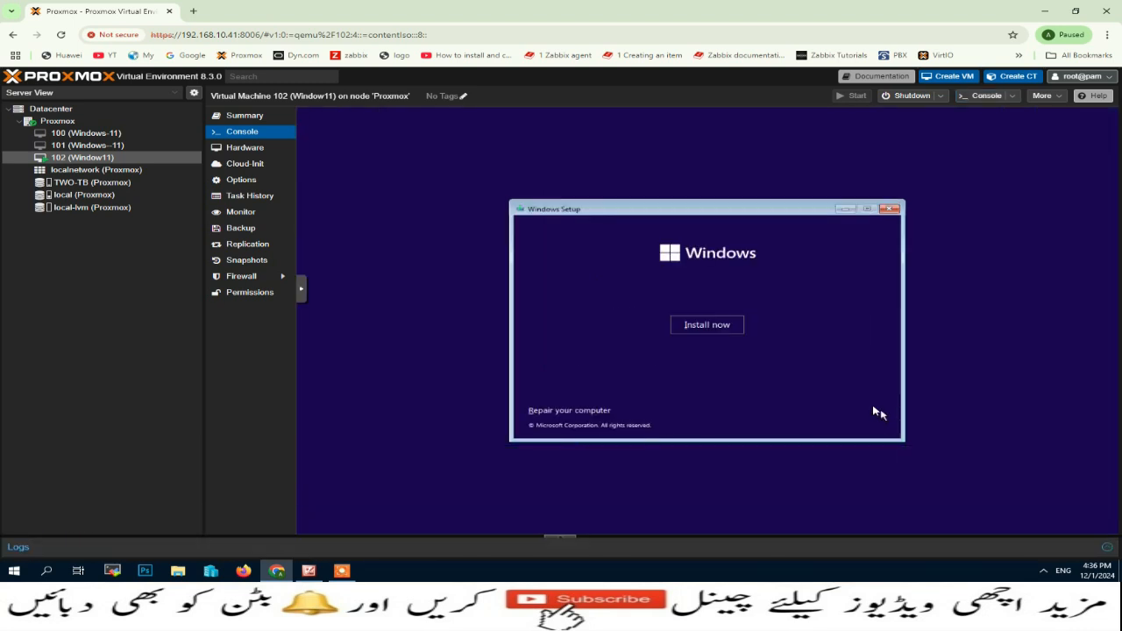
pyautogui.click(728, 325)
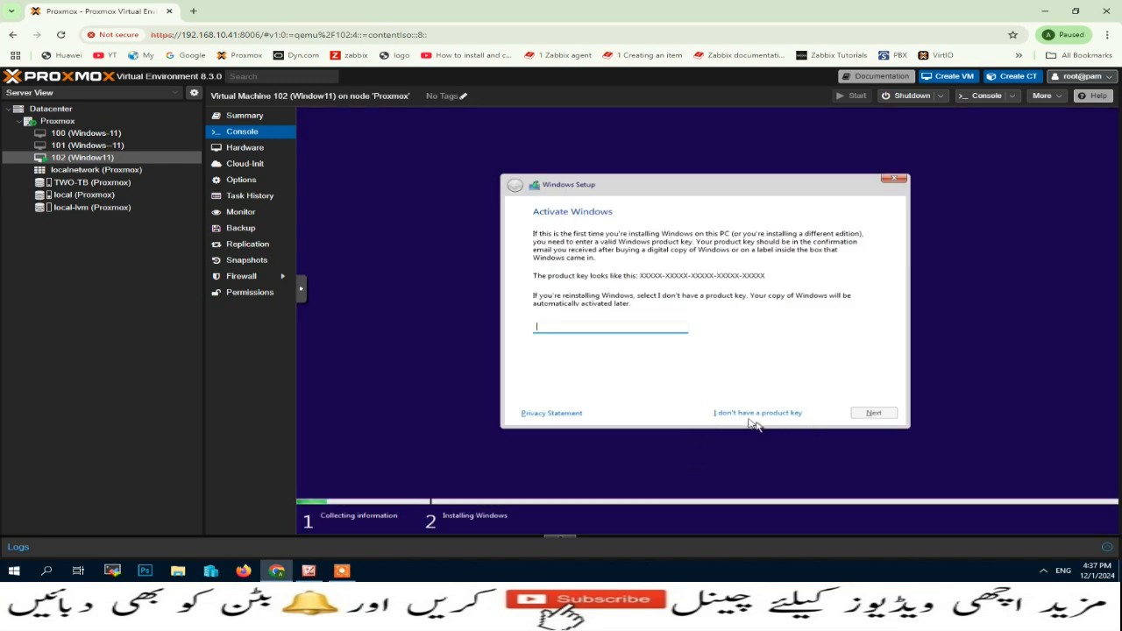
pyautogui.click(764, 417)
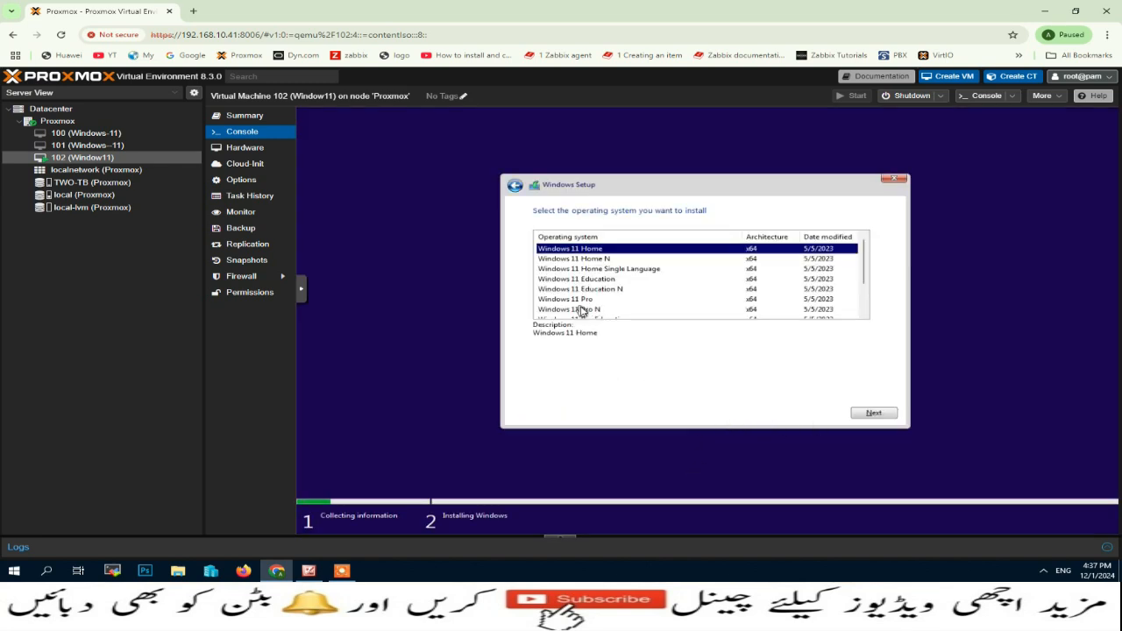
# Step: Choose Windows 11 Pro, accept the license terms, and pick a custom installation
pyautogui.click(582, 303)
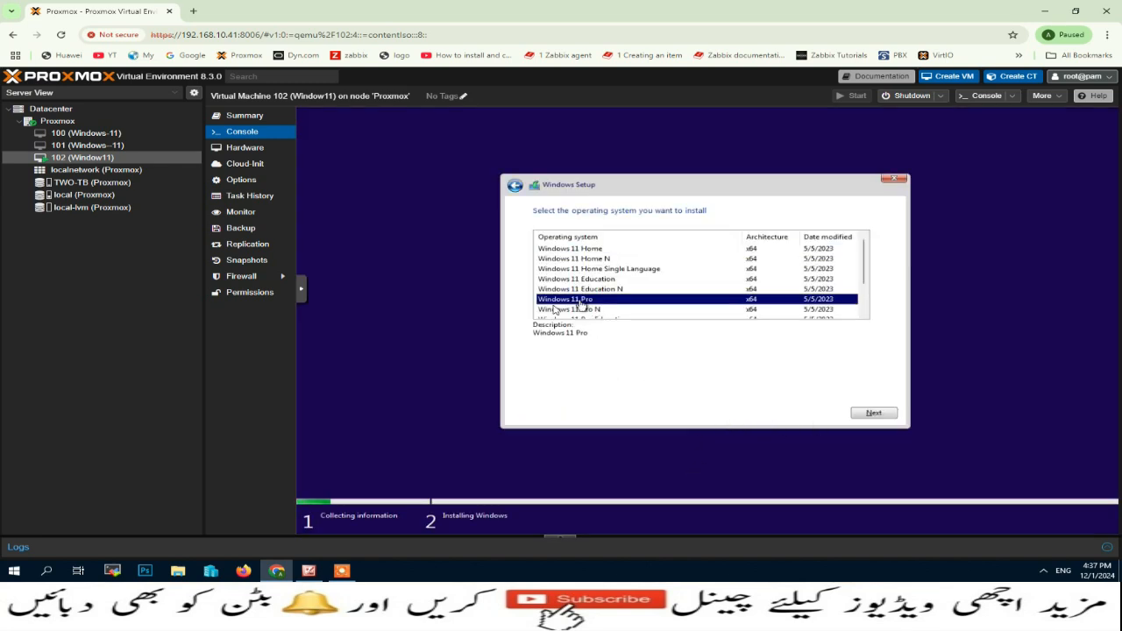
pyautogui.click(878, 415)
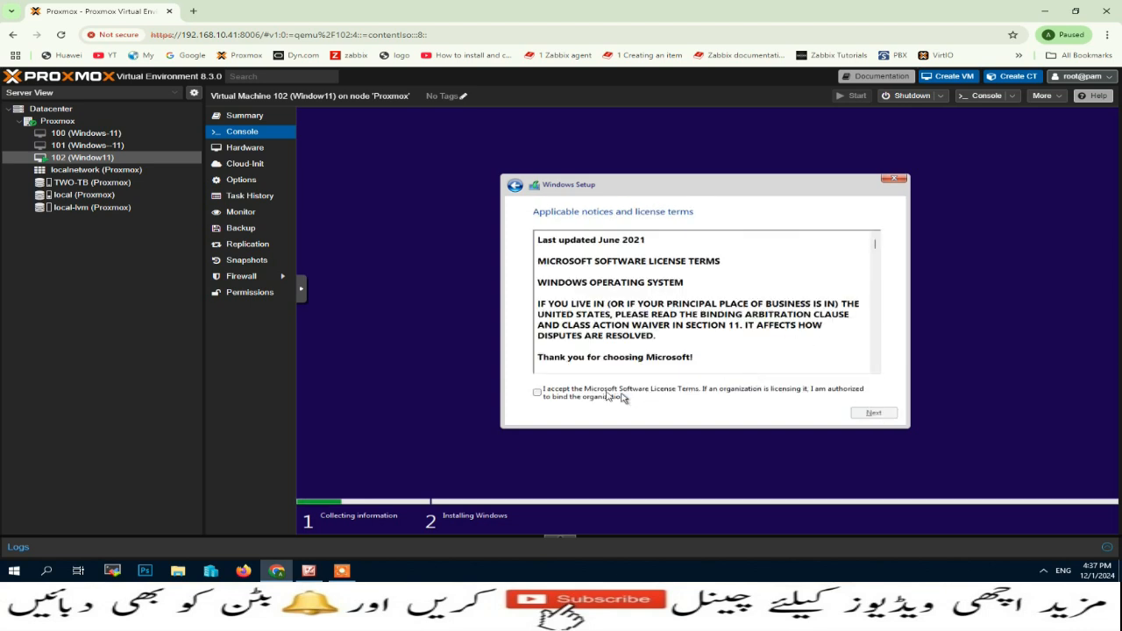
pyautogui.click(537, 393)
pyautogui.click(888, 415)
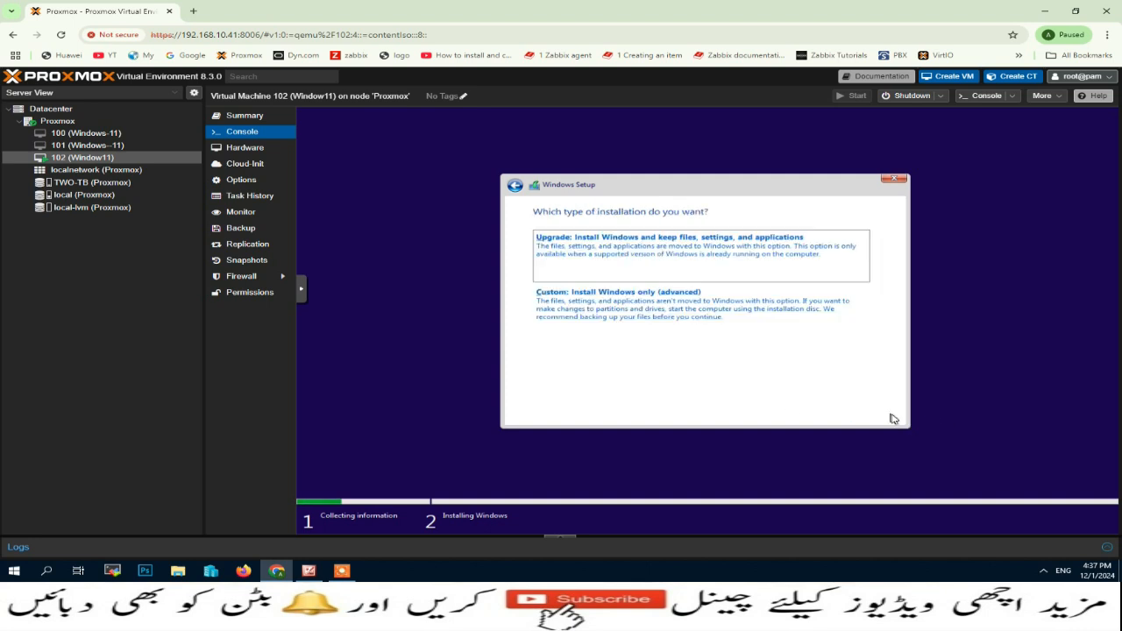
pyautogui.click(658, 313)
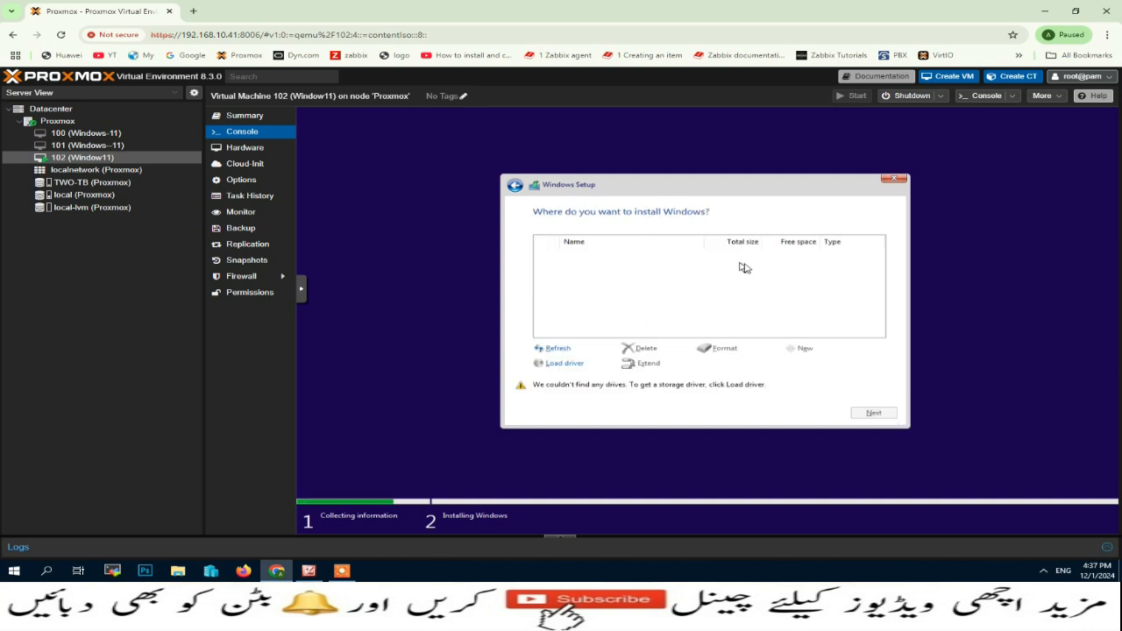
# Step: Try loading a driver from the virtio-win CD drive root and dismiss the no-drivers-found warning
pyautogui.click(565, 363)
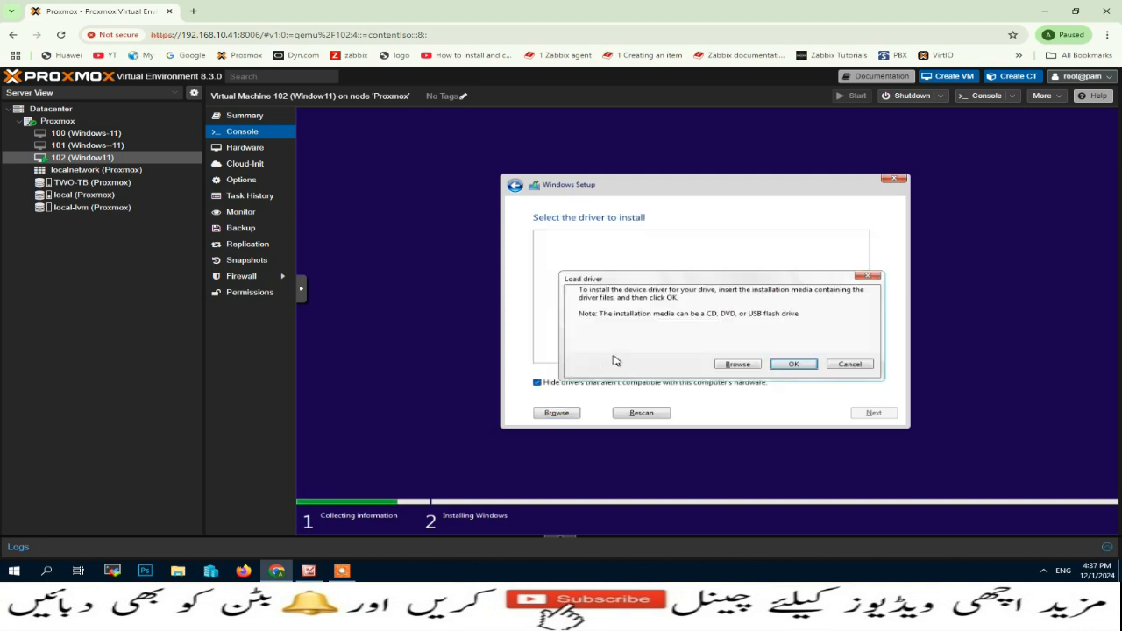
pyautogui.click(737, 364)
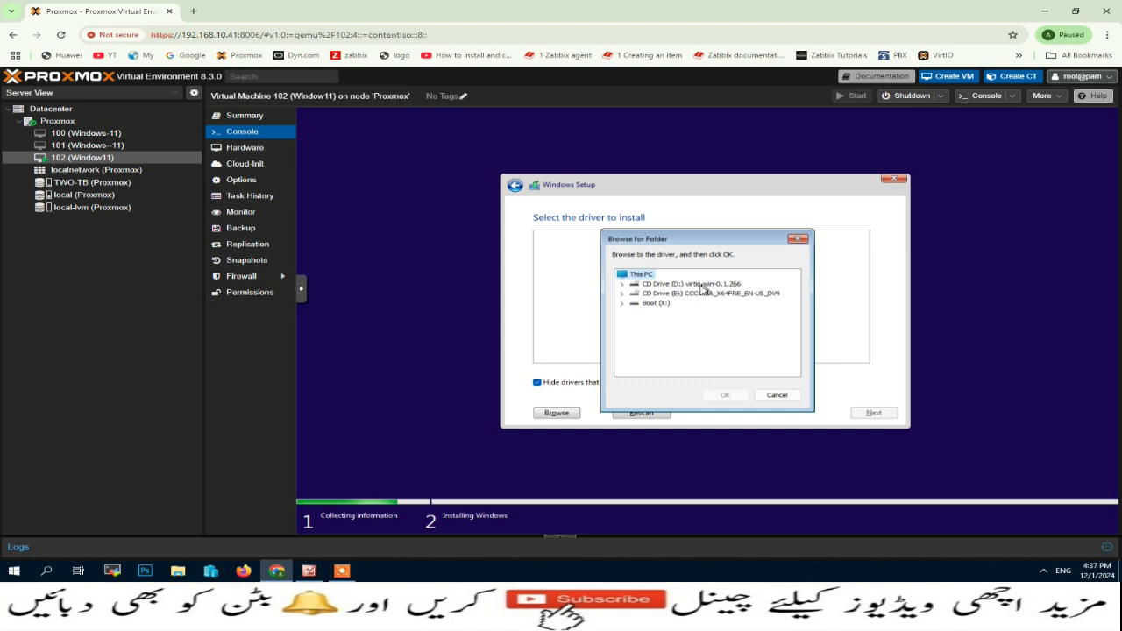
pyautogui.click(625, 286)
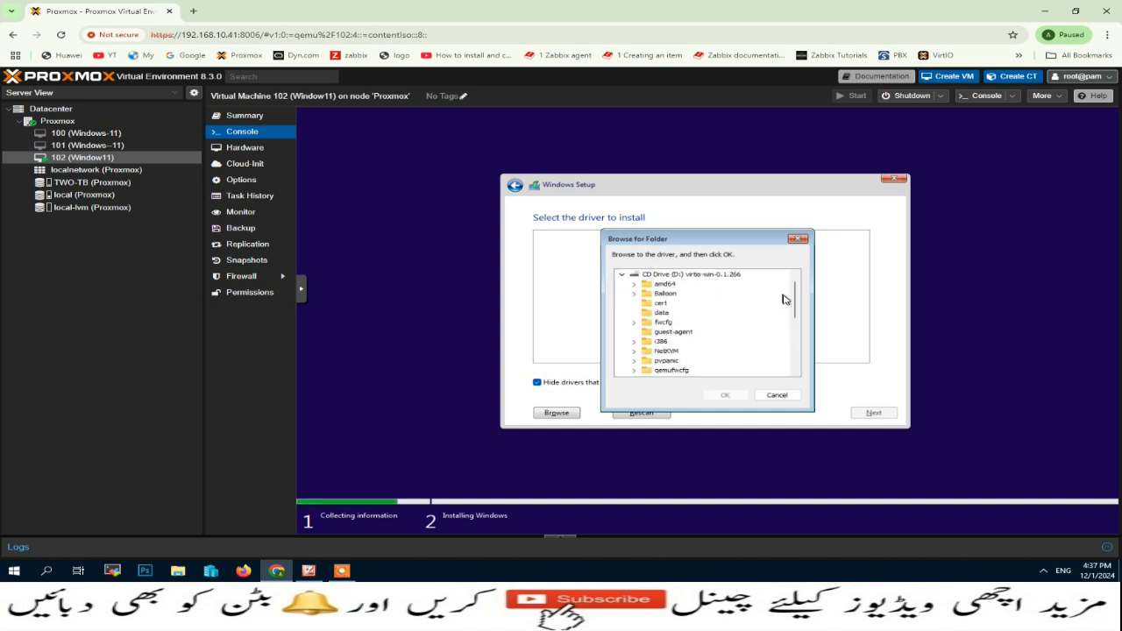
pyautogui.click(679, 276)
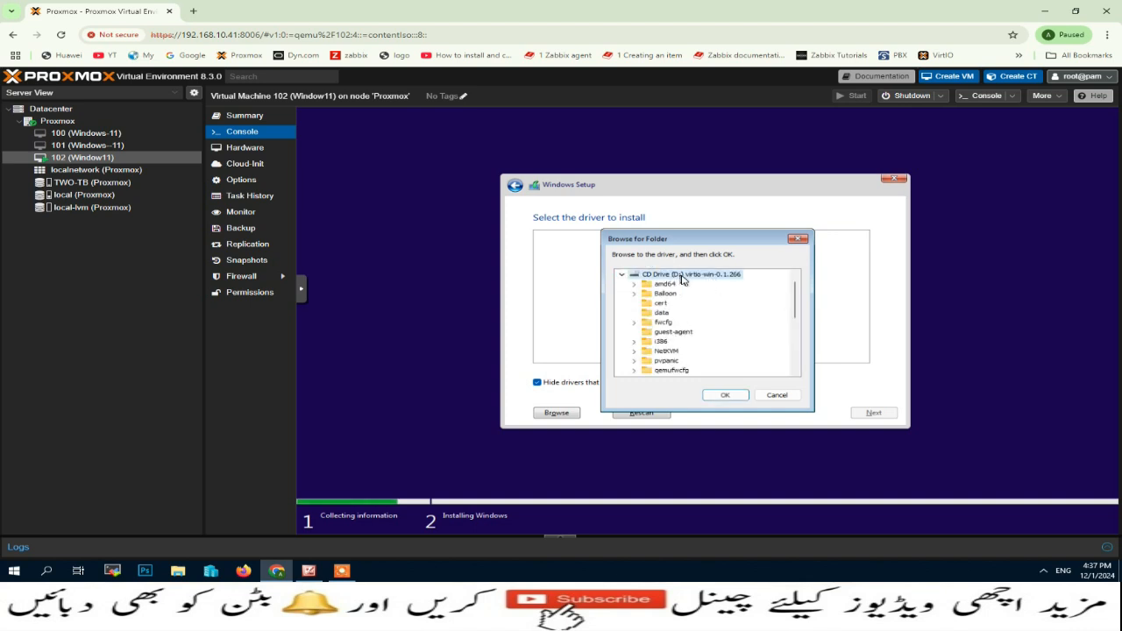
pyautogui.click(725, 394)
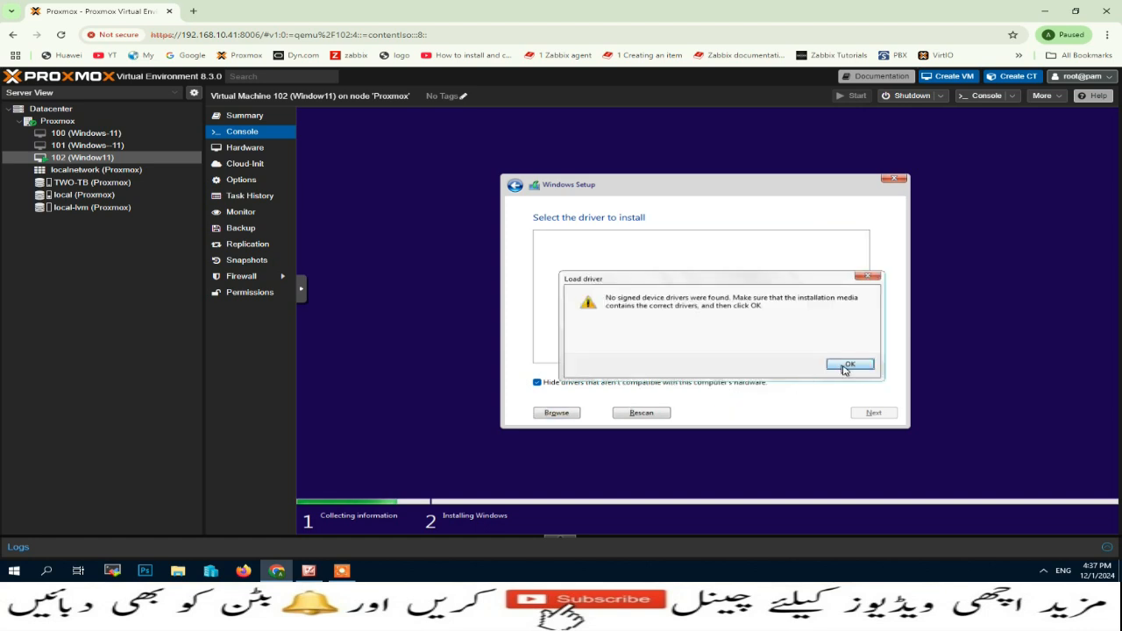
pyautogui.click(843, 367)
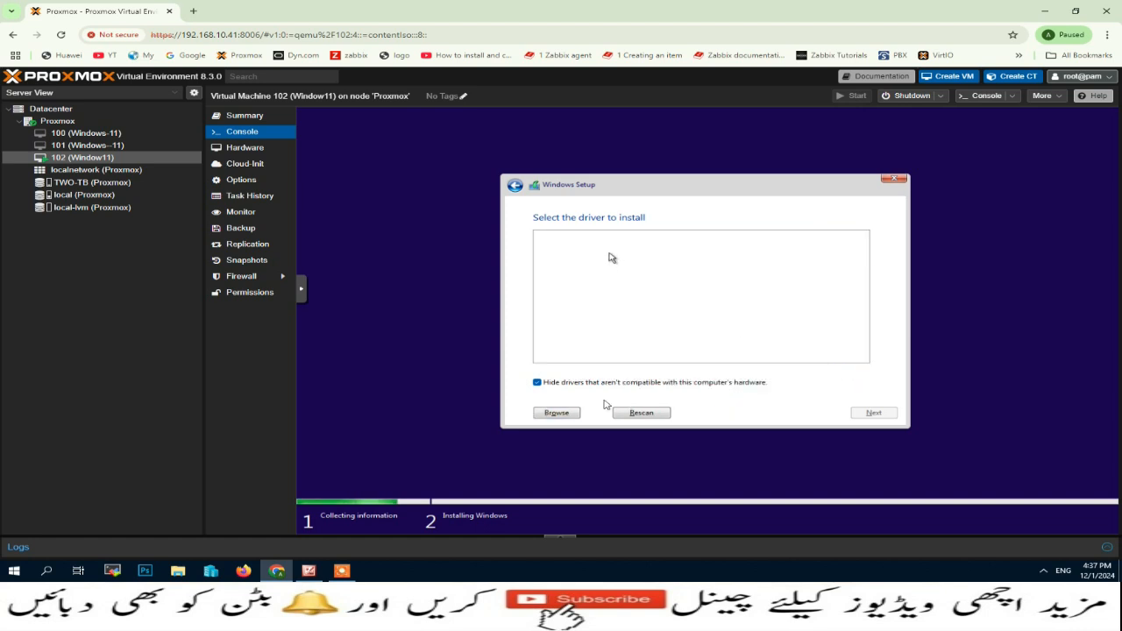
# Step: Browse to vioscsi\w11\amd64 on the virtio-win disc and install the Red Hat VirtIO SCSI driver
pyautogui.click(558, 412)
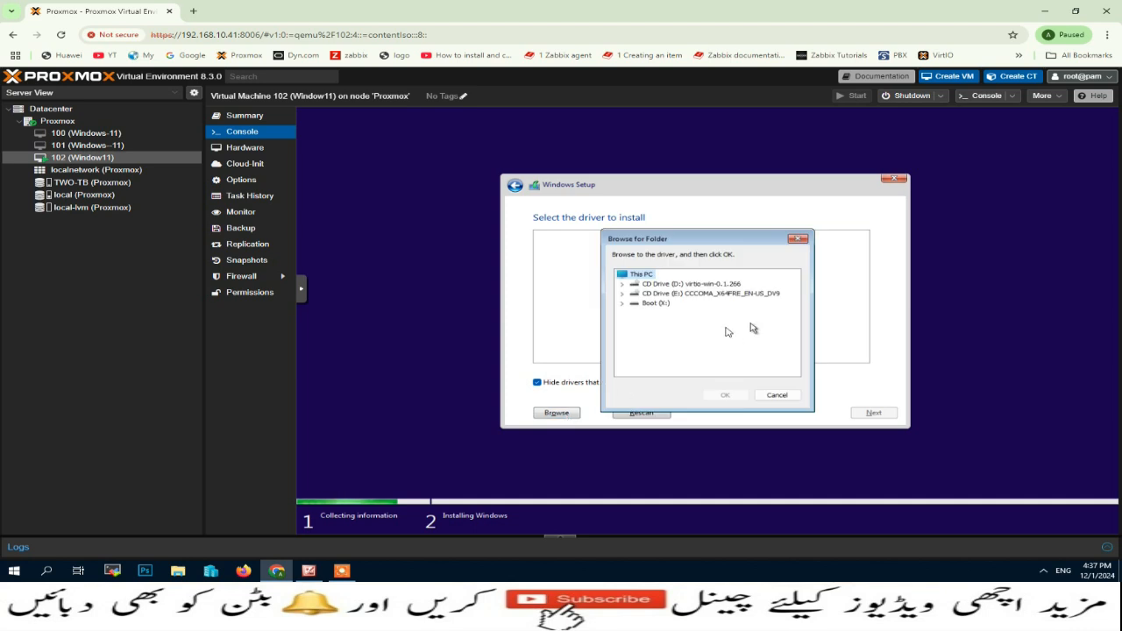
pyautogui.click(622, 285)
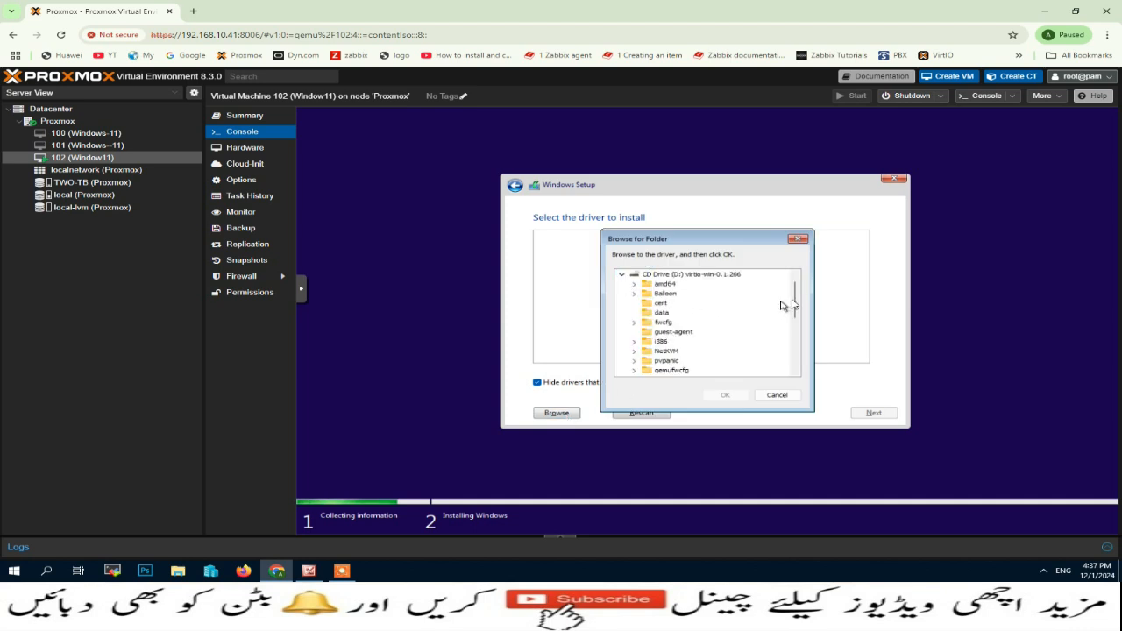
pyautogui.moveTo(794, 298); pyautogui.dragTo(795, 350)
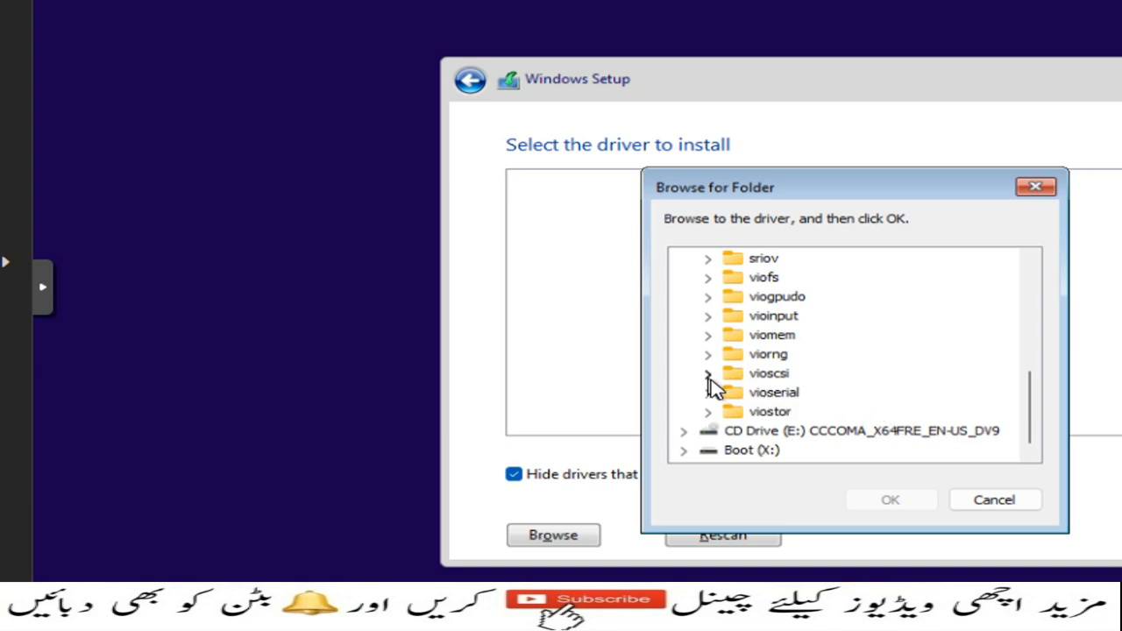
pyautogui.click(708, 376)
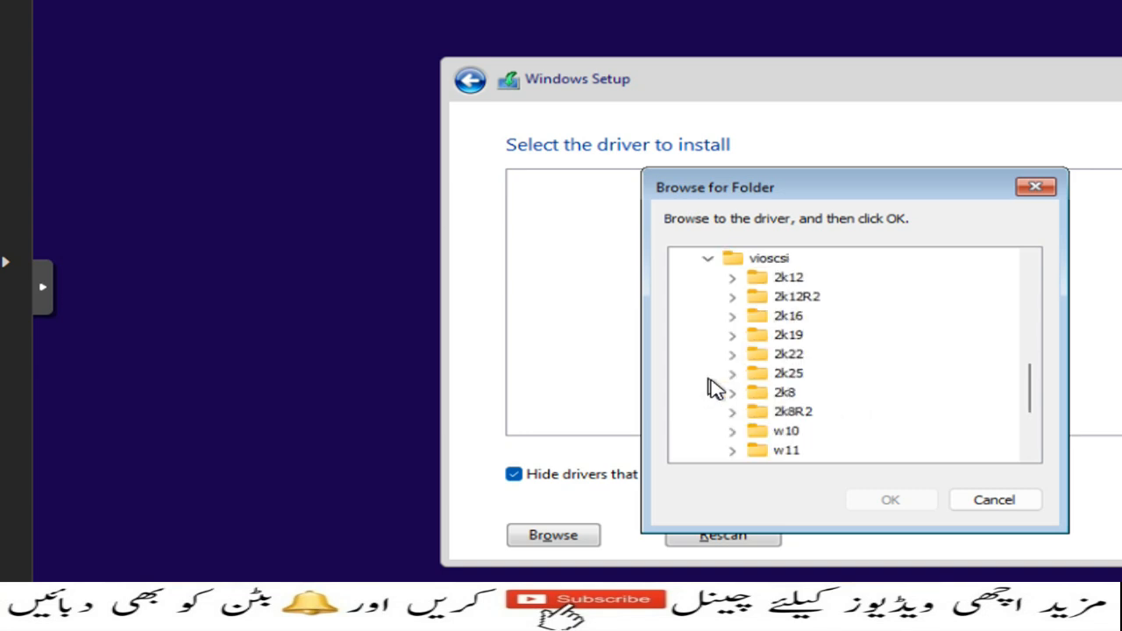
pyautogui.click(740, 451)
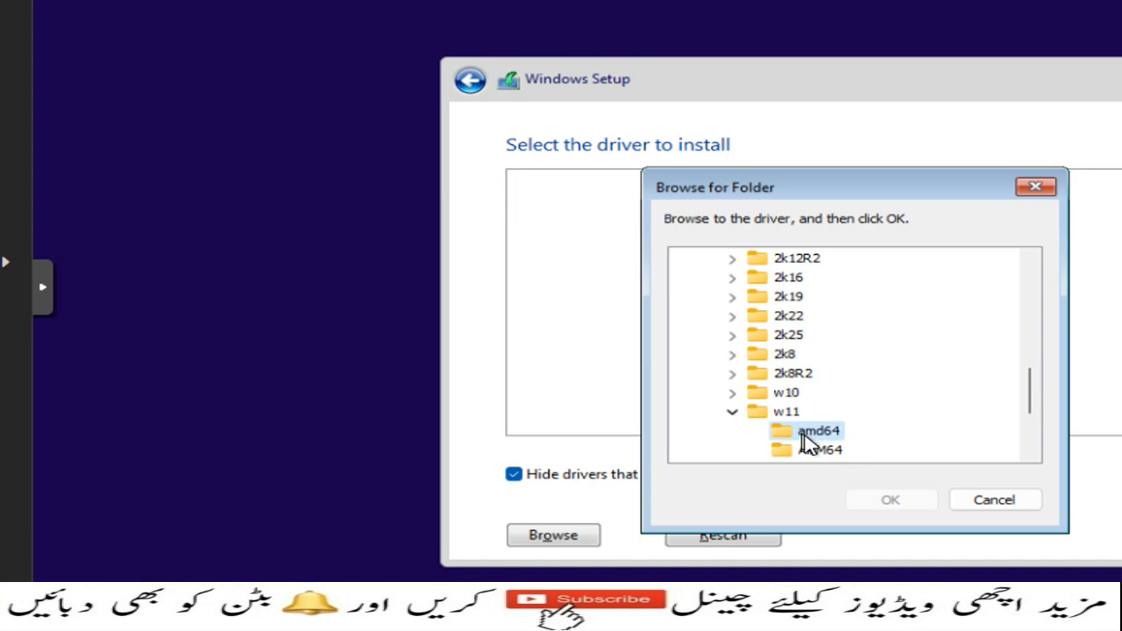
pyautogui.click(804, 436)
pyautogui.click(889, 500)
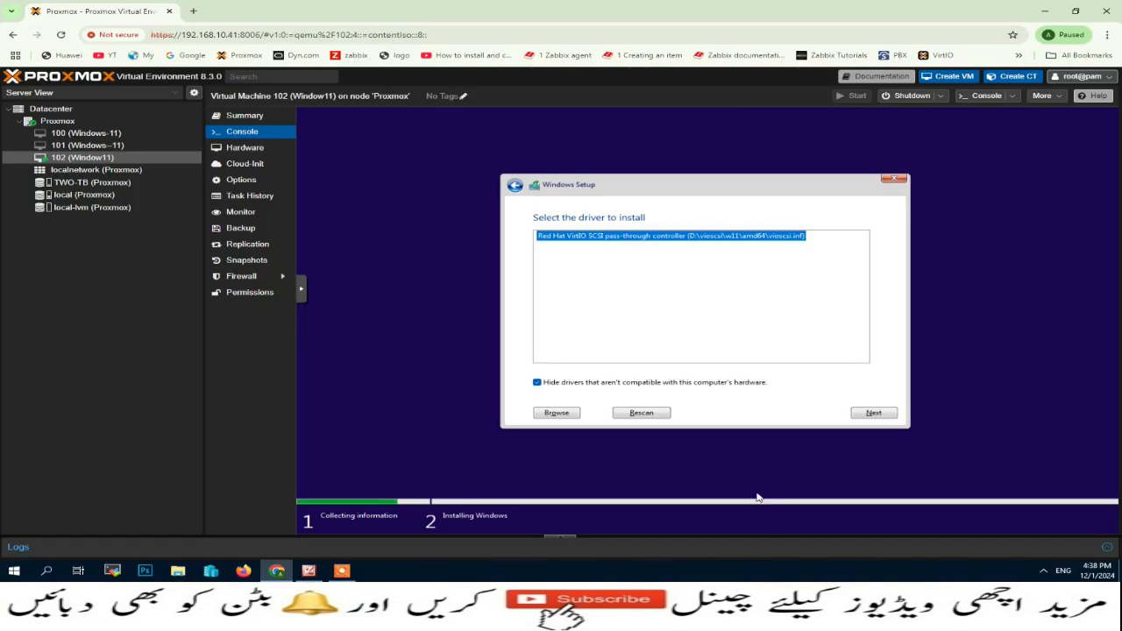
pyautogui.click(879, 412)
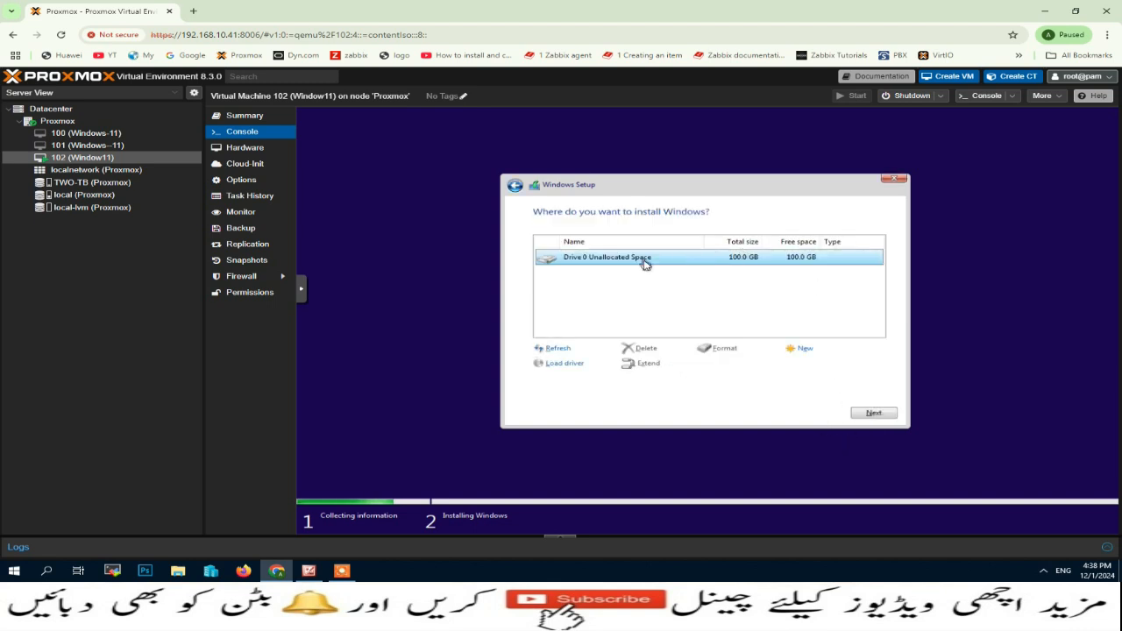
# Step: Install Windows onto Drive 0's 100 GB unallocated space, then restart the VM
pyautogui.click(881, 416)
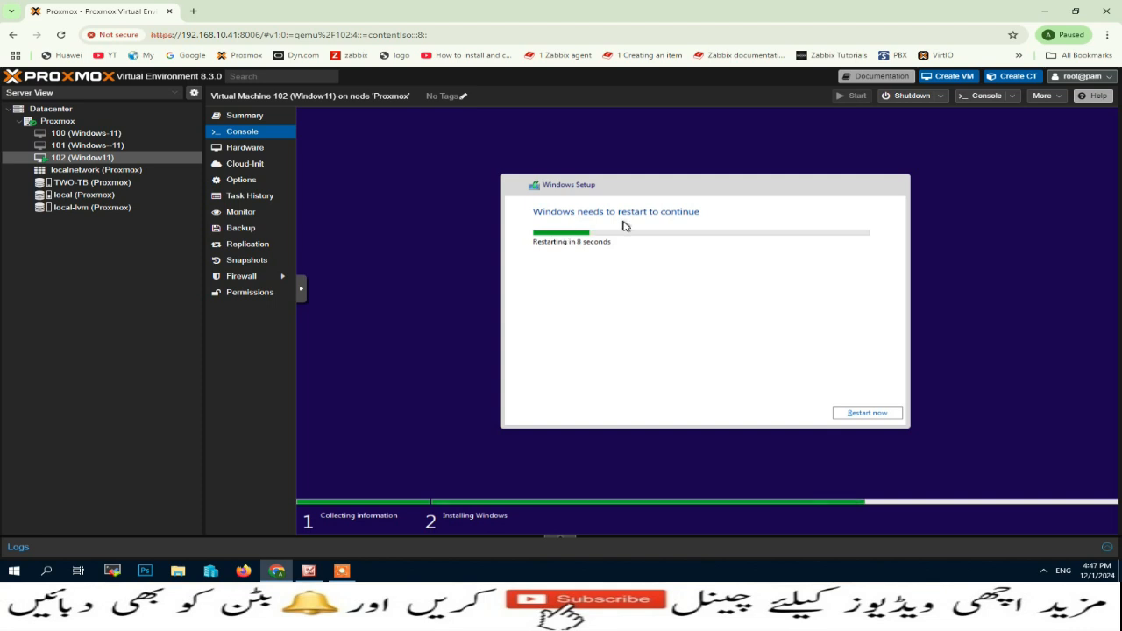
pyautogui.click(854, 415)
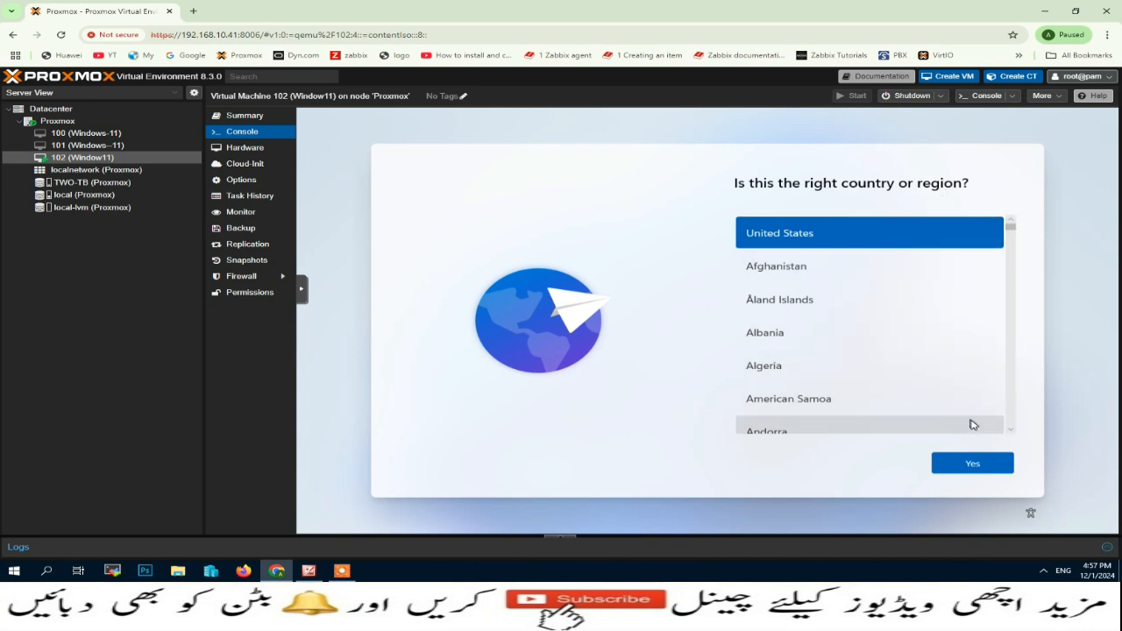
# Step: Choose Pakistan as the region, confirm the US keyboard, and skip a second layout
pyautogui.press('p')
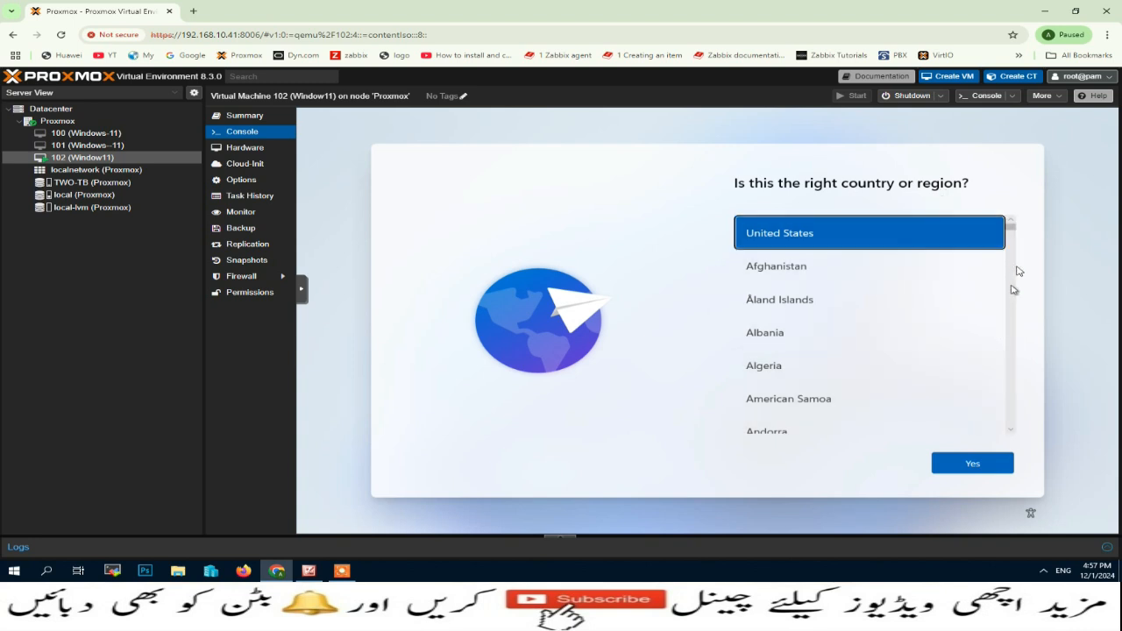
pyautogui.moveTo(1011, 225); pyautogui.dragTo(1011, 398)
pyautogui.click(776, 262)
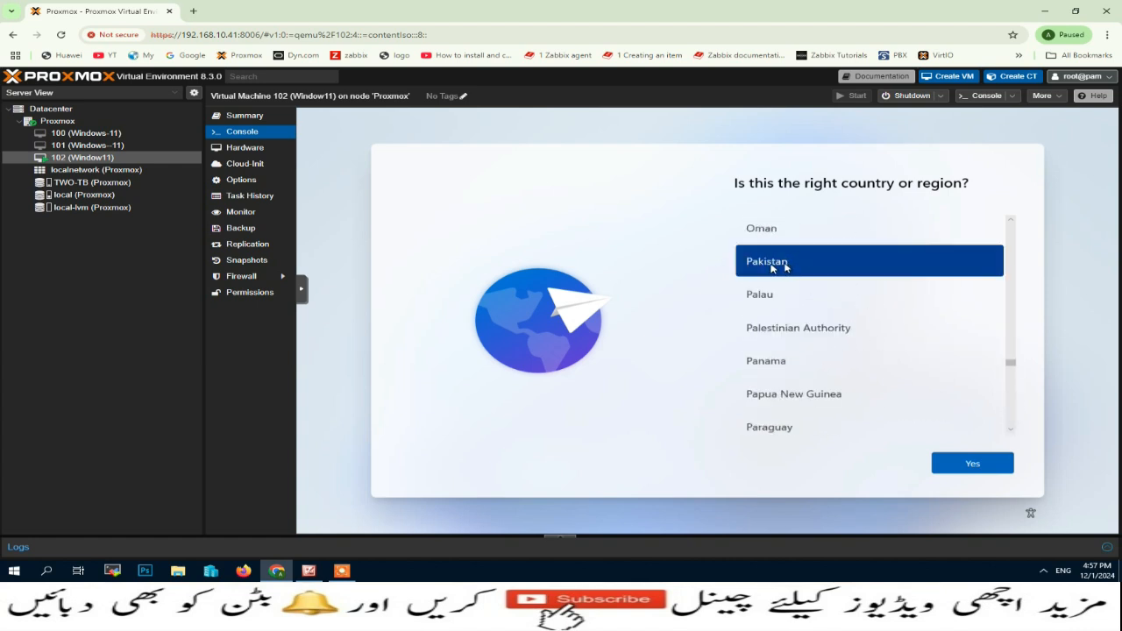
pyautogui.click(973, 464)
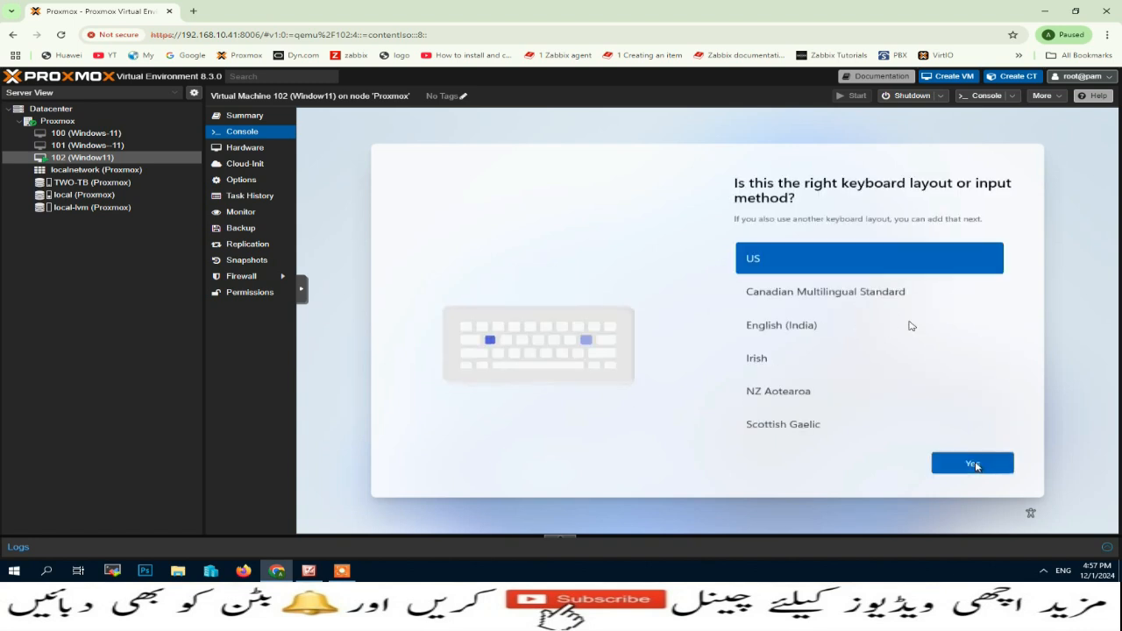
pyautogui.click(973, 465)
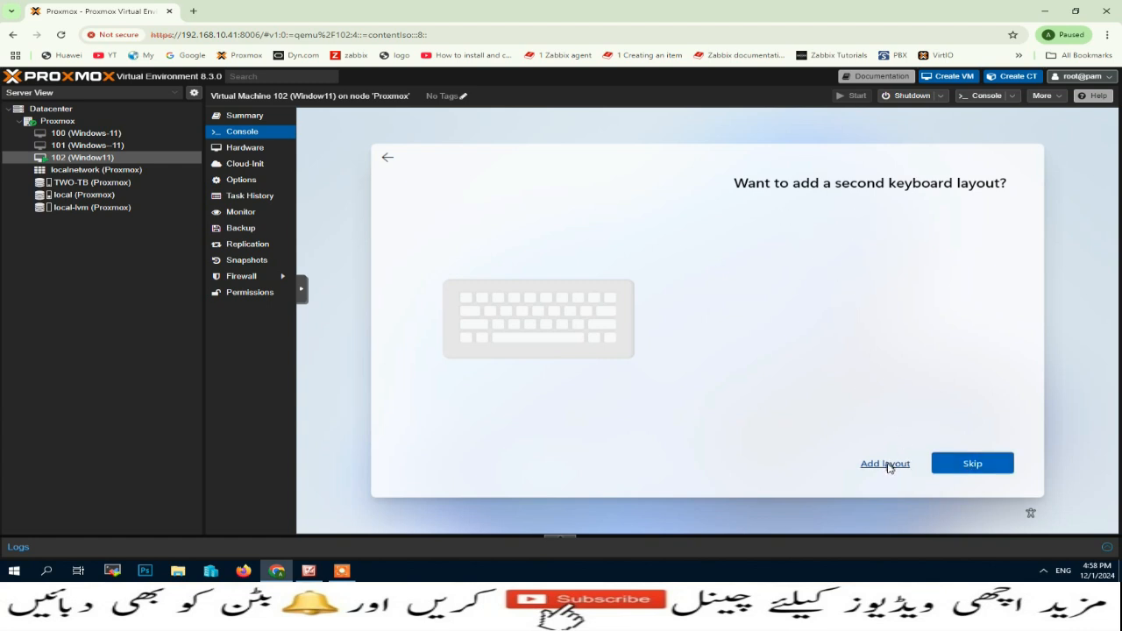
pyautogui.click(977, 465)
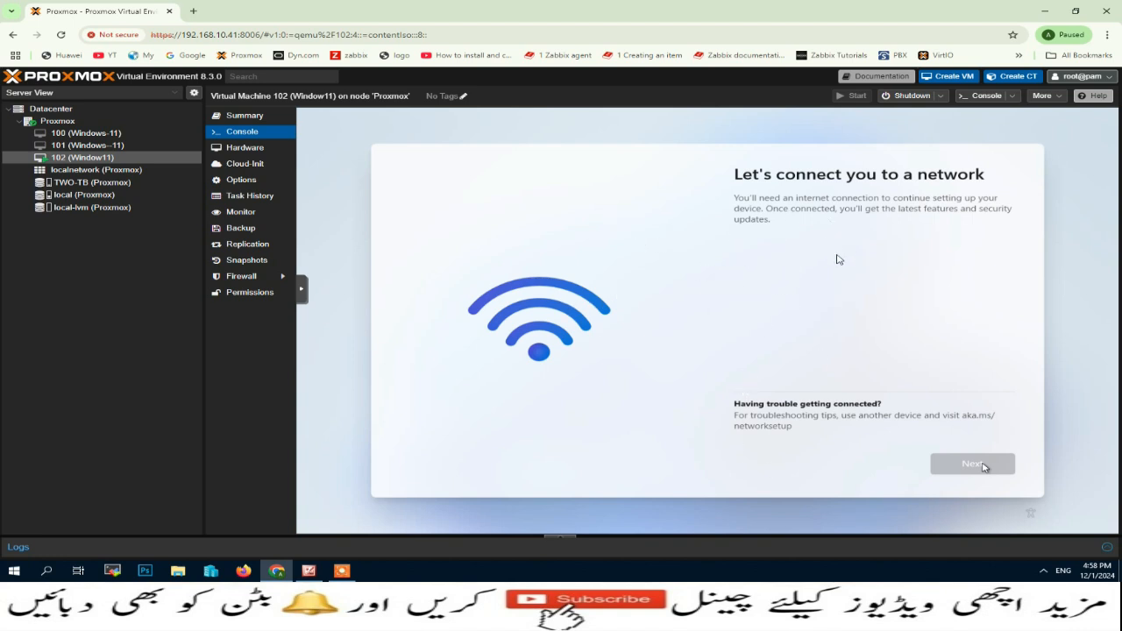
# Step: Add an Intel E1000 network device on bridge vmbr0 to VM 102, then return to its console
pyautogui.click(288, 147)
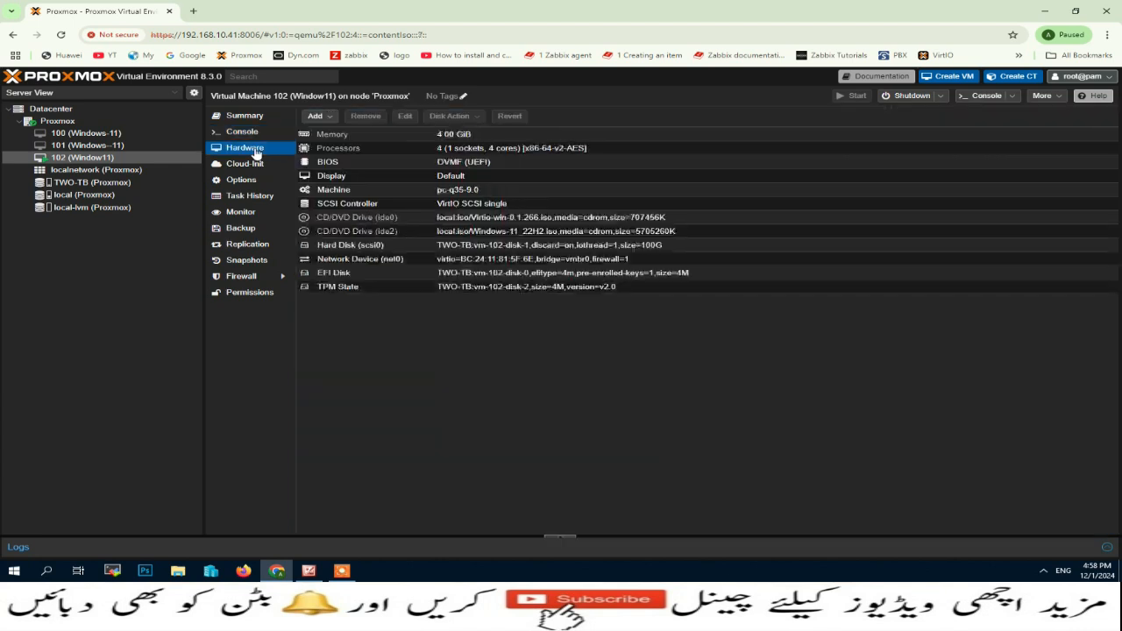
pyautogui.click(331, 121)
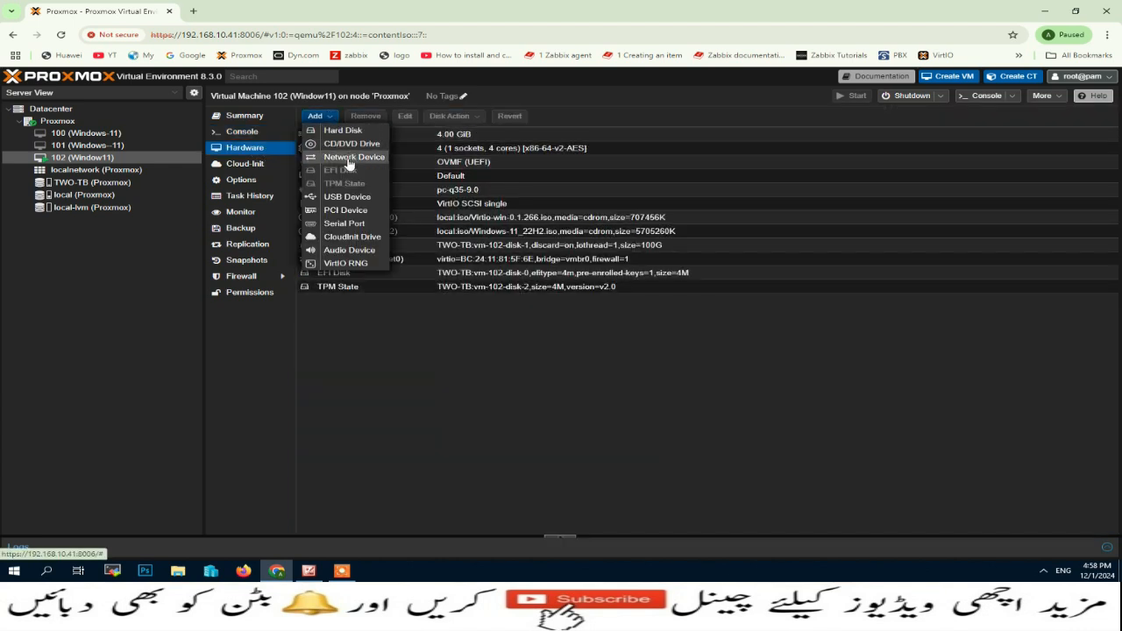
pyautogui.click(351, 157)
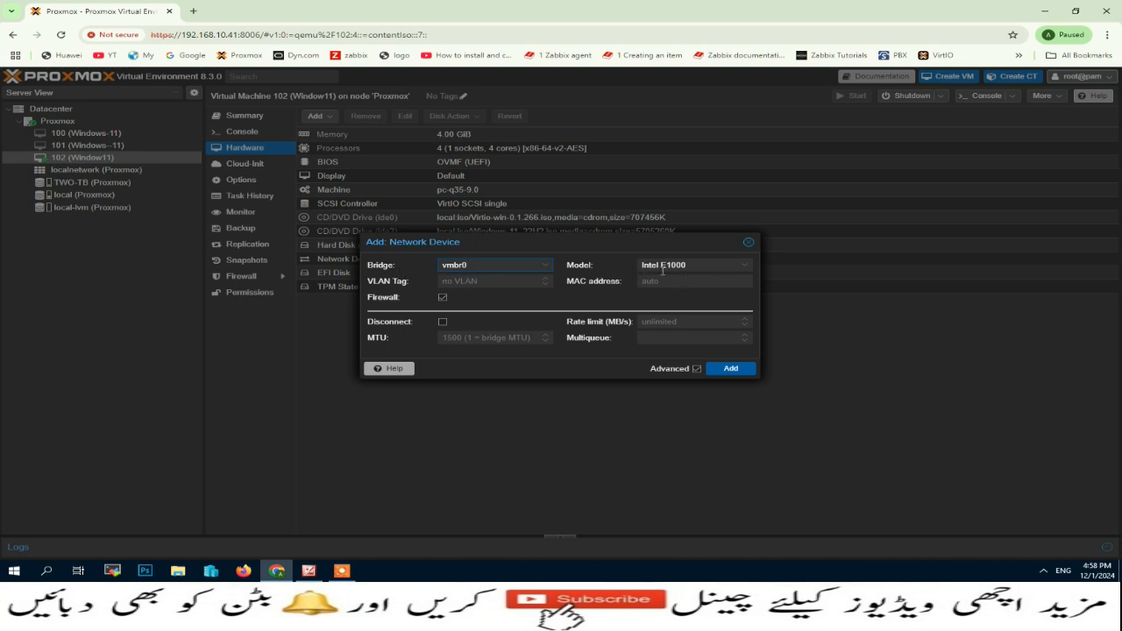
pyautogui.click(744, 269)
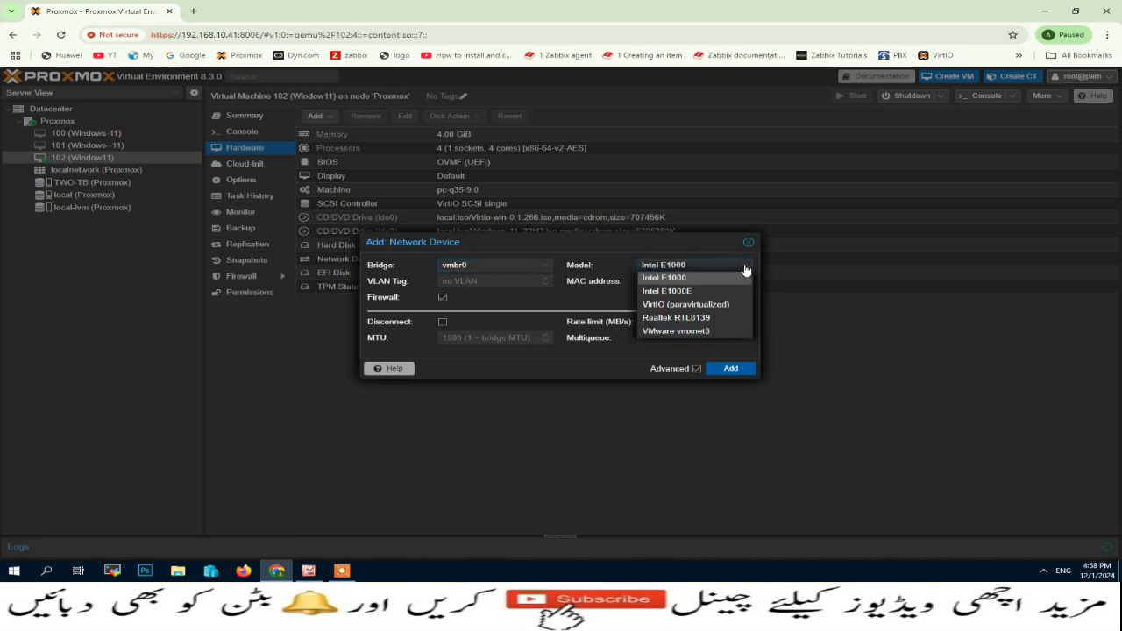
pyautogui.click(663, 278)
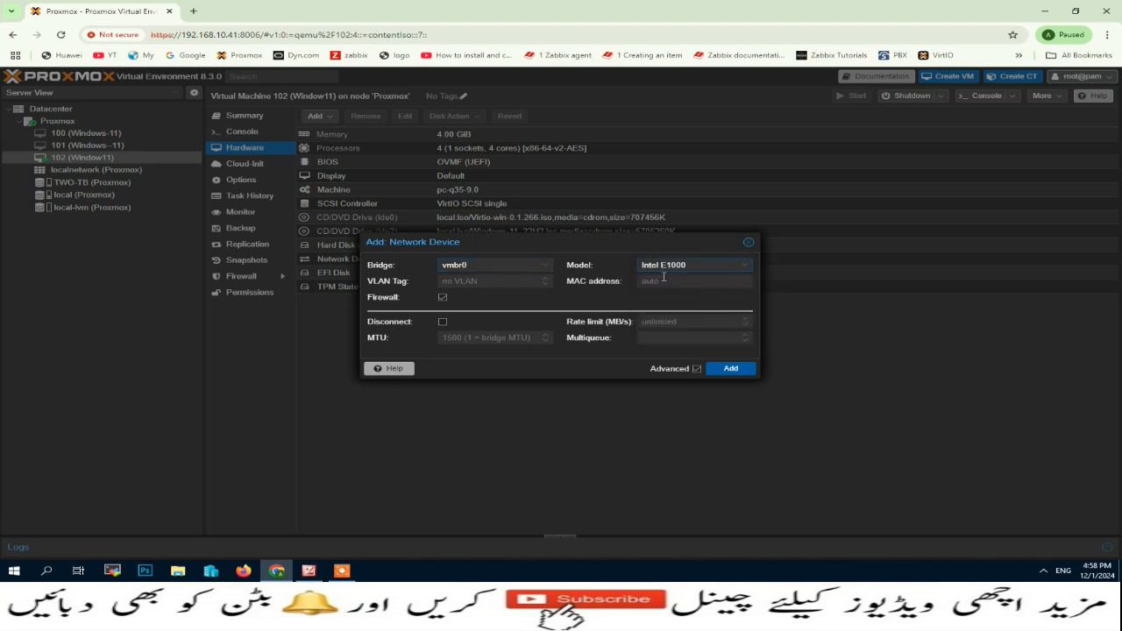
pyautogui.click(736, 371)
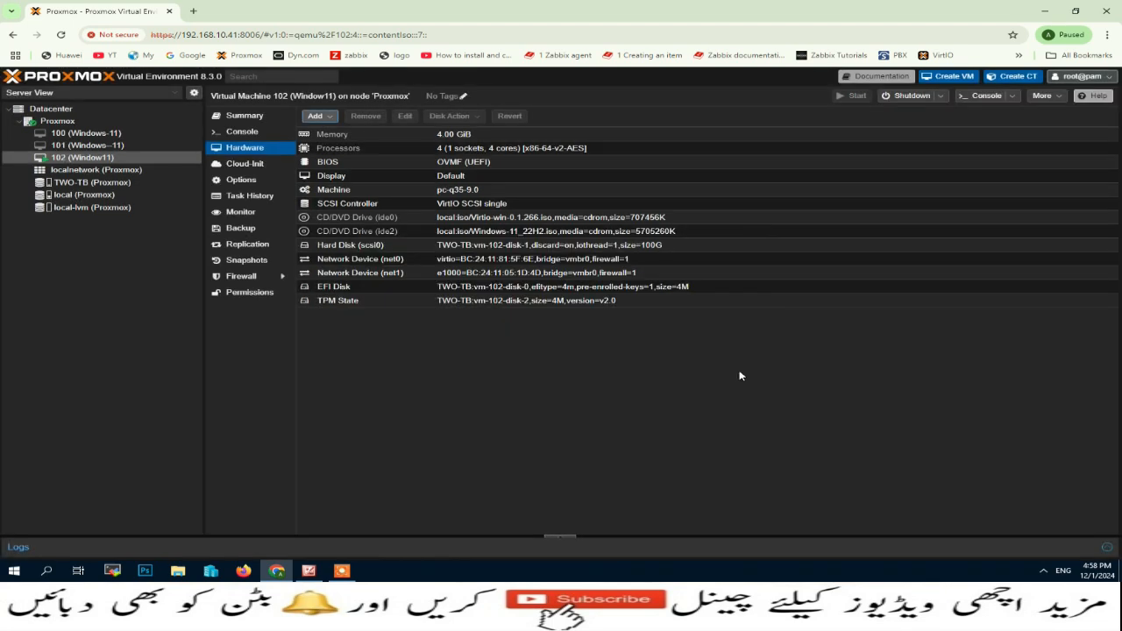
pyautogui.click(242, 132)
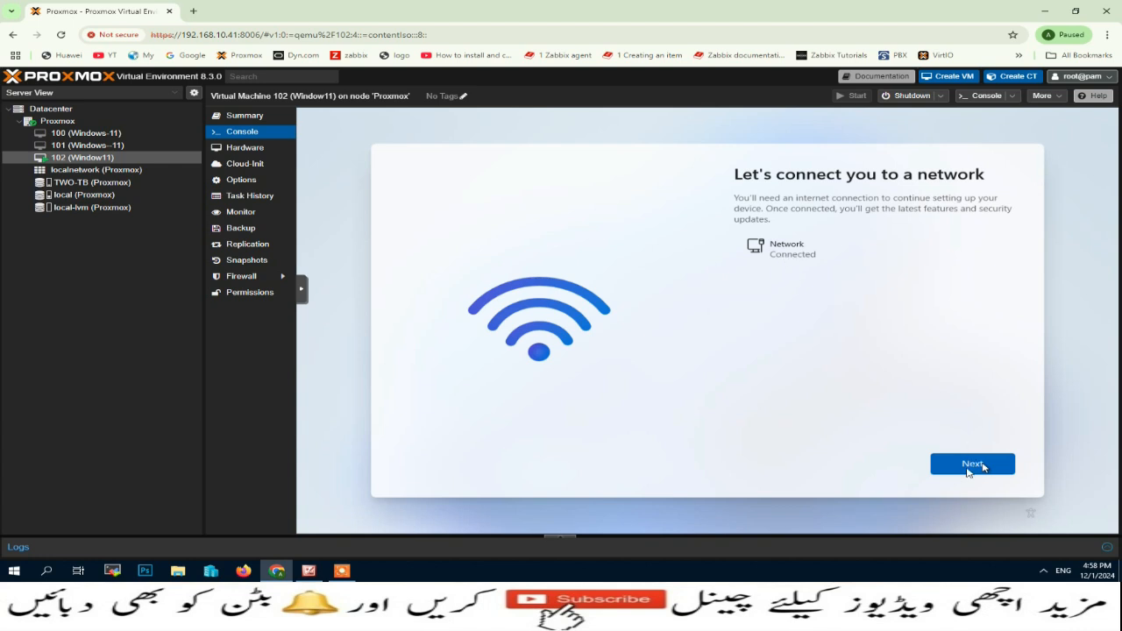
# Step: Continue past the connected network page and name the device Windows11
pyautogui.click(970, 467)
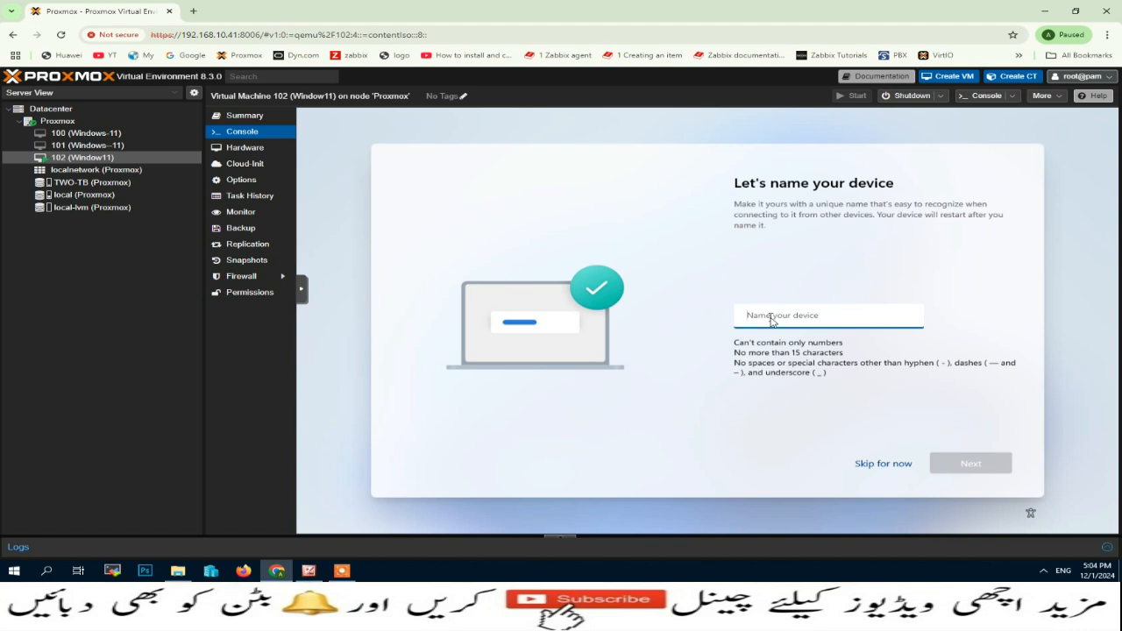
pyautogui.write('Windows11')
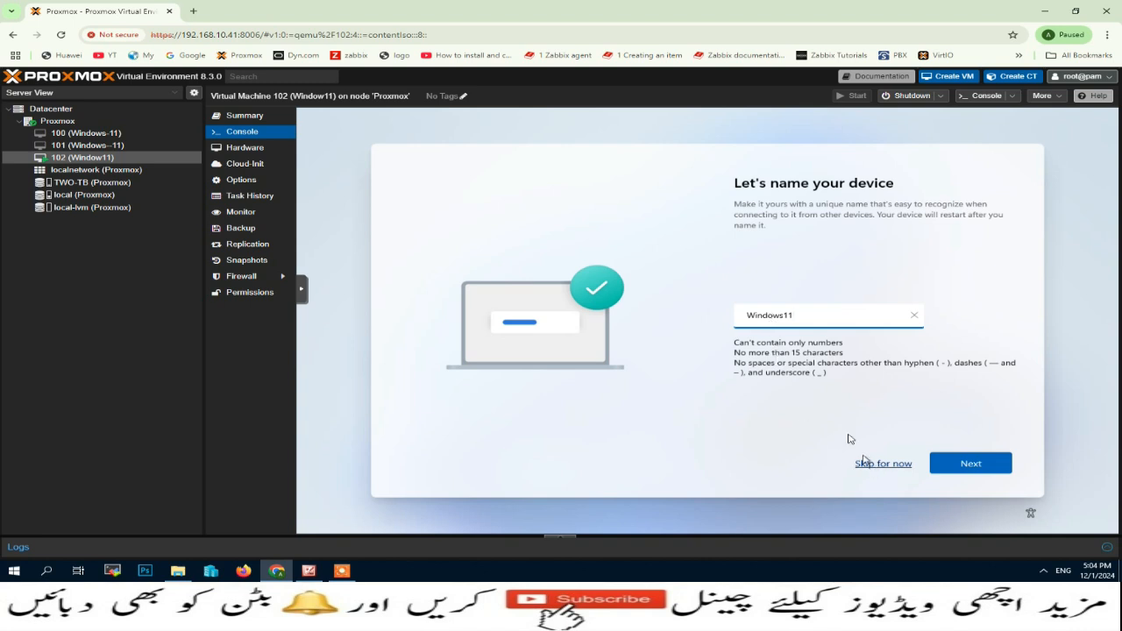
pyautogui.click(962, 462)
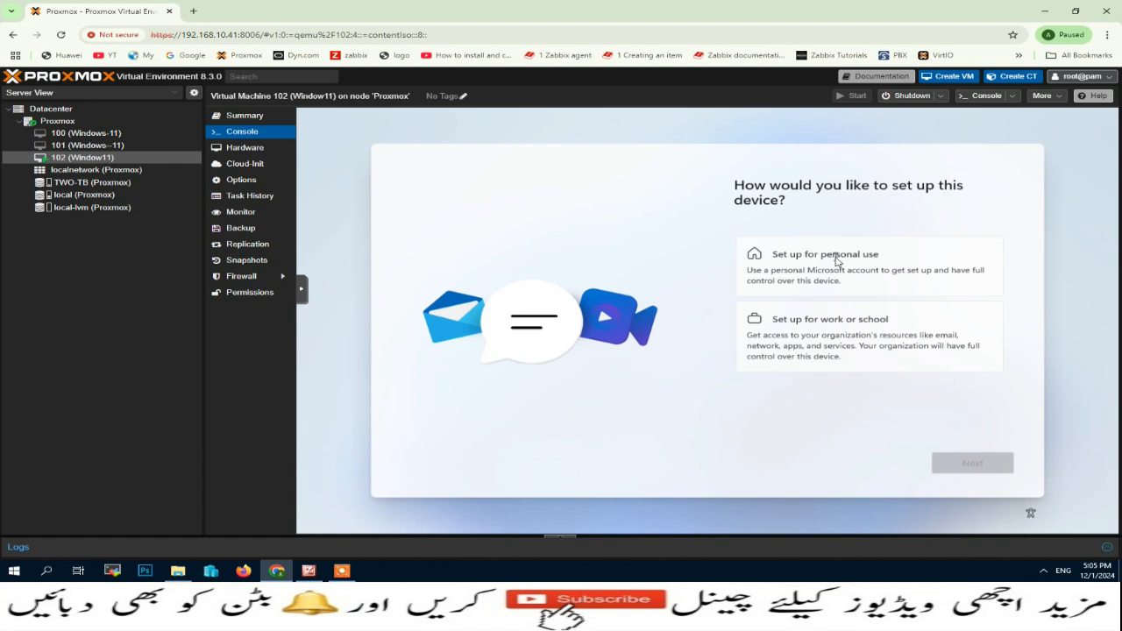
# Step: Choose to set up Windows for personal use
pyautogui.click(839, 264)
pyautogui.click(971, 465)
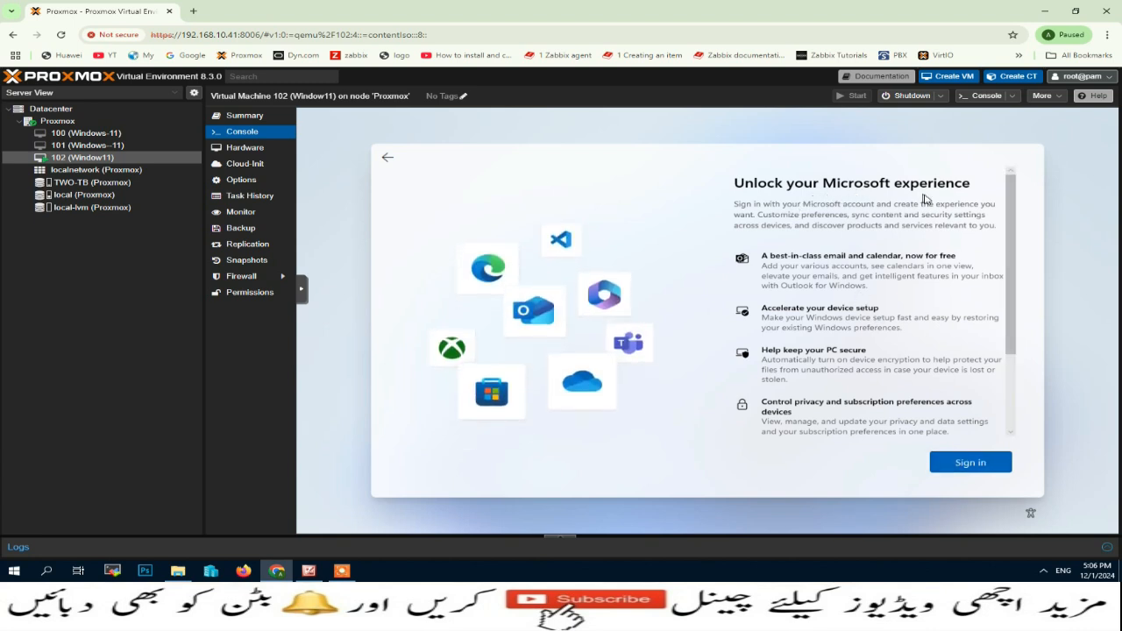
pyautogui.scroll(-2, 973, 280)
# Step: Sign in with the Microsoft account e-mail and password, then restore from the Windows-11 backup
pyautogui.click(970, 462)
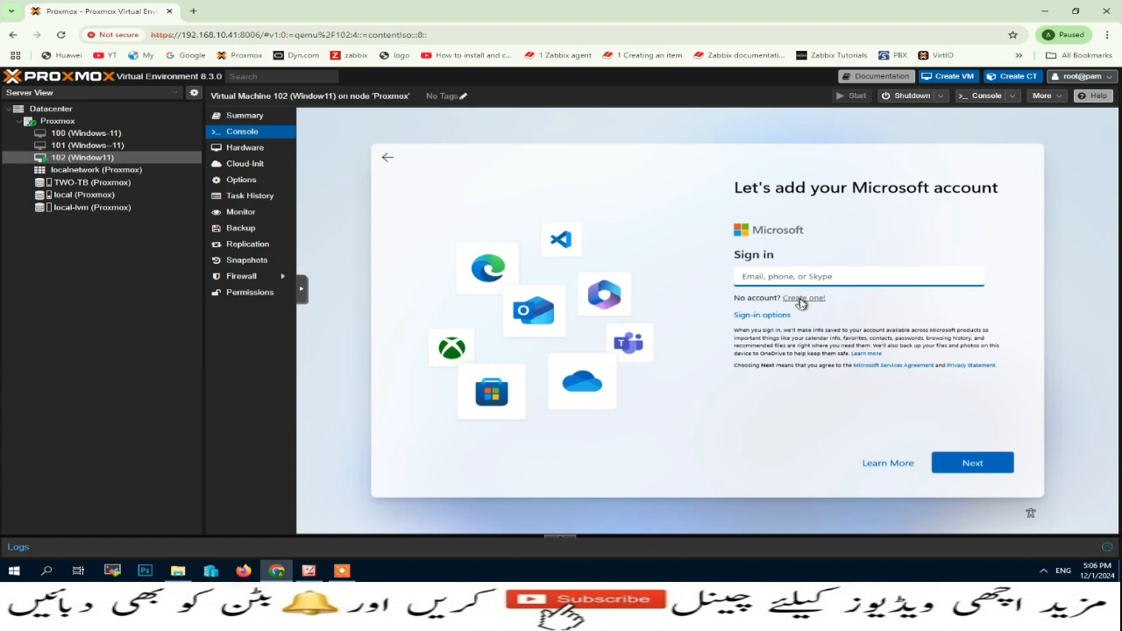
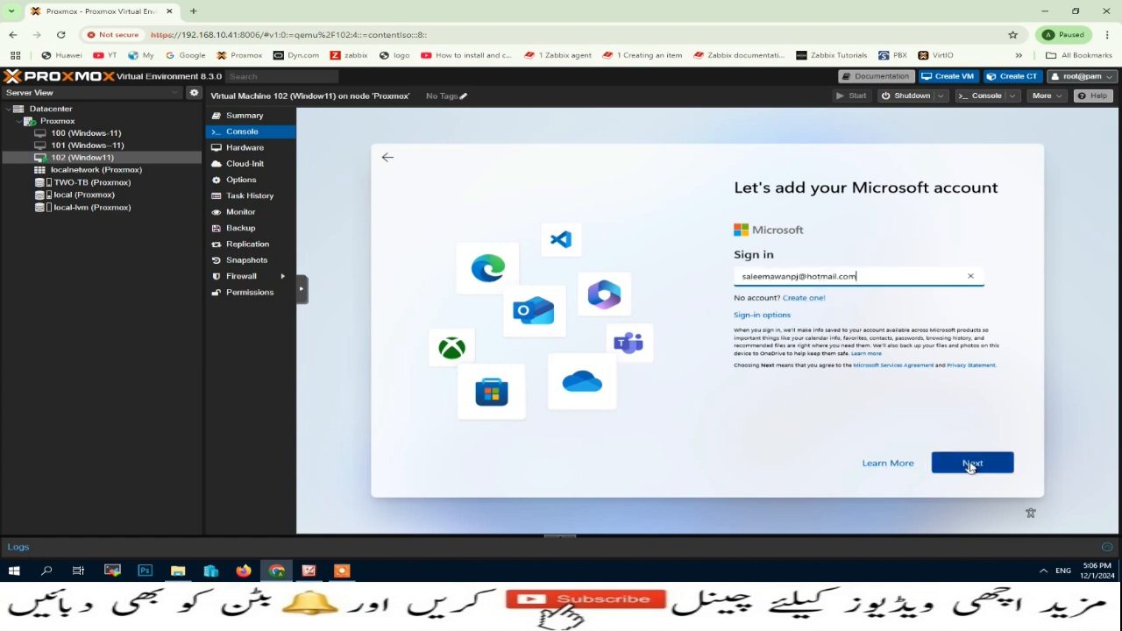
pyautogui.click(971, 465)
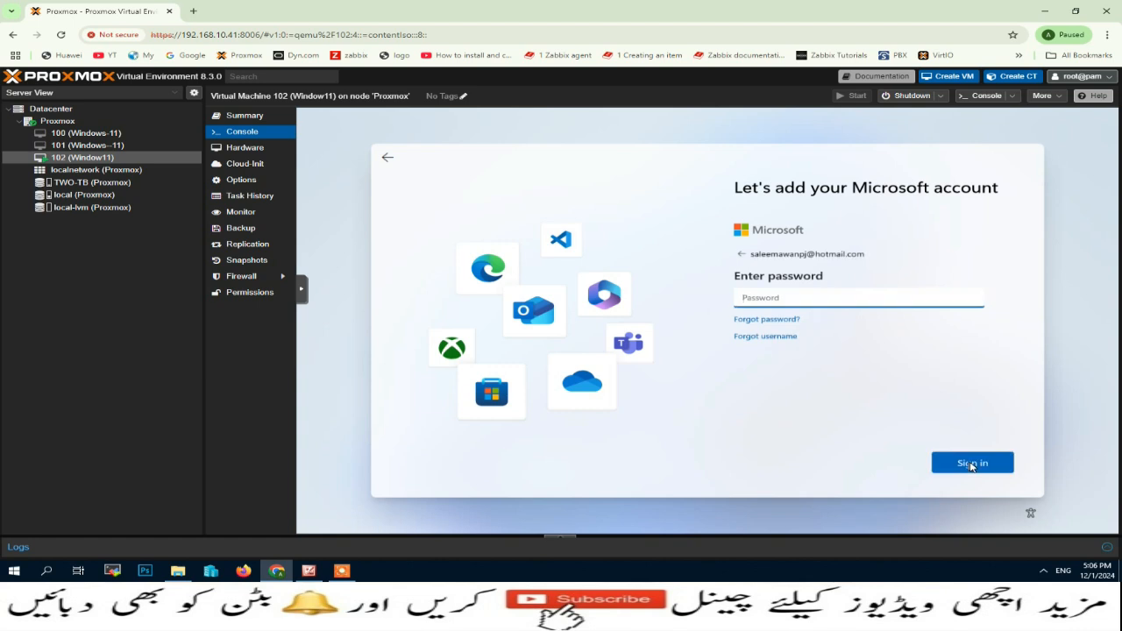
pyautogui.click(970, 464)
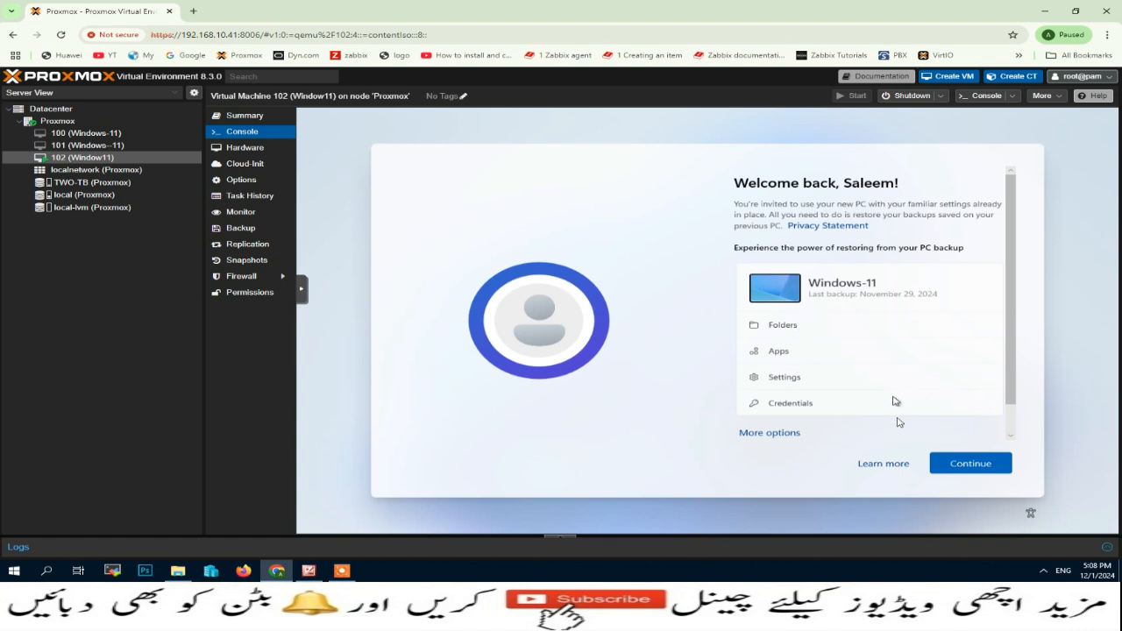
pyautogui.click(960, 463)
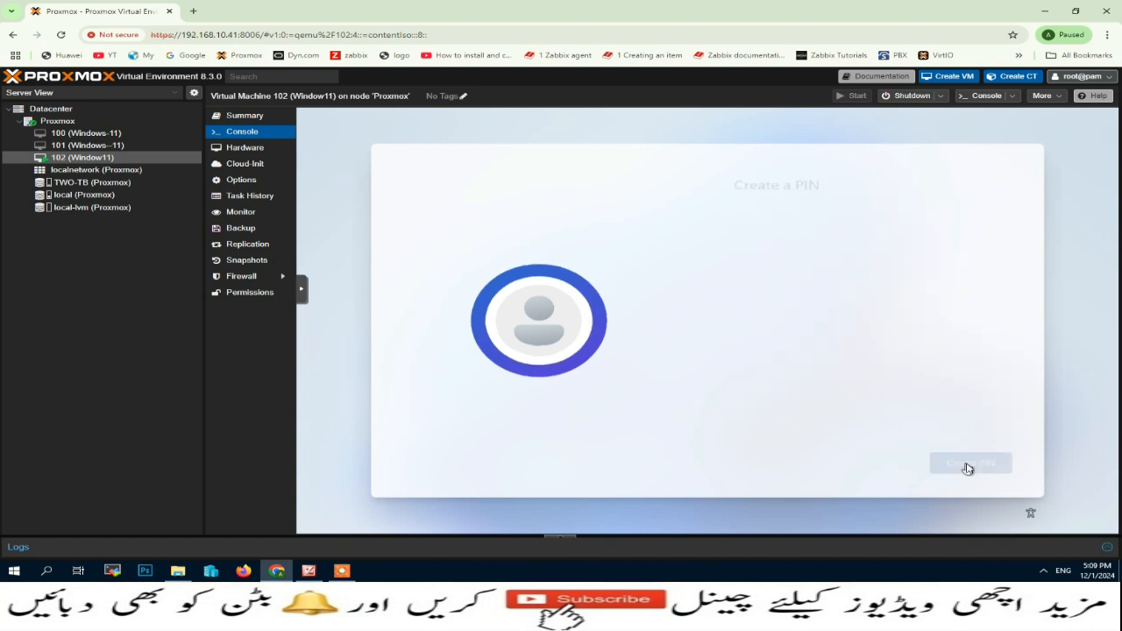
# Step: Set up a Windows Hello sign-in PIN, entering it in both PIN fields, and save it
pyautogui.click(973, 471)
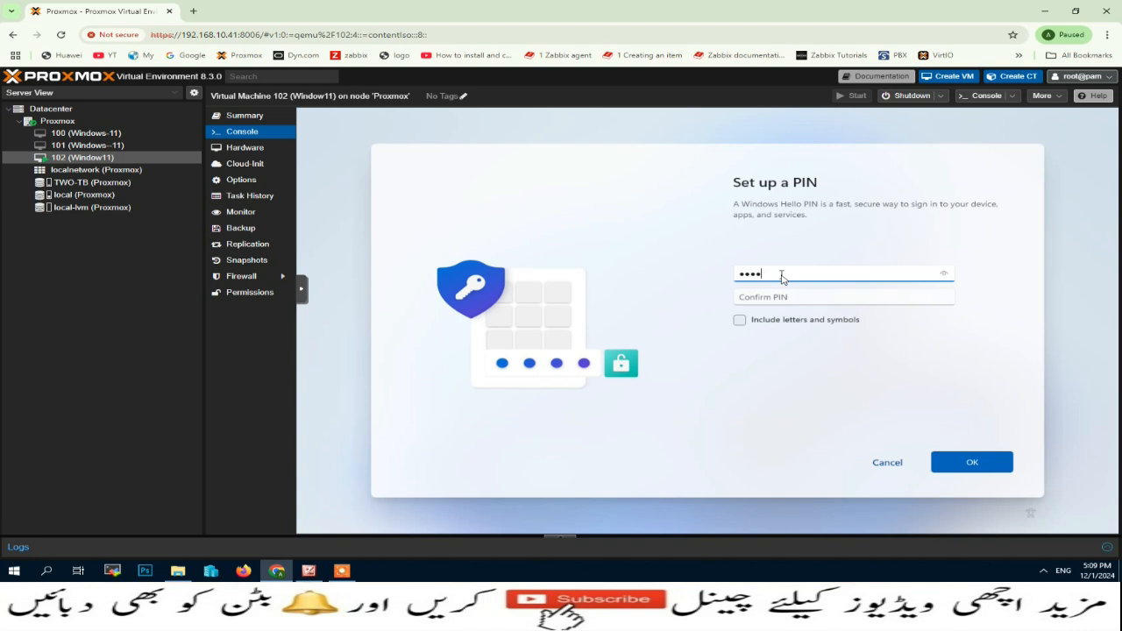
pyautogui.press('Tab')
pyautogui.write('1')
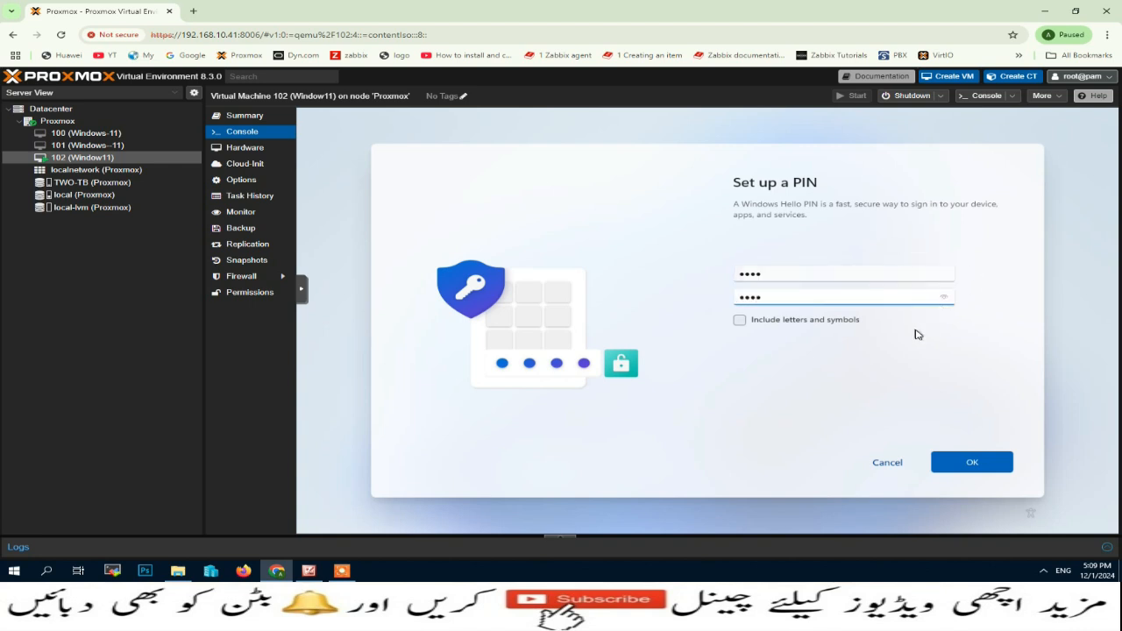
pyautogui.click(973, 463)
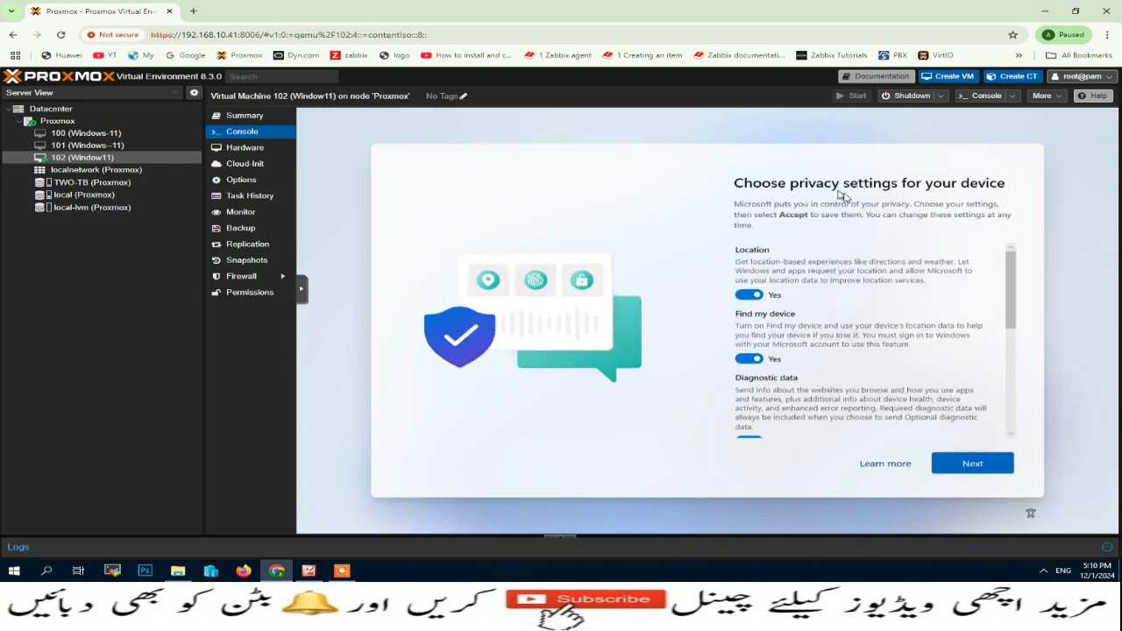
# Step: Turn off Location, Find my device, inking/typing, tailored experiences and advertising ID; diagnostic data to Required only
pyautogui.click(777, 296)
pyautogui.click(752, 358)
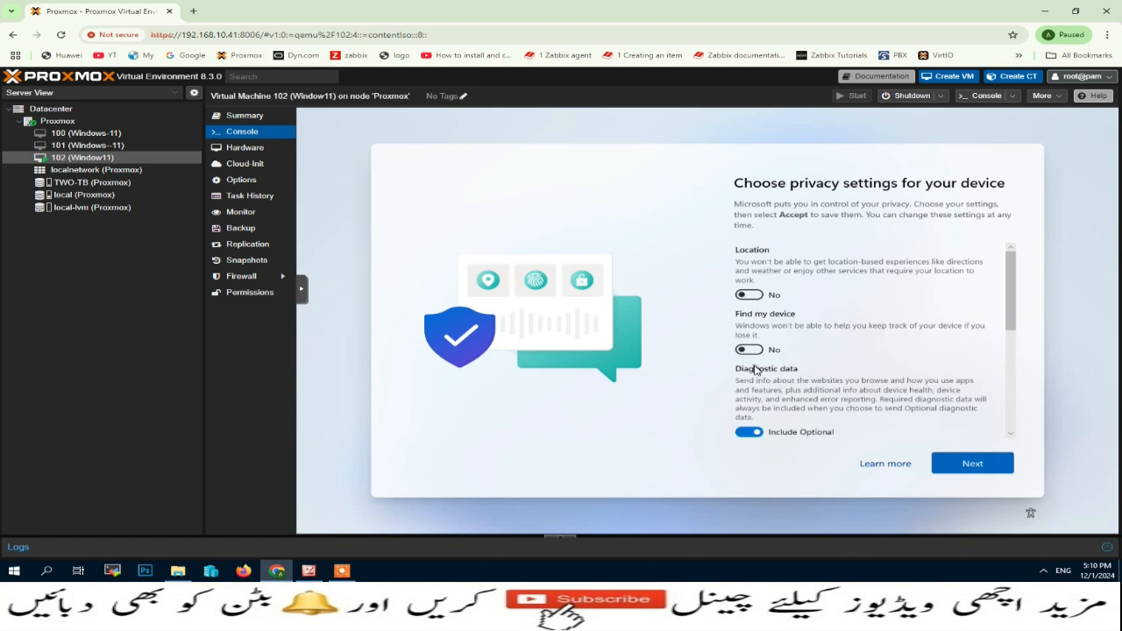
pyautogui.scroll(-1, 754, 370)
pyautogui.scroll(-1, 753, 370)
pyautogui.click(749, 343)
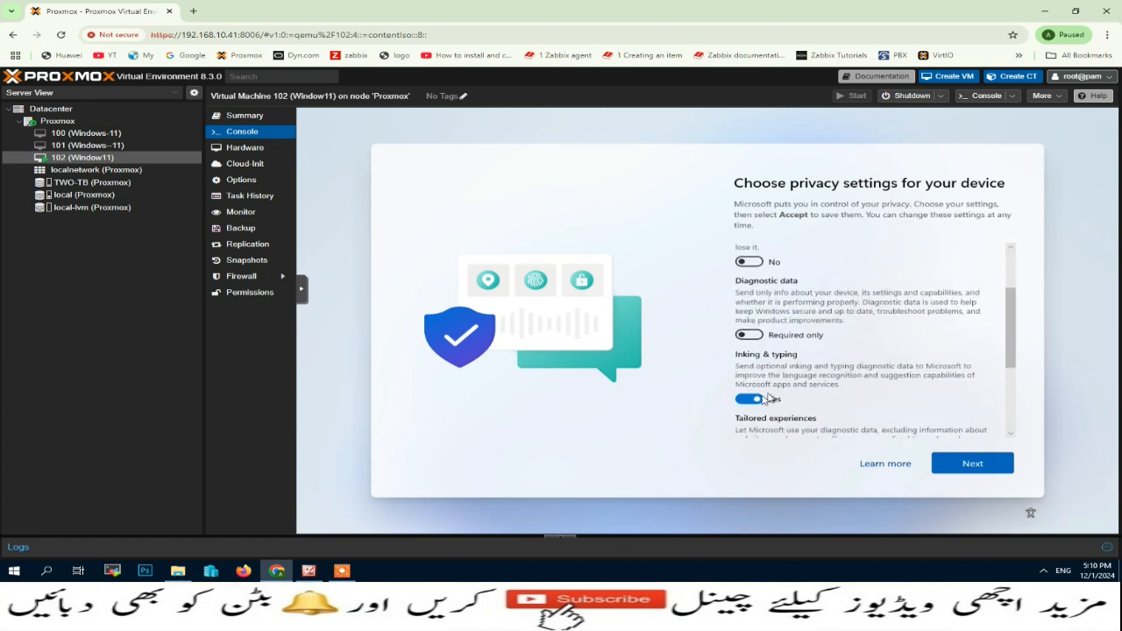
pyautogui.click(756, 398)
pyautogui.scroll(-1, 759, 400)
pyautogui.click(757, 400)
pyautogui.scroll(-1, 759, 403)
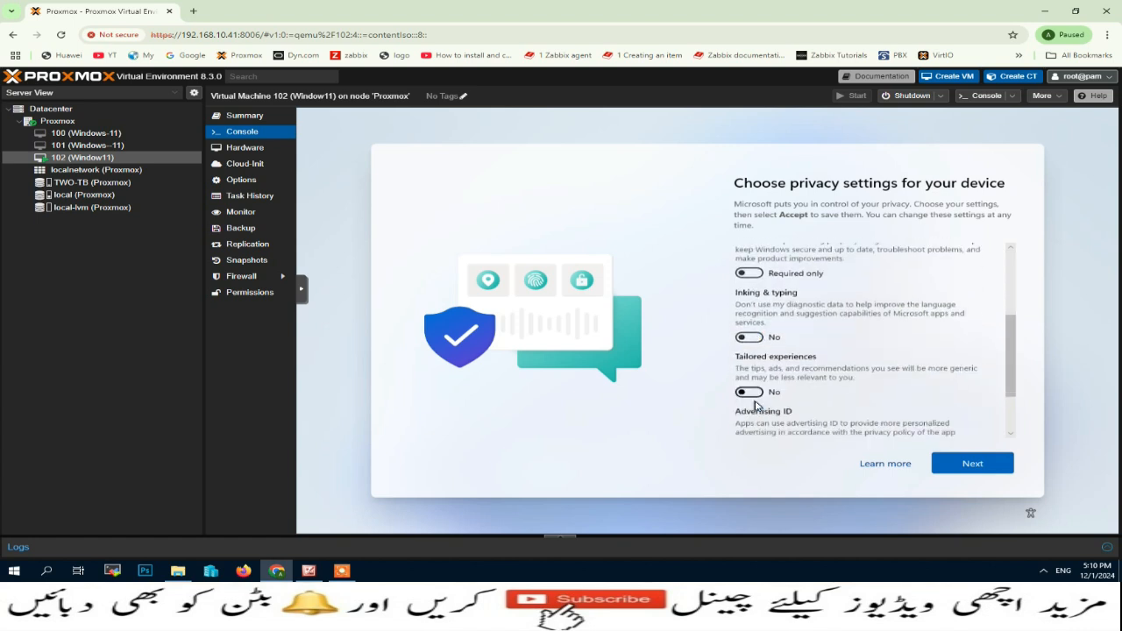
pyautogui.click(757, 402)
# Step: Accept the privacy settings and skip the experience customization page
pyautogui.click(984, 467)
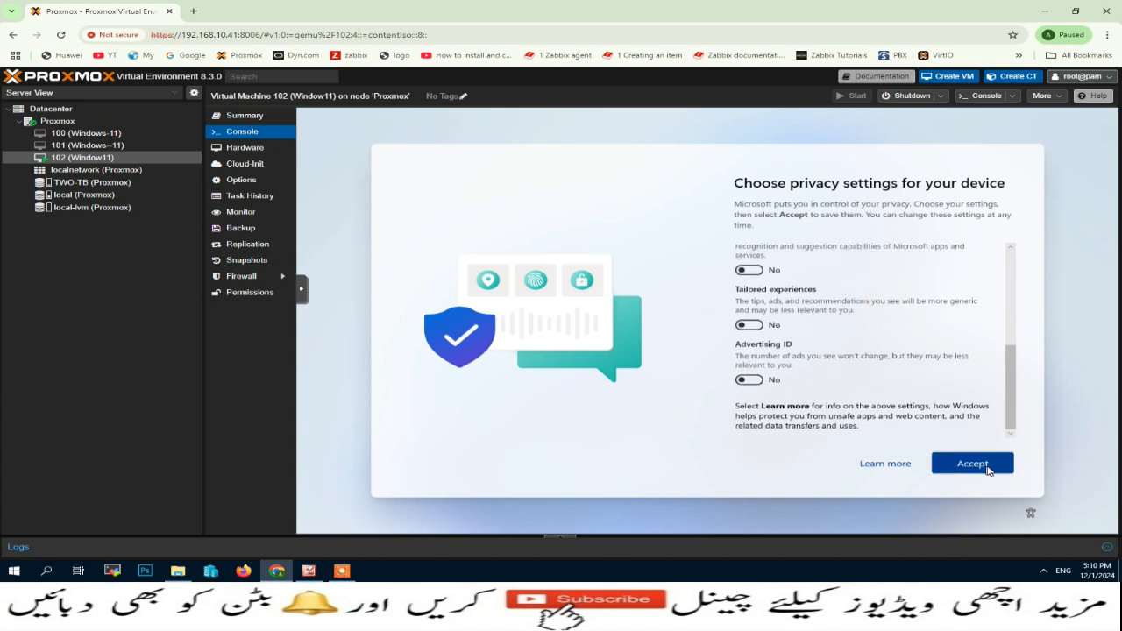
pyautogui.click(984, 467)
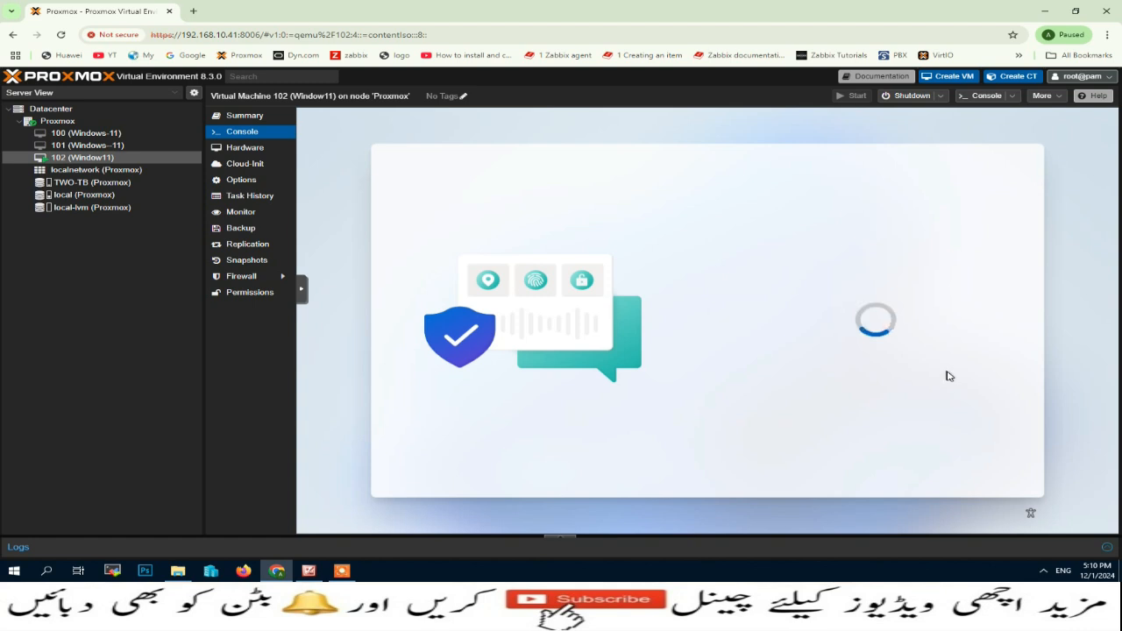
pyautogui.click(885, 467)
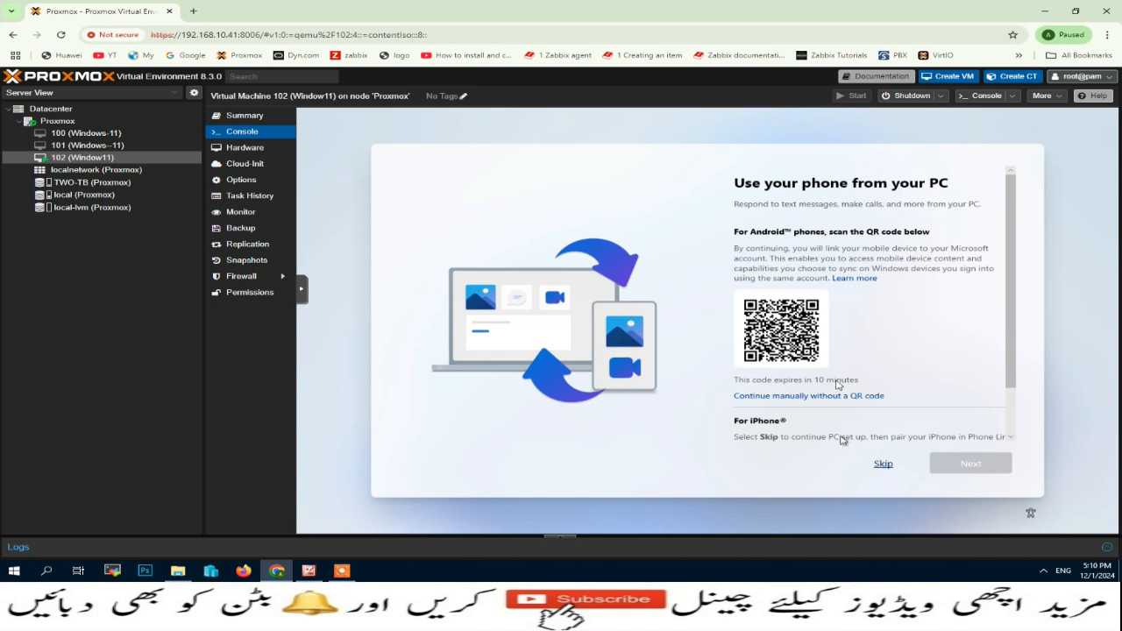
# Step: Skip the phone-linking and setup pages and answer the Edge browsing data prompt
pyautogui.click(883, 466)
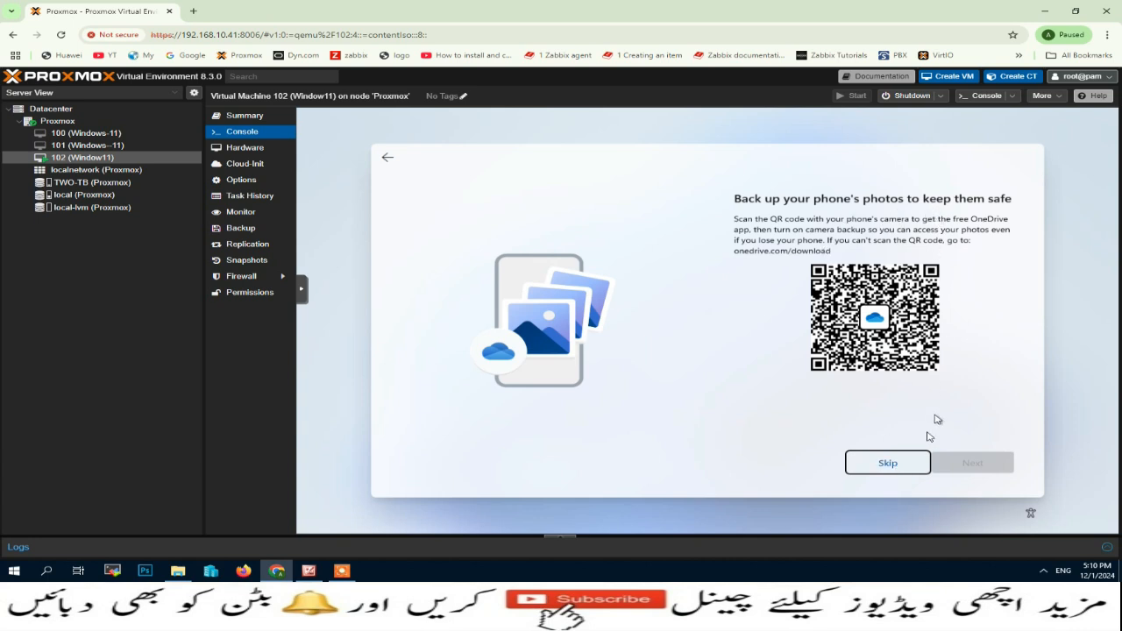
pyautogui.click(887, 471)
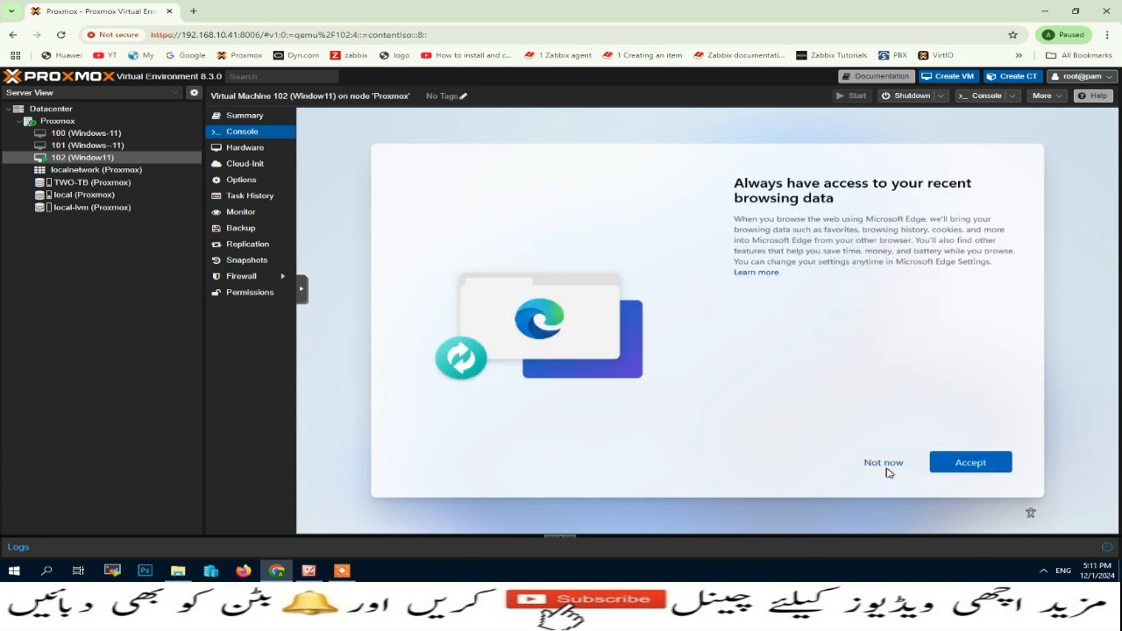
pyautogui.click(987, 471)
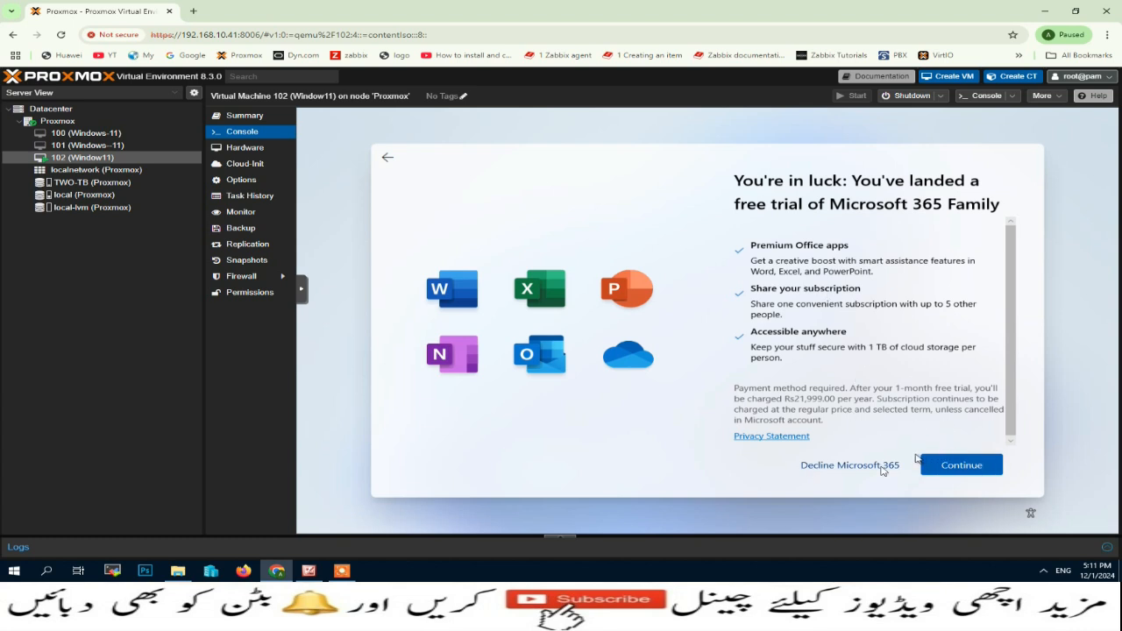
# Step: Decline the Microsoft 365 Family trial and Basic storage offers and continue past the page
pyautogui.click(834, 471)
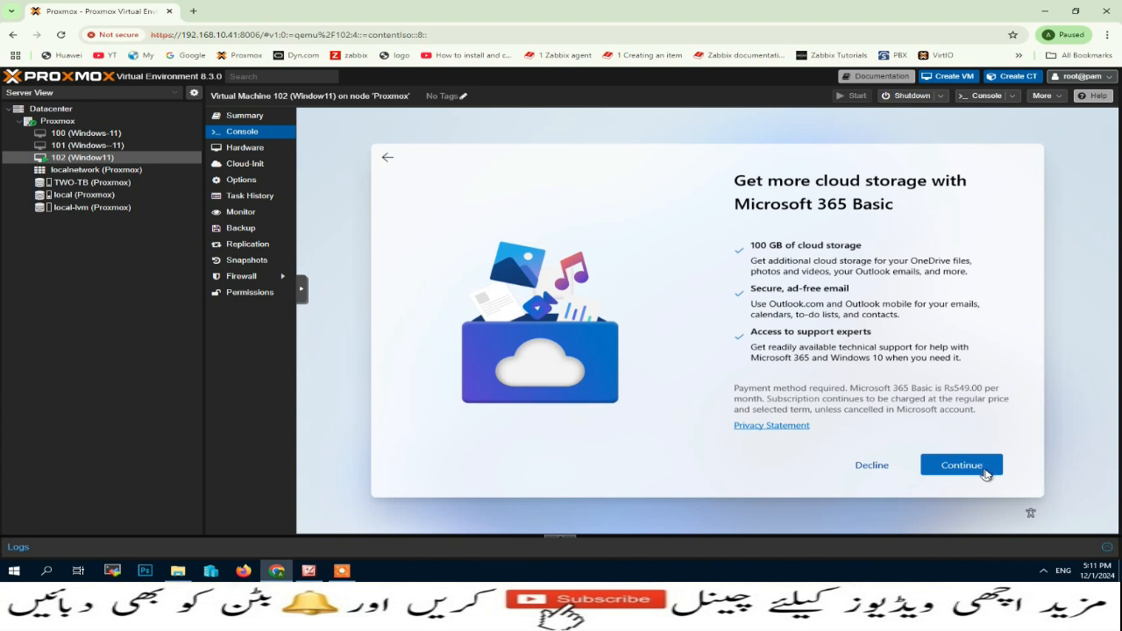
pyautogui.click(865, 466)
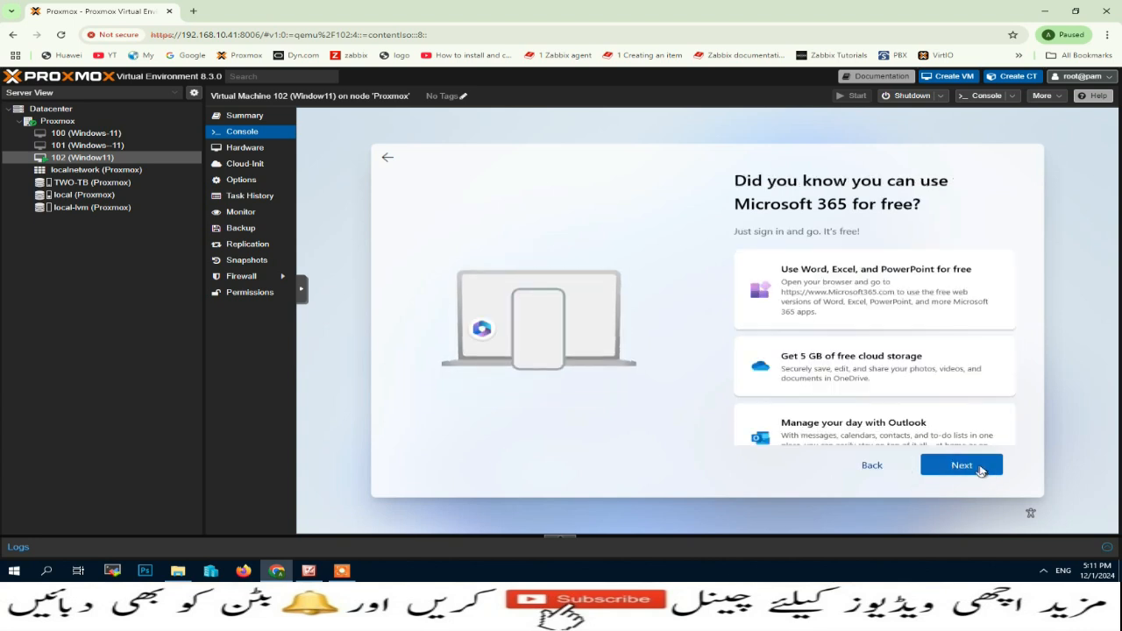
pyautogui.click(962, 465)
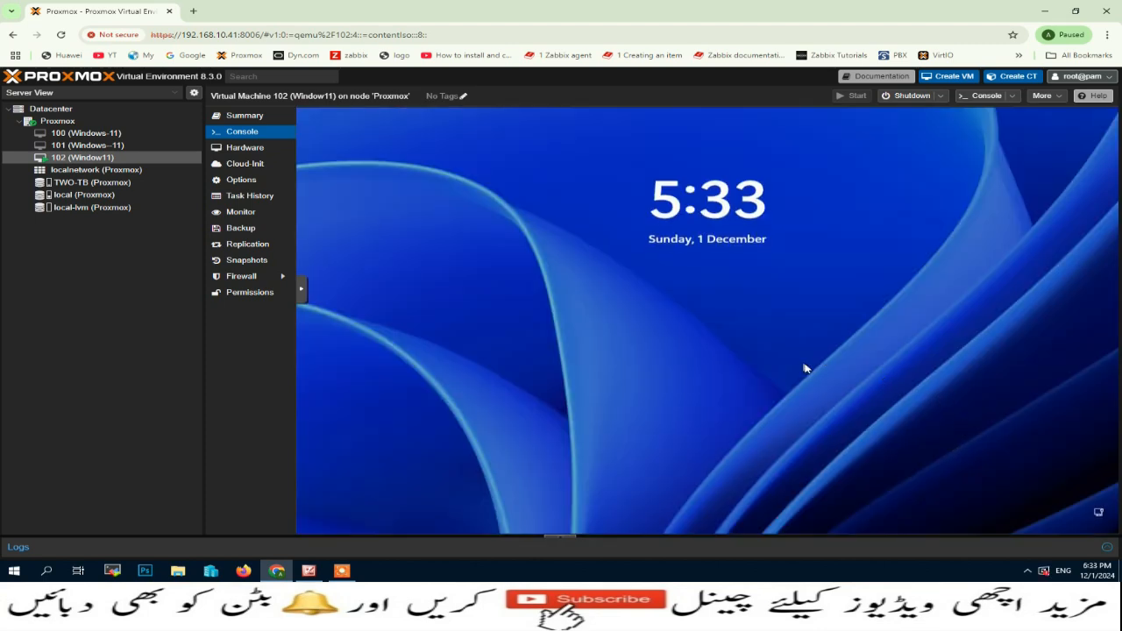
# Step: Dismiss the lock screen after the update and sign in to Windows with the PIN
pyautogui.click(806, 370)
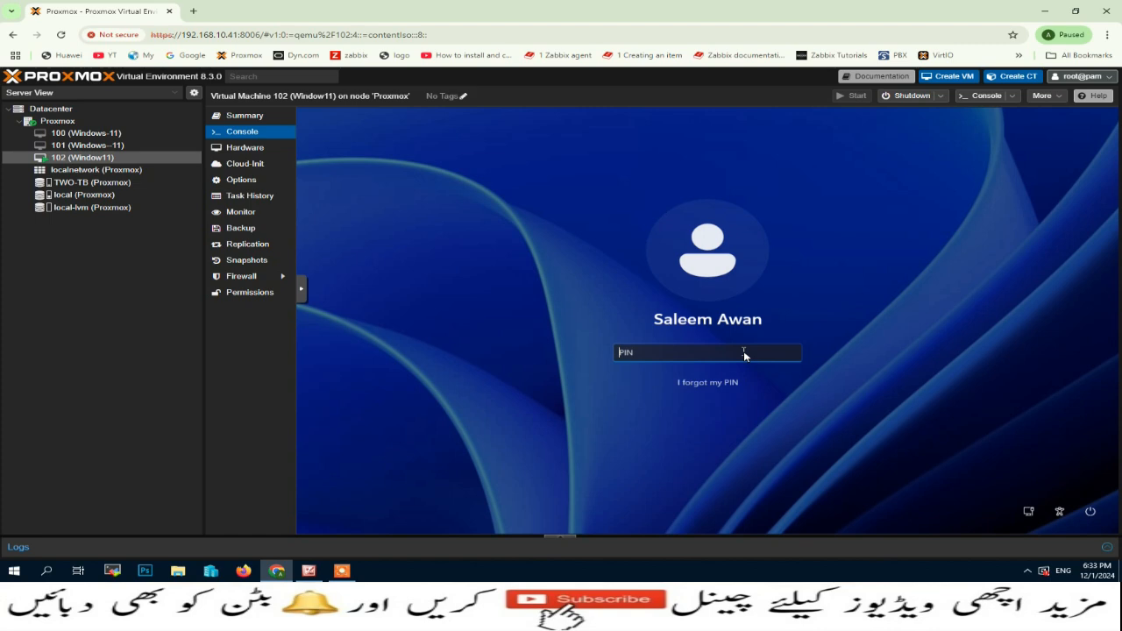
pyautogui.write('••••')
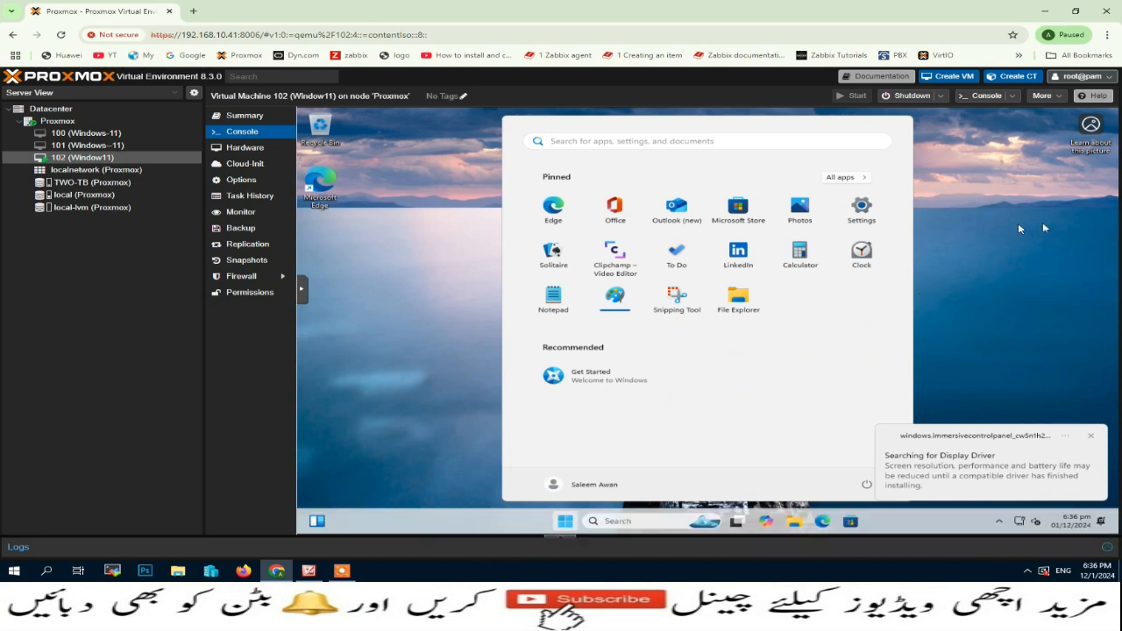
# Step: Set the VM desktop to Small icons with Auto arrange icons turned on
pyautogui.click(1018, 224)
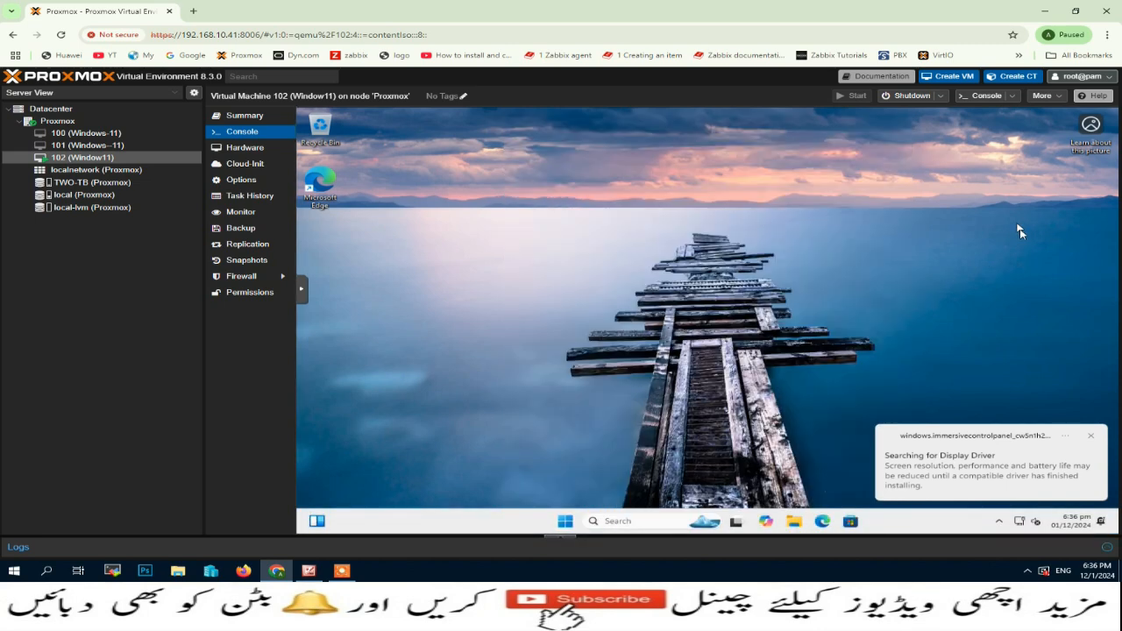
pyautogui.click(1091, 438)
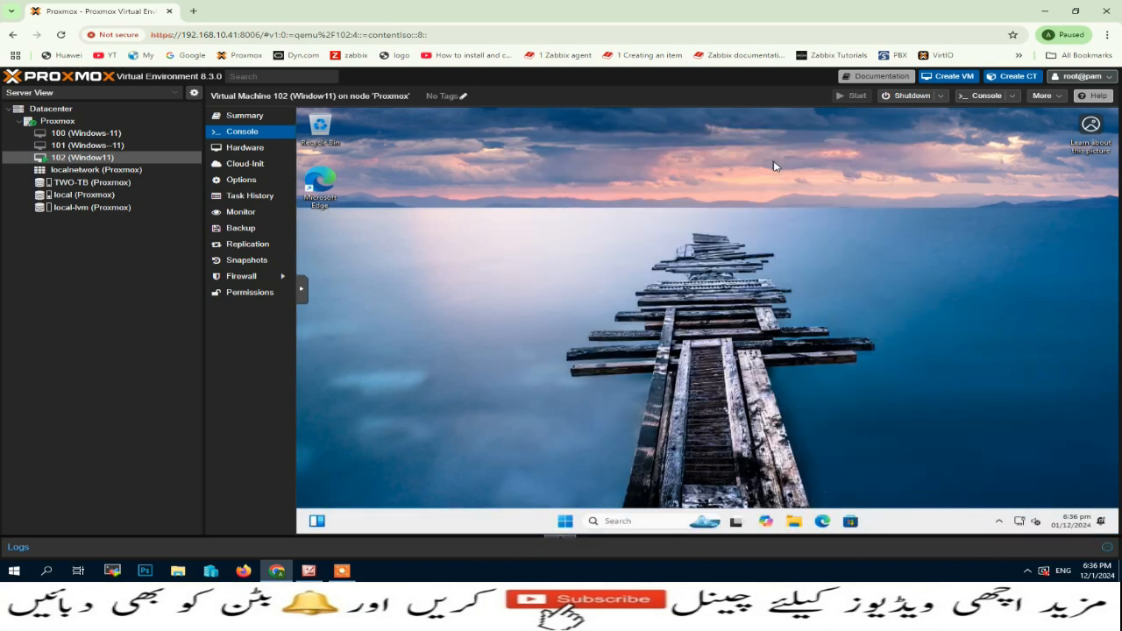
pyautogui.rightClick(757, 225)
pyautogui.moveTo(793, 223)
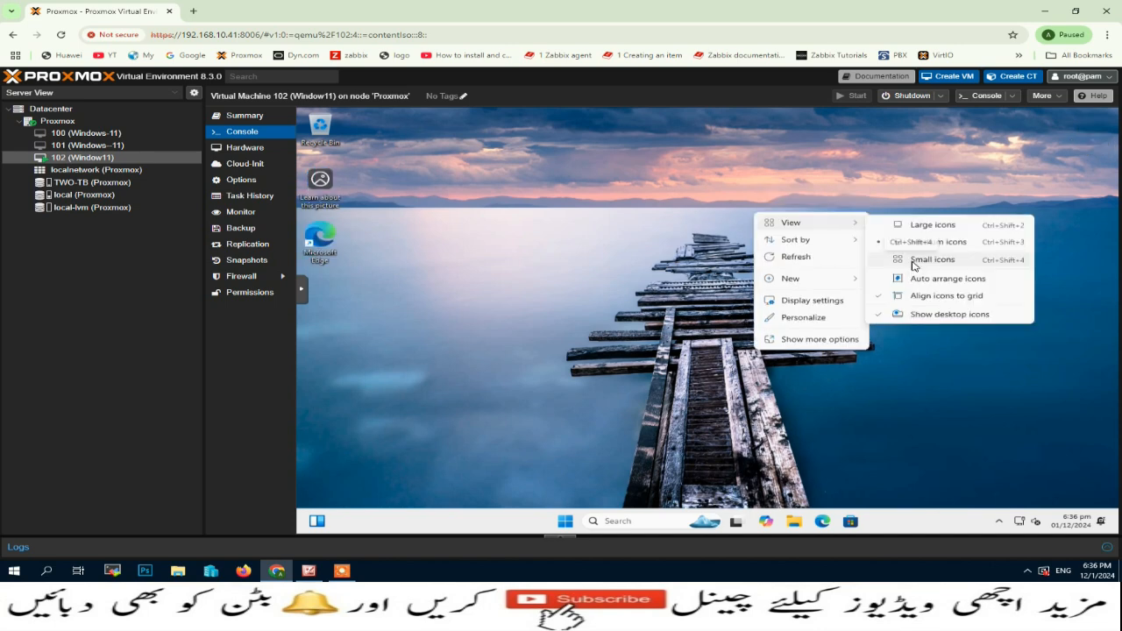
pyautogui.click(914, 263)
pyautogui.rightClick(699, 216)
pyautogui.click(947, 277)
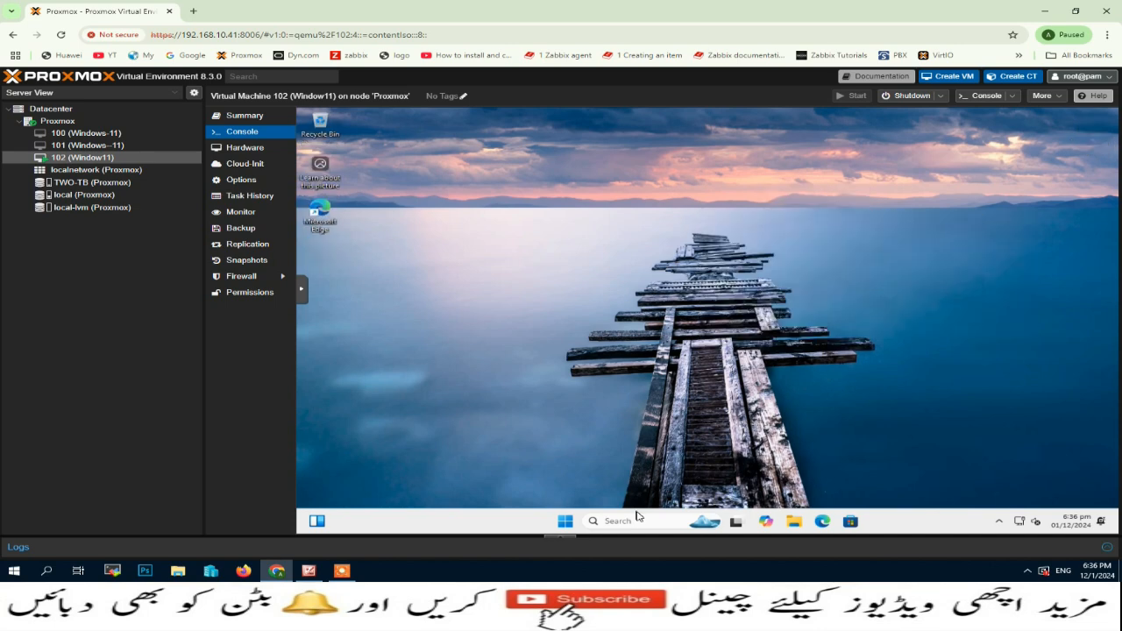
# Step: Set User Account Control to Never notify via a 'uac' search and approve the change
pyautogui.click(638, 517)
pyautogui.write('uac')
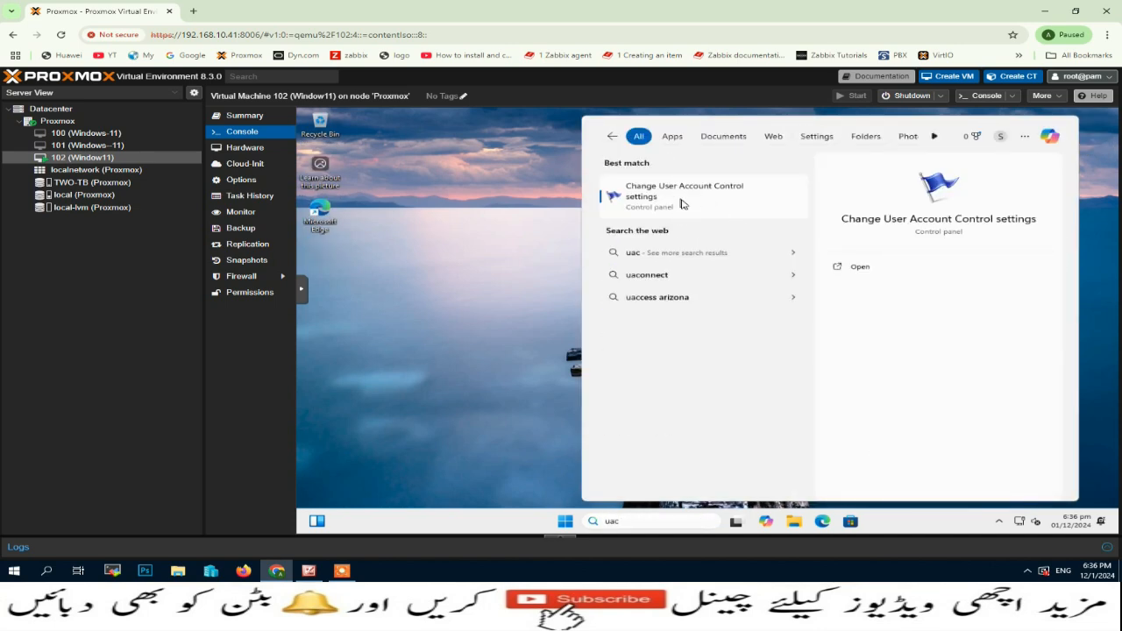
pyautogui.click(682, 203)
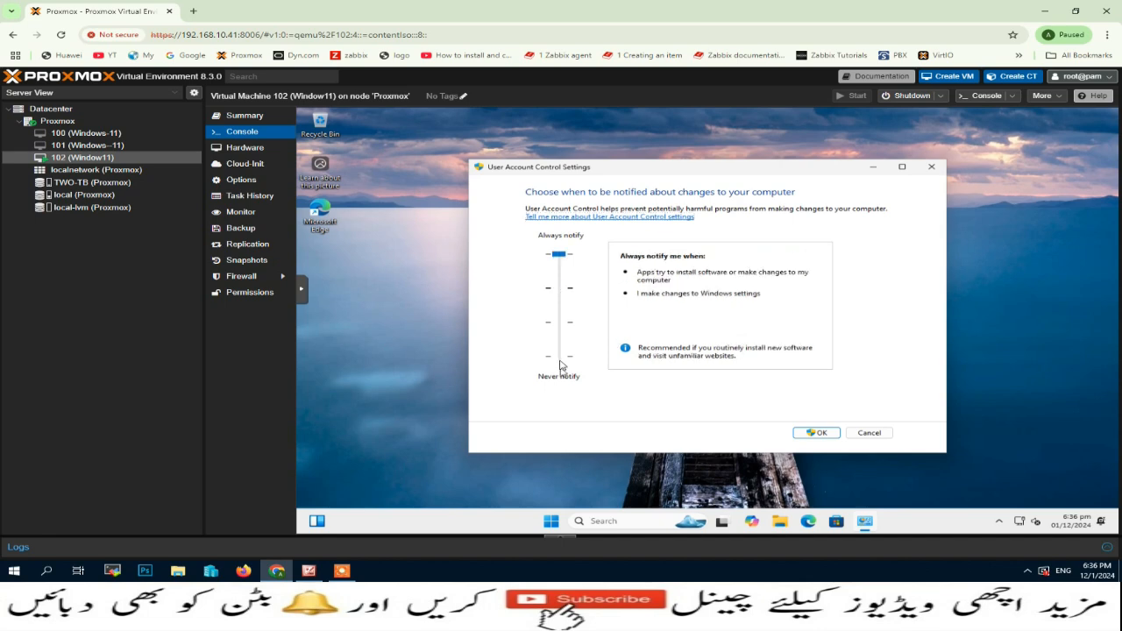
pyautogui.click(559, 365)
pyautogui.click(814, 432)
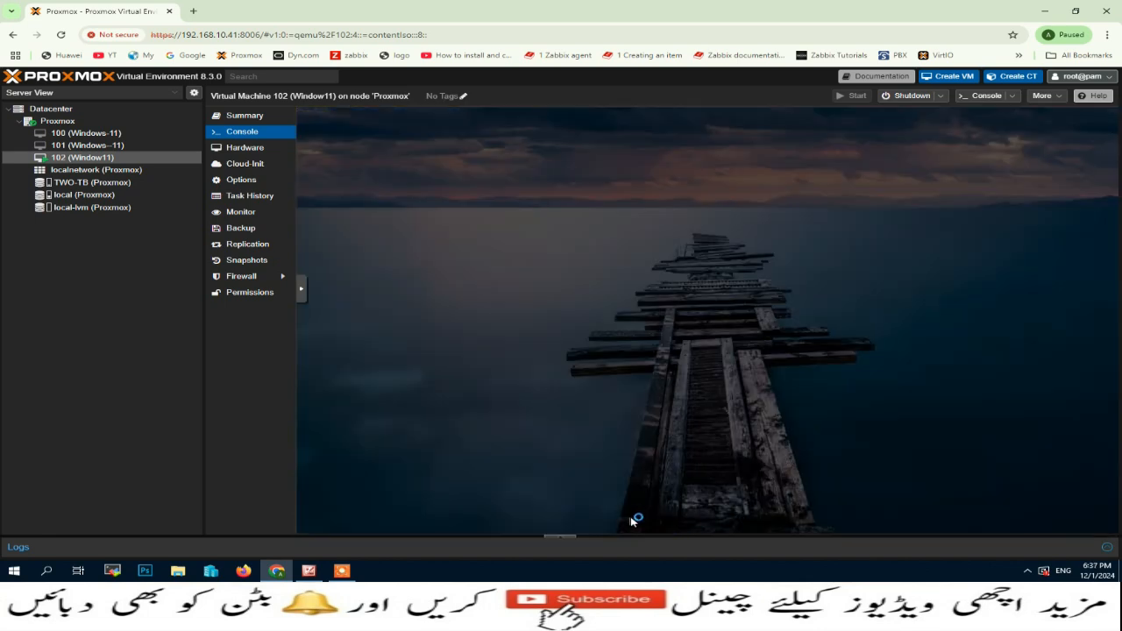
pyautogui.click(646, 400)
pyautogui.click(566, 521)
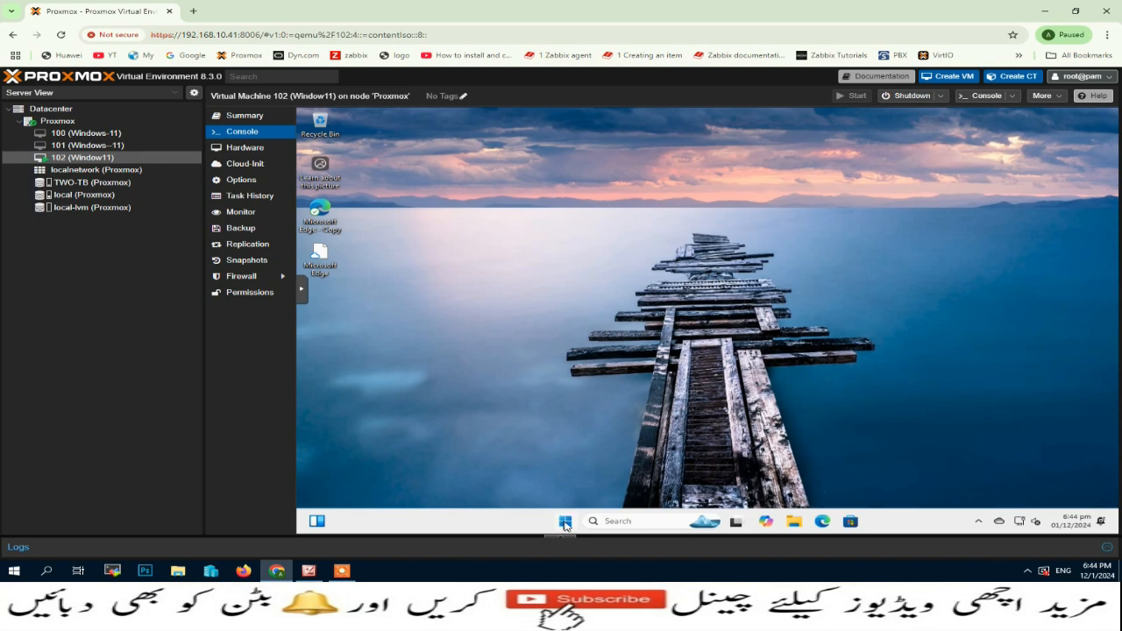
pyautogui.click(565, 522)
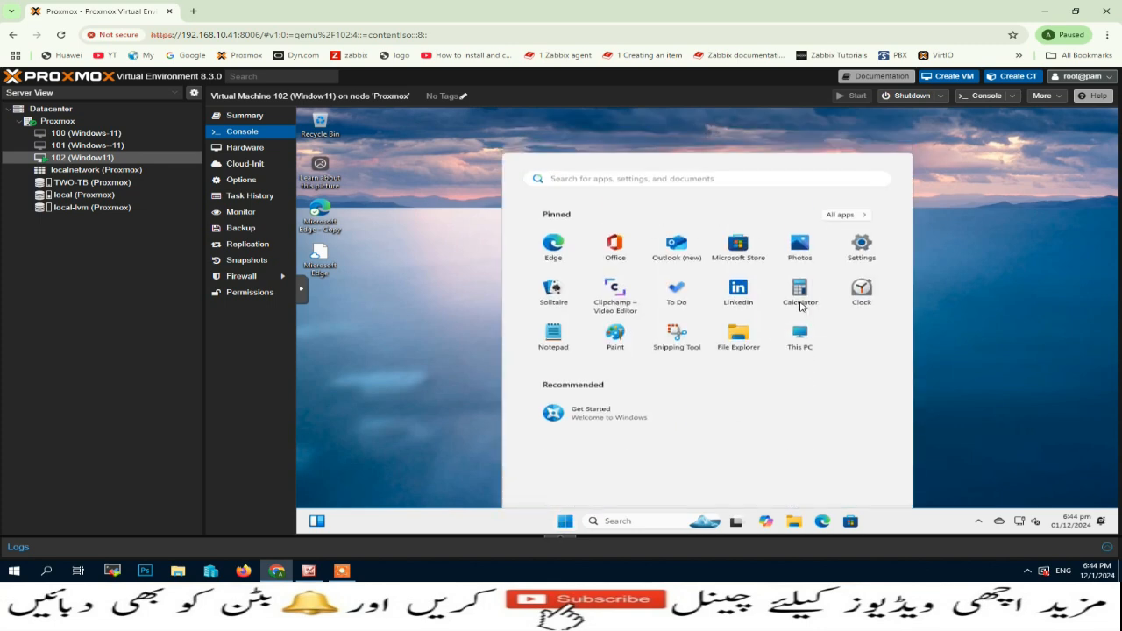
# Step: View the drives in This PC, then open Device Manager through a 'device' search
pyautogui.click(800, 335)
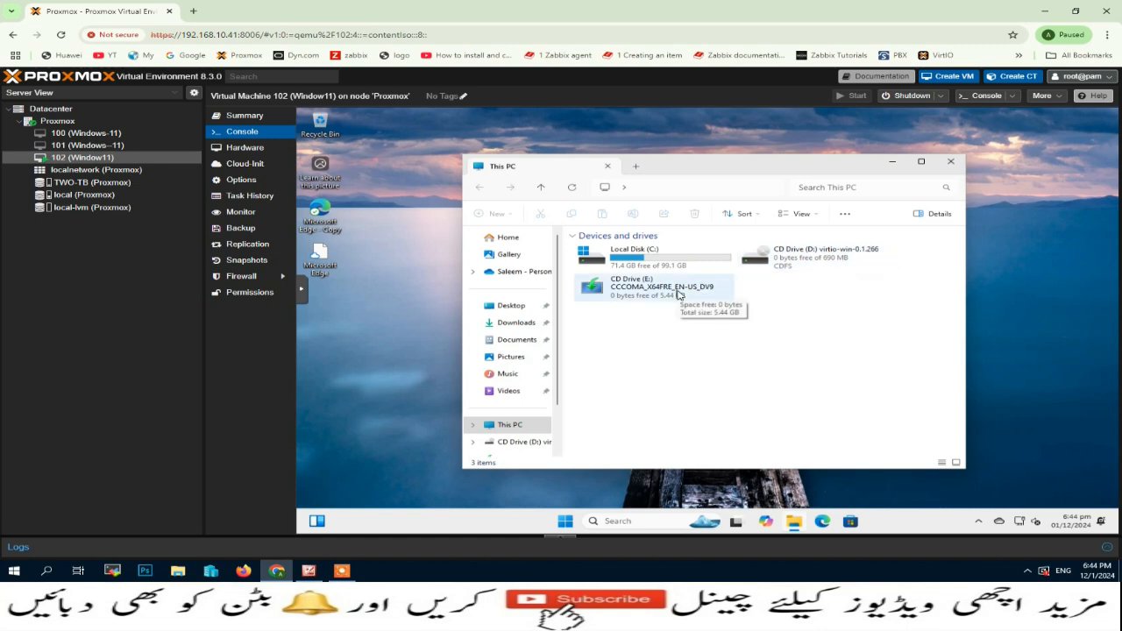
pyautogui.click(636, 527)
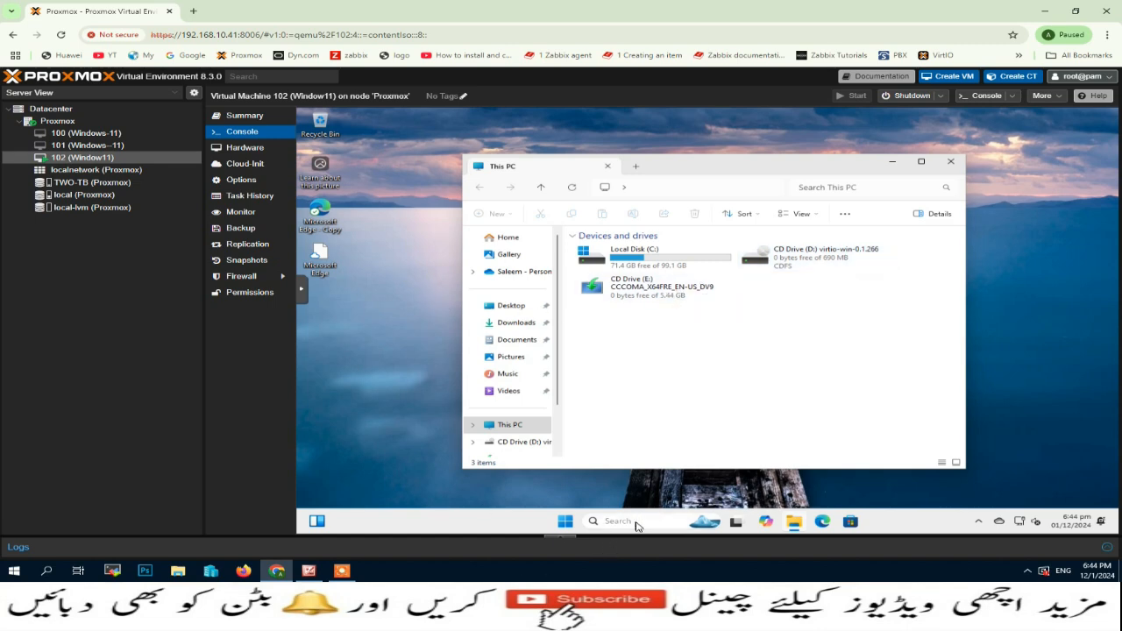
pyautogui.write('device')
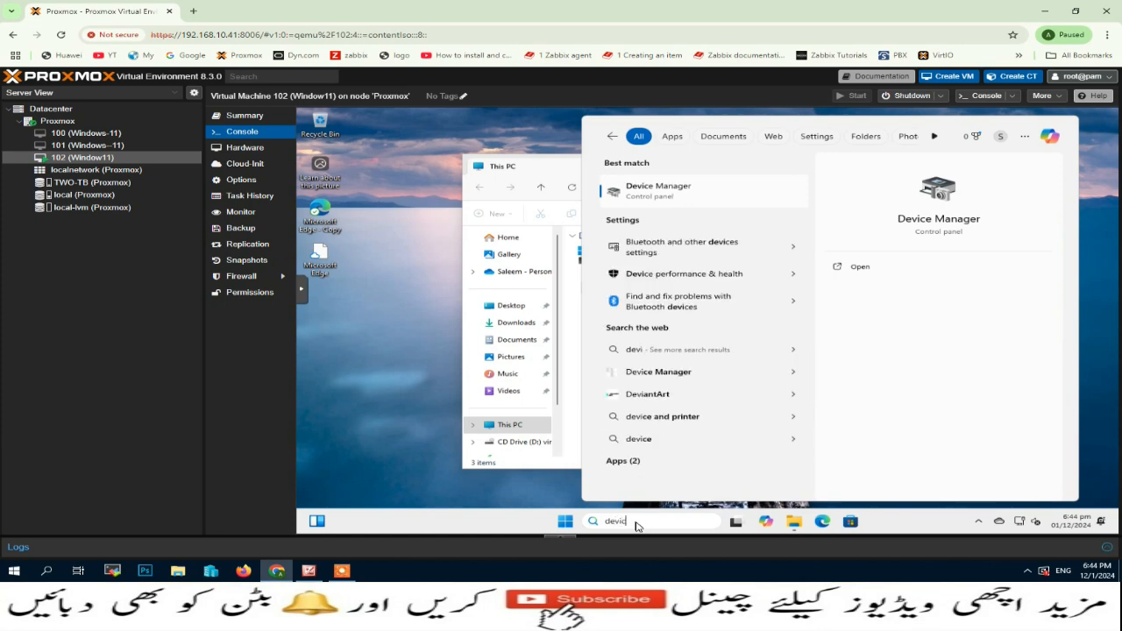
pyautogui.click(666, 187)
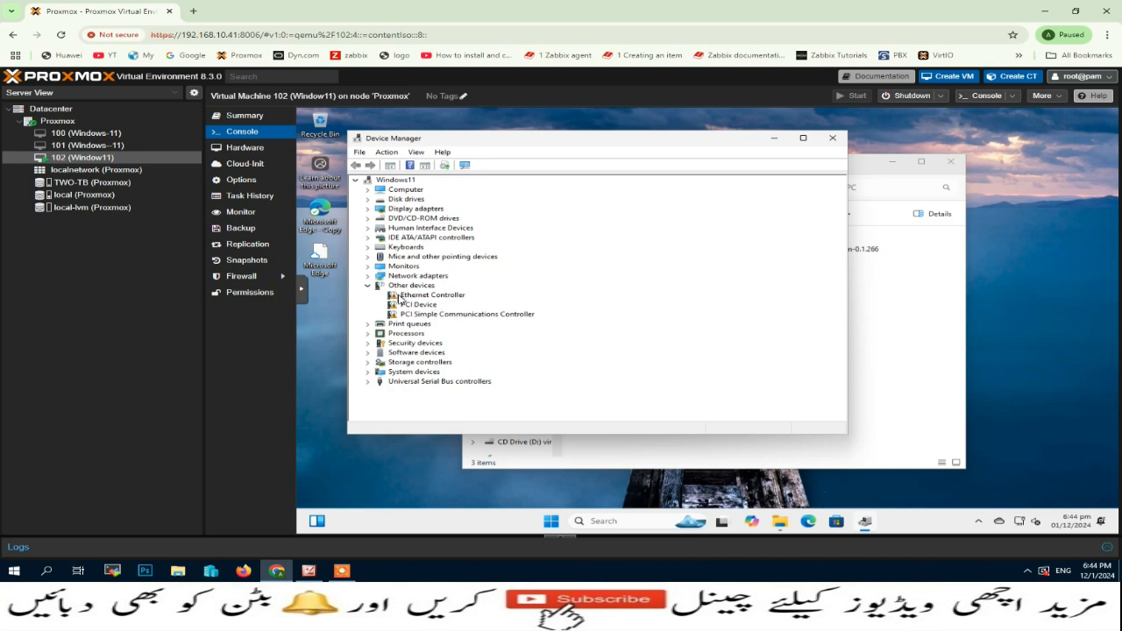
# Step: Update the Ethernet Controller driver from CD Drive (D:) virtio-win, installing the Red Hat VirtIO Ethernet Adapter
pyautogui.rightClick(442, 296)
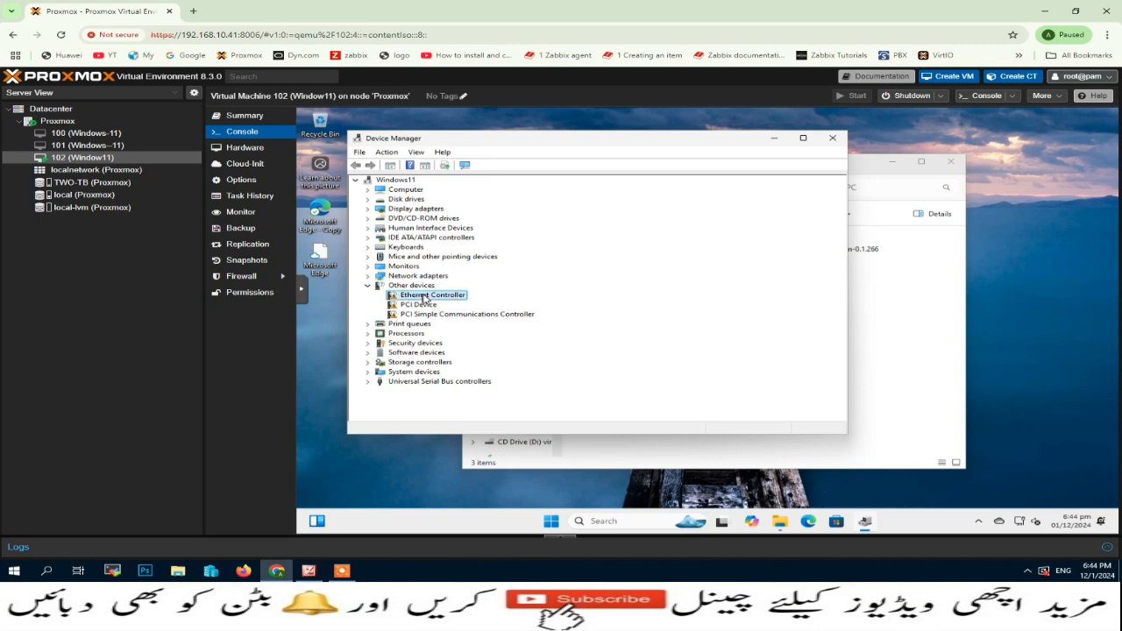
pyautogui.click(487, 302)
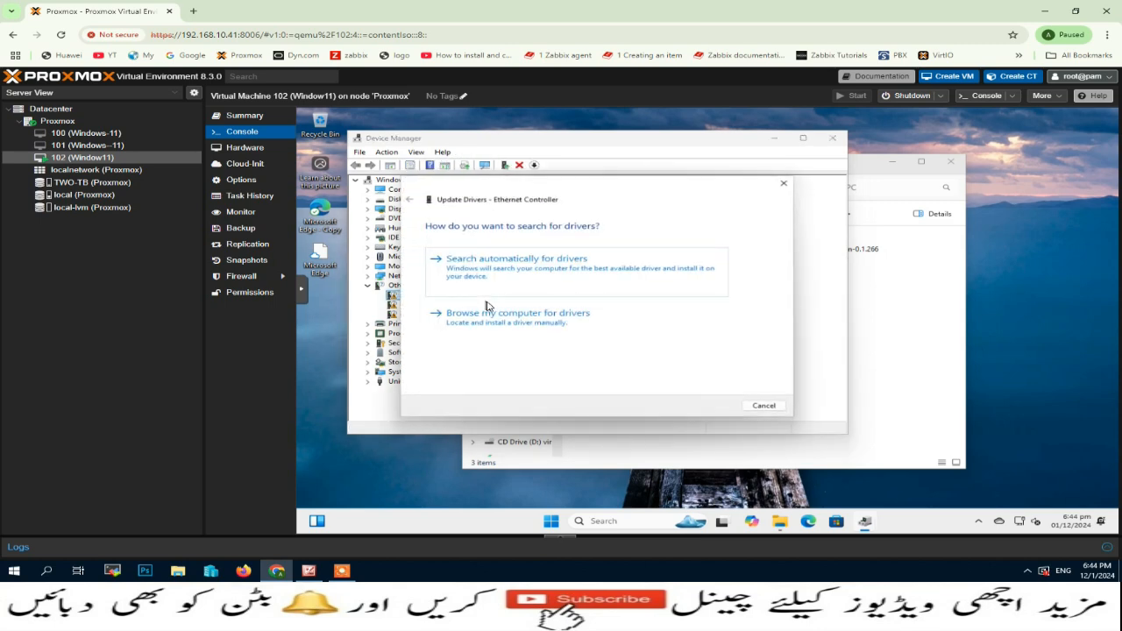
pyautogui.click(555, 322)
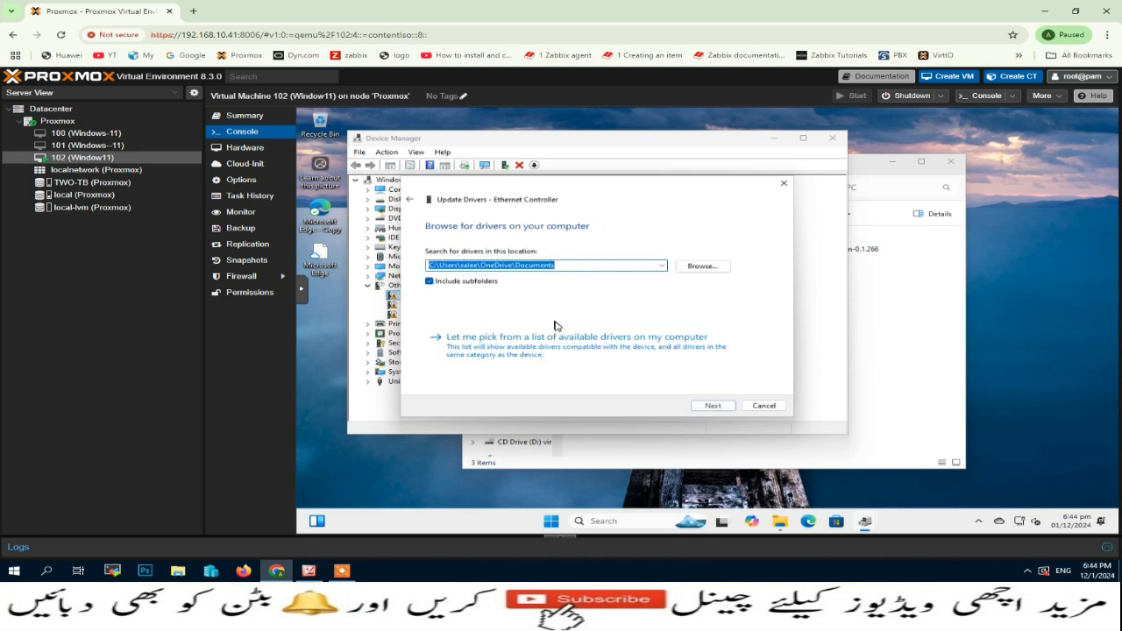
pyautogui.click(704, 268)
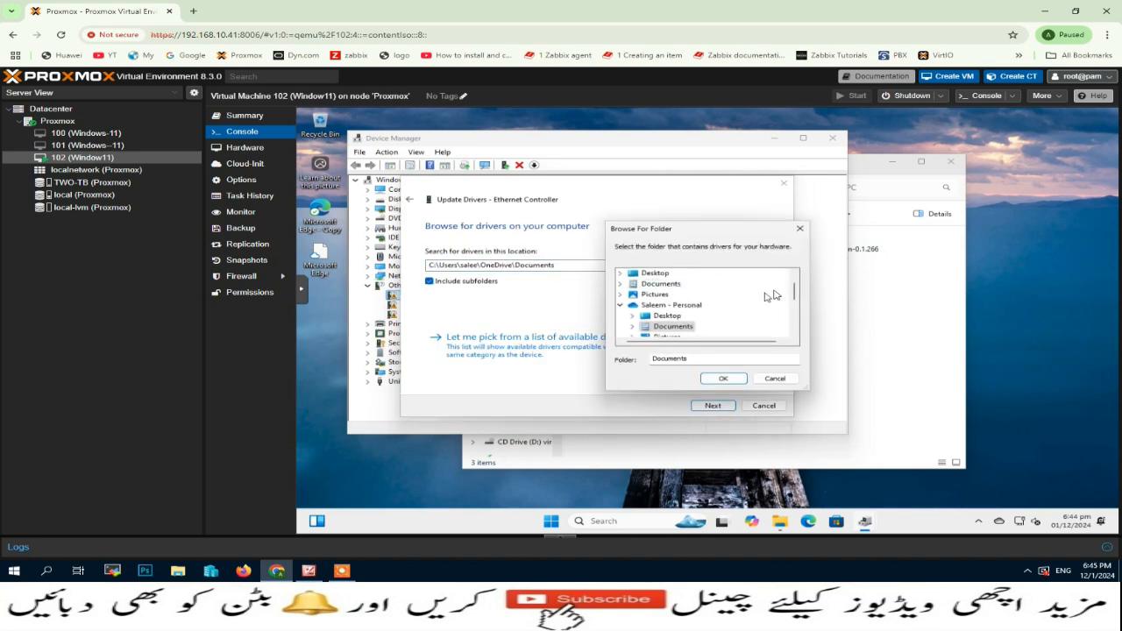
pyautogui.moveTo(794, 289); pyautogui.dragTo(797, 323)
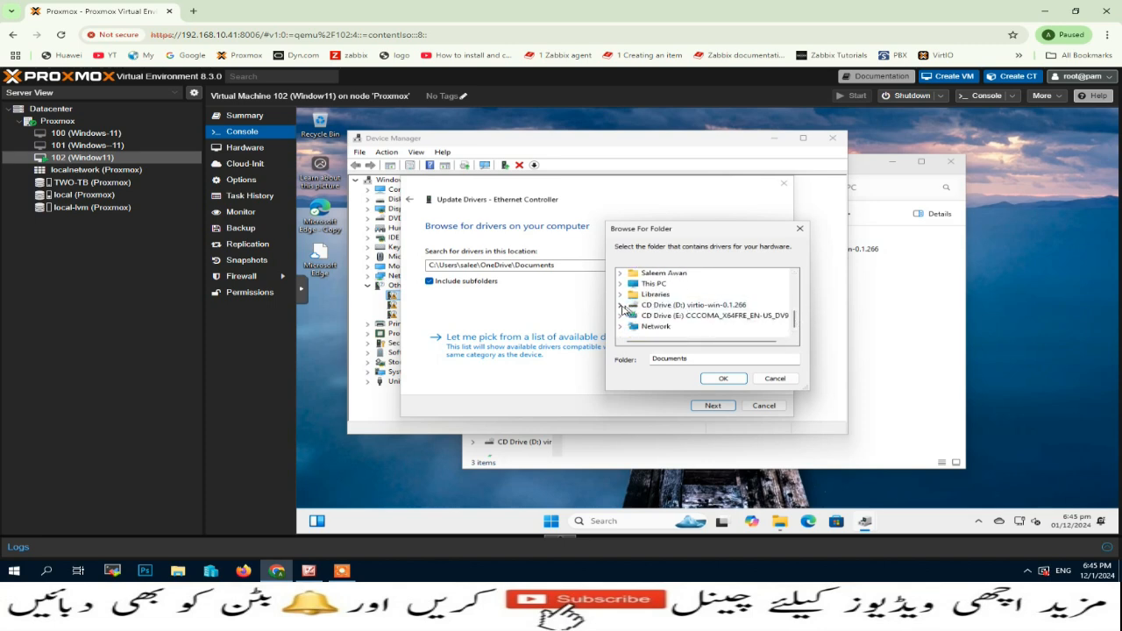
pyautogui.doubleClick(683, 307)
pyautogui.click(692, 274)
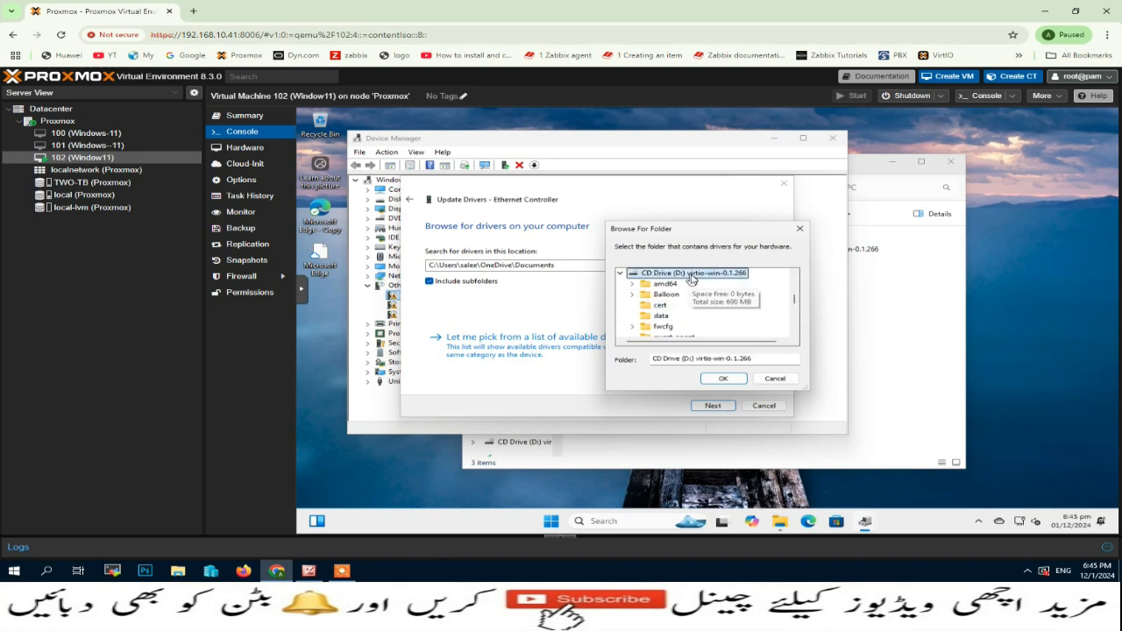
pyautogui.click(723, 380)
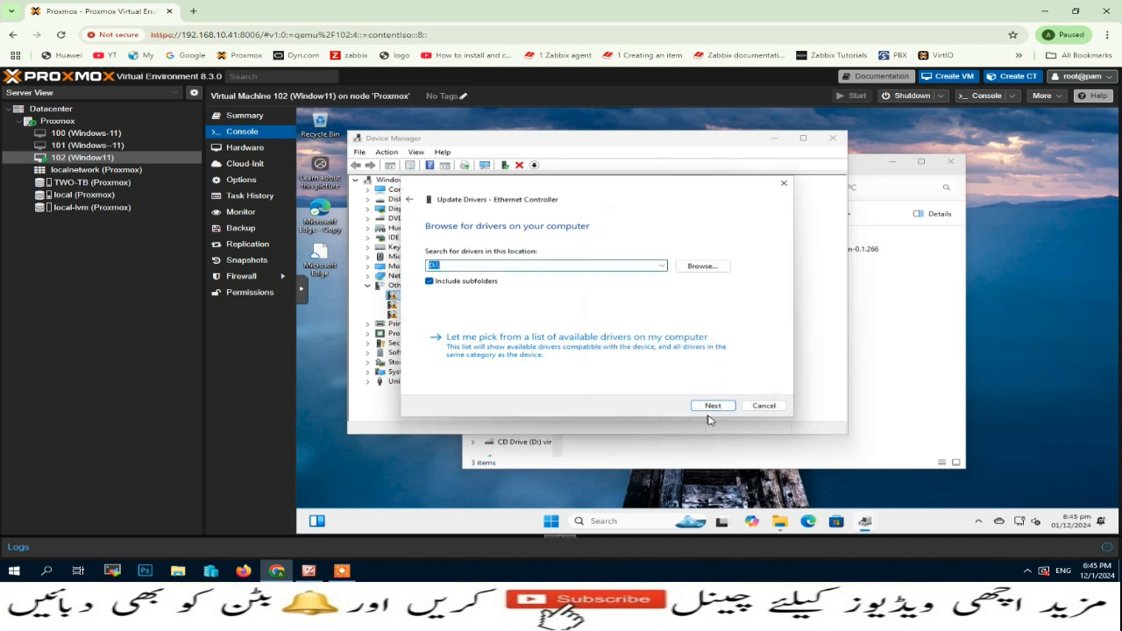
pyautogui.click(711, 407)
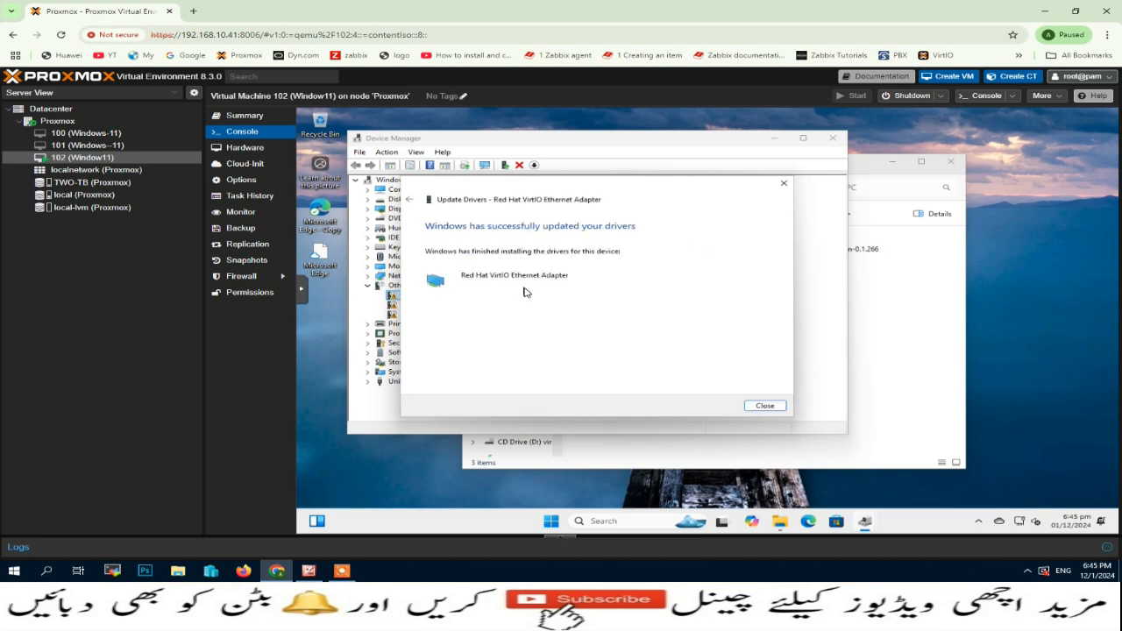
pyautogui.click(765, 408)
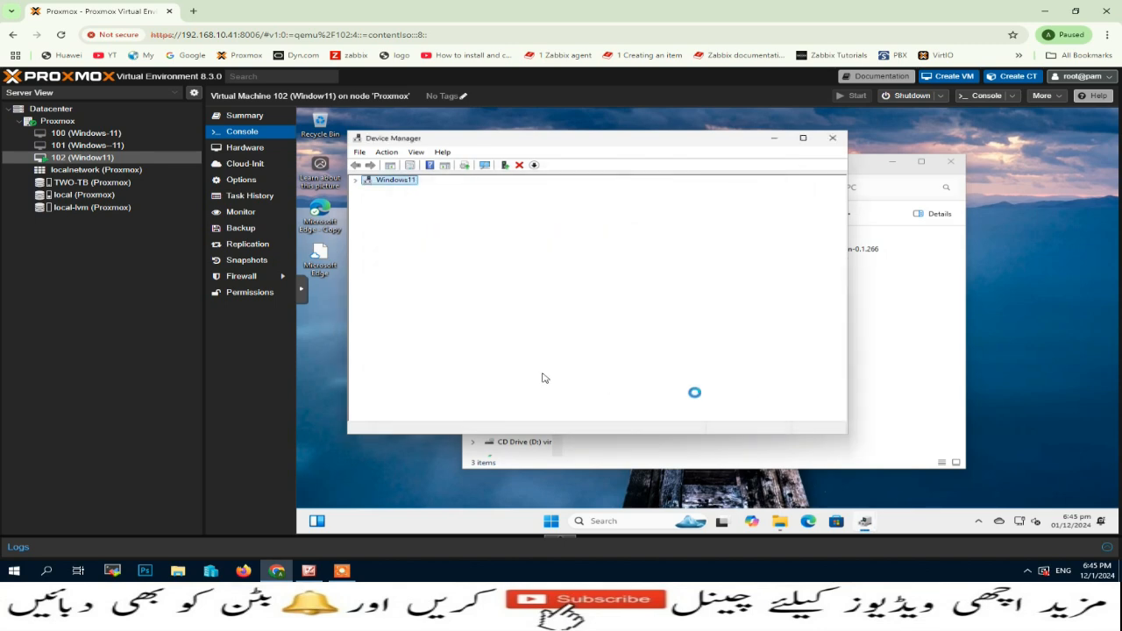
# Step: Install the VirtIO Balloon driver for the unknown PCI Device from the D:\ virtio disc
pyautogui.scroll(-2, 452, 355)
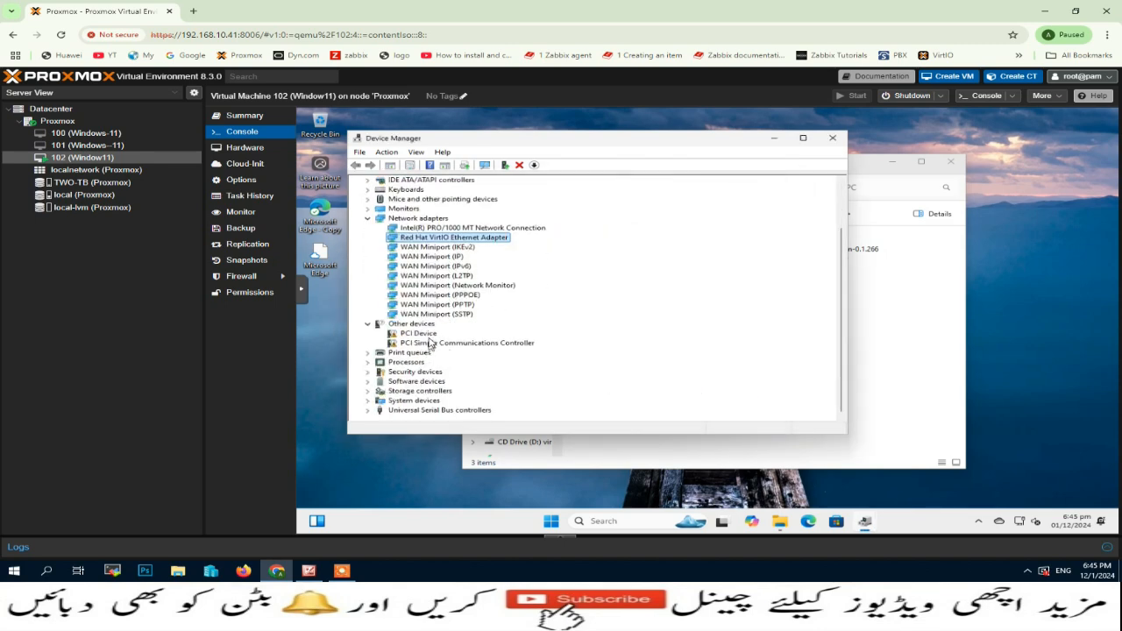
pyautogui.click(419, 333)
pyautogui.rightClick(421, 334)
pyautogui.click(460, 343)
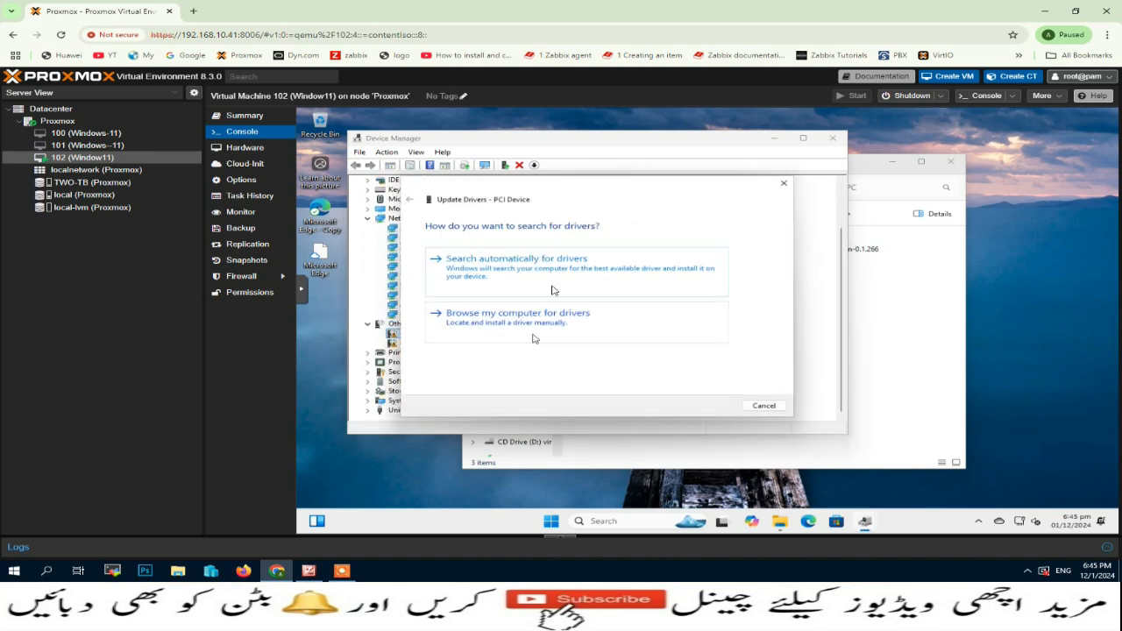
pyautogui.click(535, 339)
pyautogui.click(718, 407)
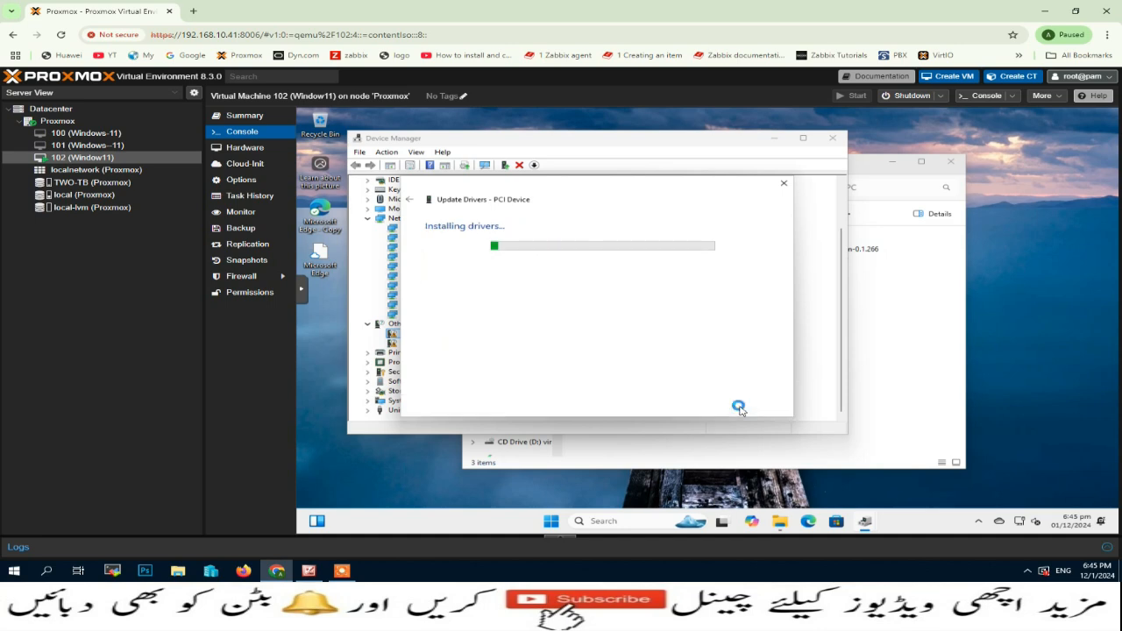
pyautogui.click(769, 409)
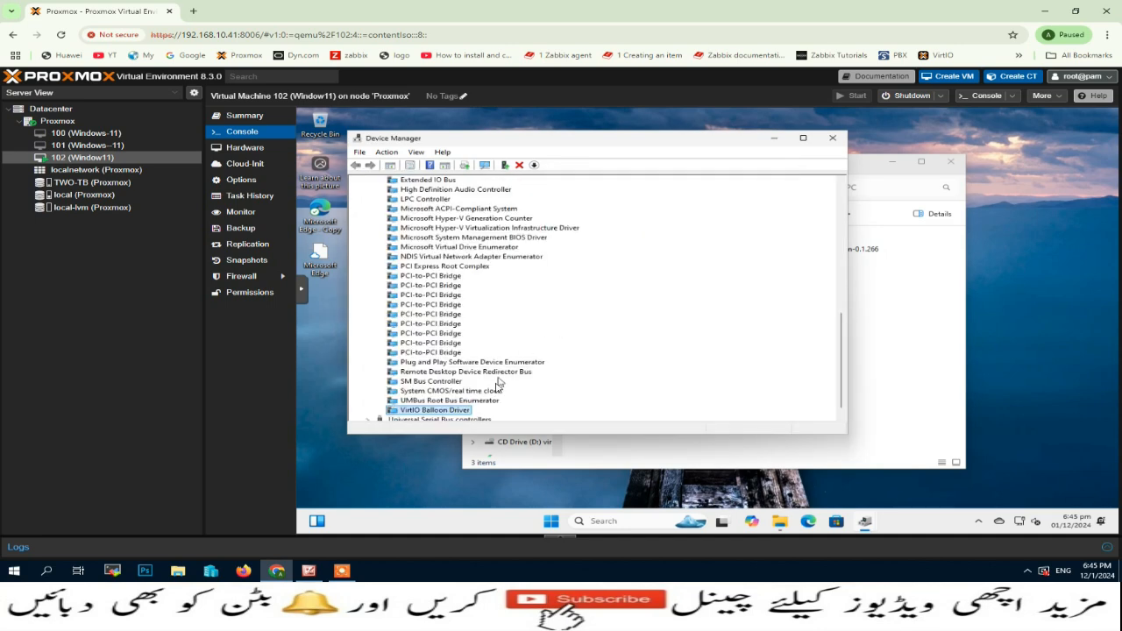
pyautogui.press('Left')
pyautogui.press('Left')
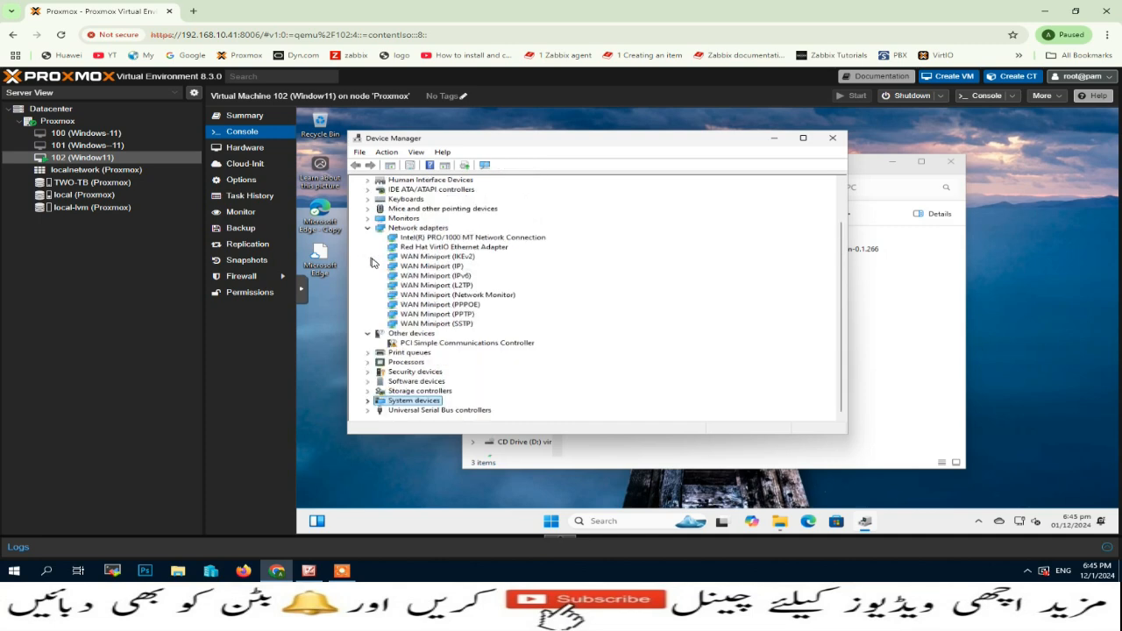
# Step: Install the VirtIO Serial driver for the PCI Simple Communications Controller from D:\
pyautogui.rightClick(422, 345)
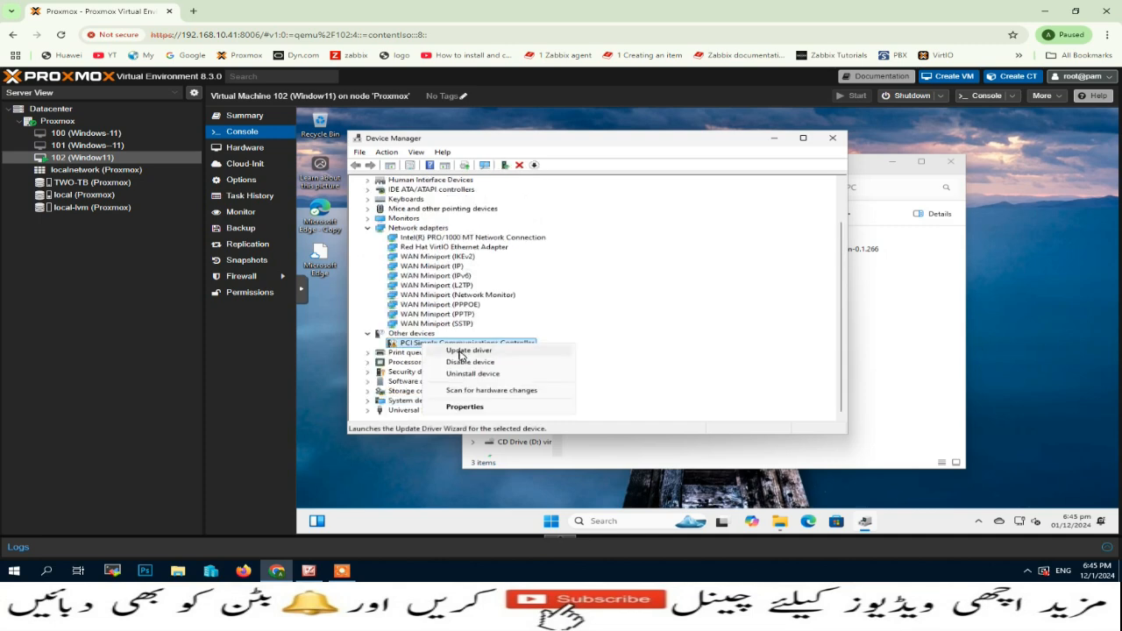
pyautogui.click(459, 351)
pyautogui.click(549, 315)
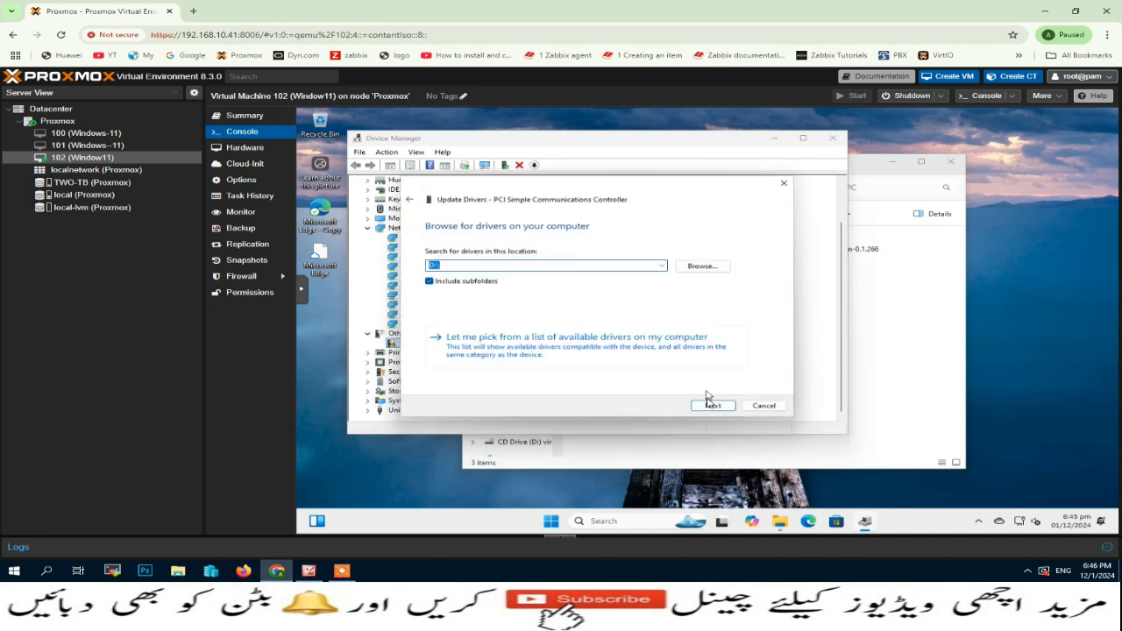
pyautogui.click(710, 405)
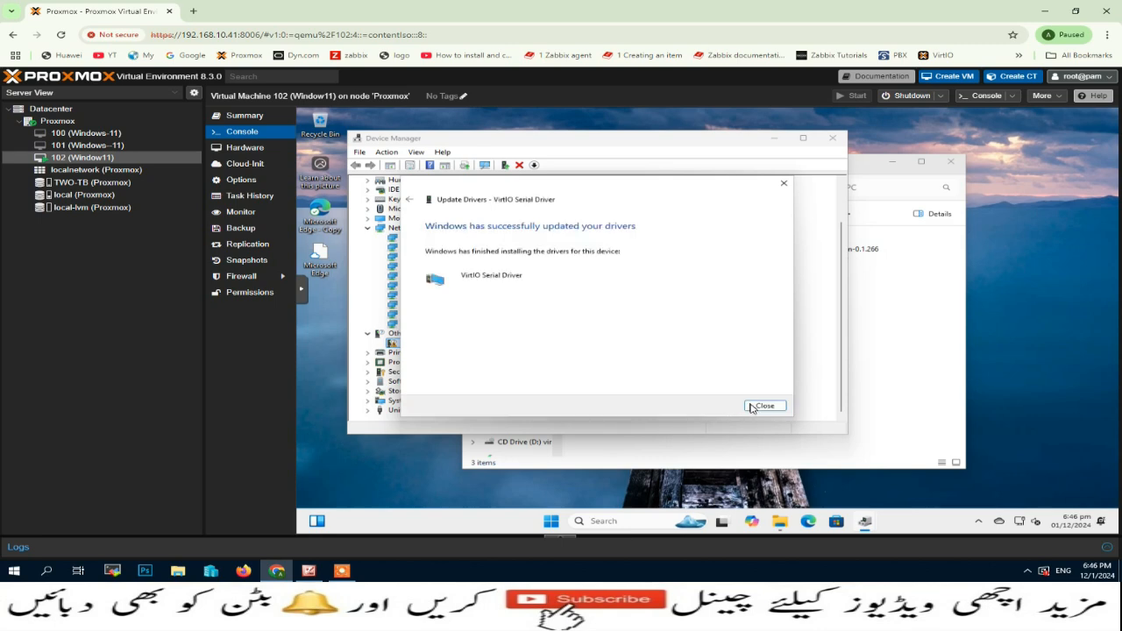
pyautogui.click(764, 406)
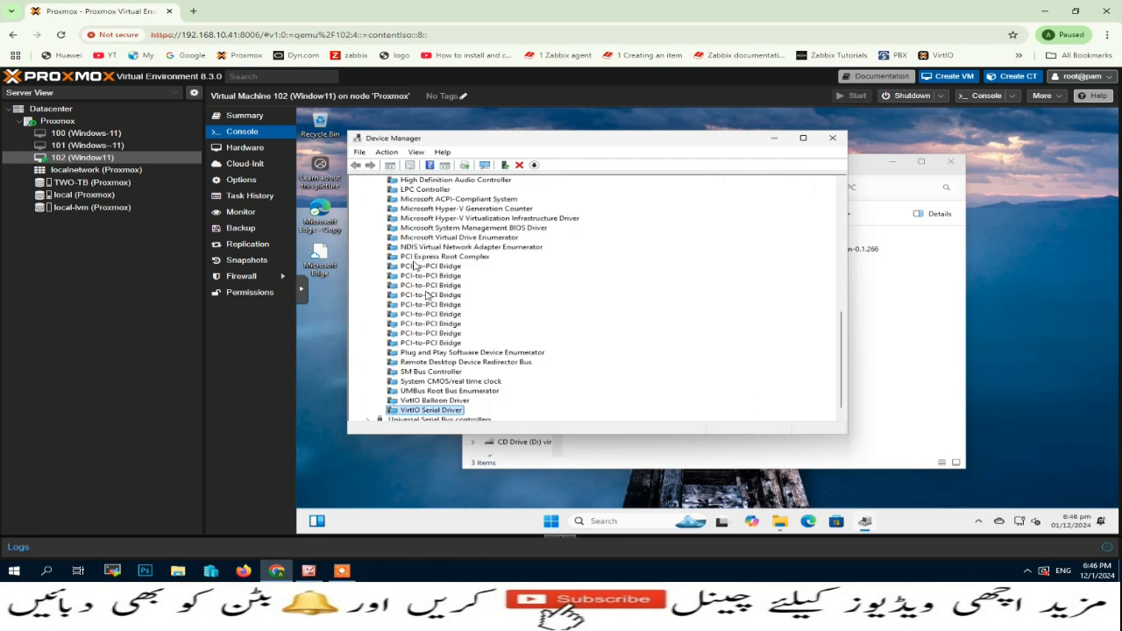
# Step: Collapse the System devices and Network adapters groups and close Device Manager
pyautogui.scroll(6, 417, 277)
pyautogui.click(369, 286)
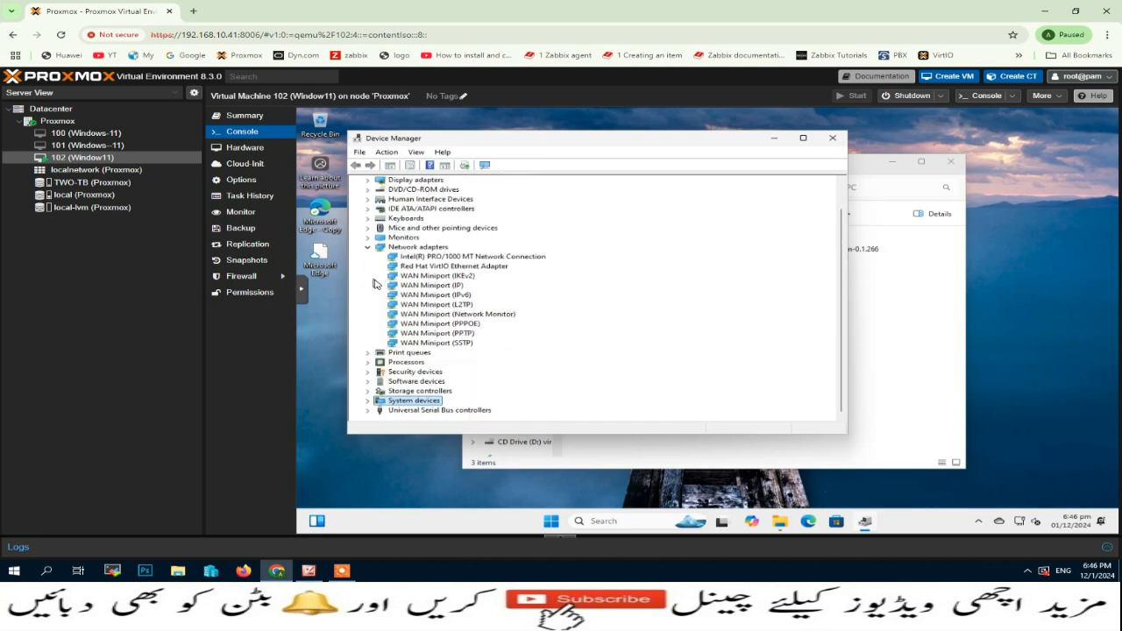
pyautogui.scroll(1, 375, 283)
pyautogui.click(368, 276)
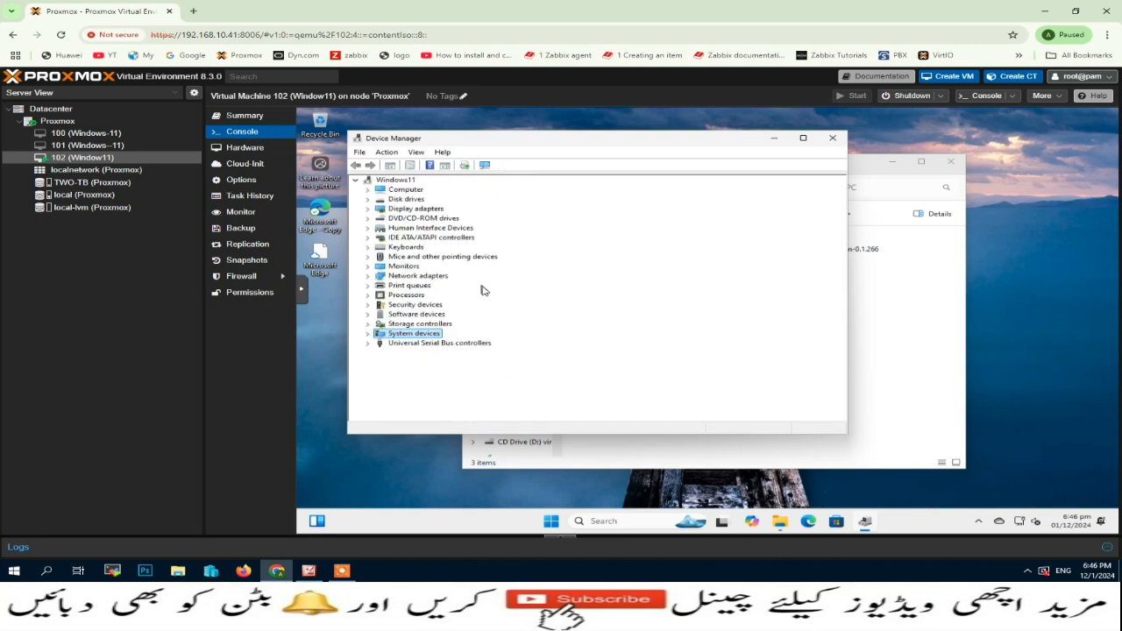
pyautogui.moveTo(480, 138); pyautogui.dragTo(633, 156)
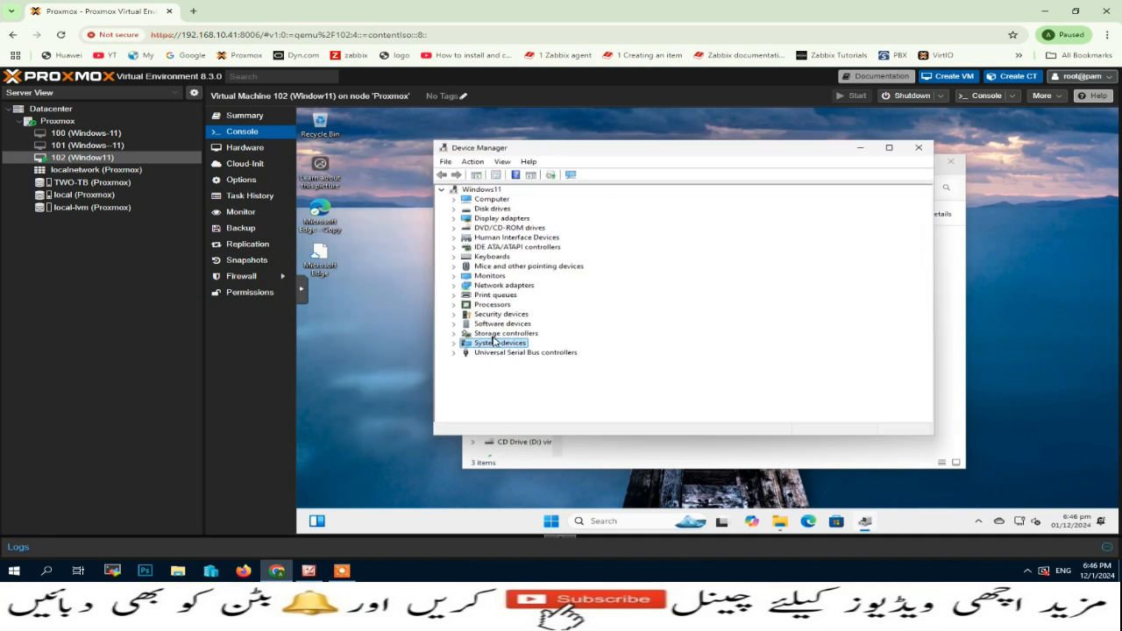
pyautogui.click(918, 149)
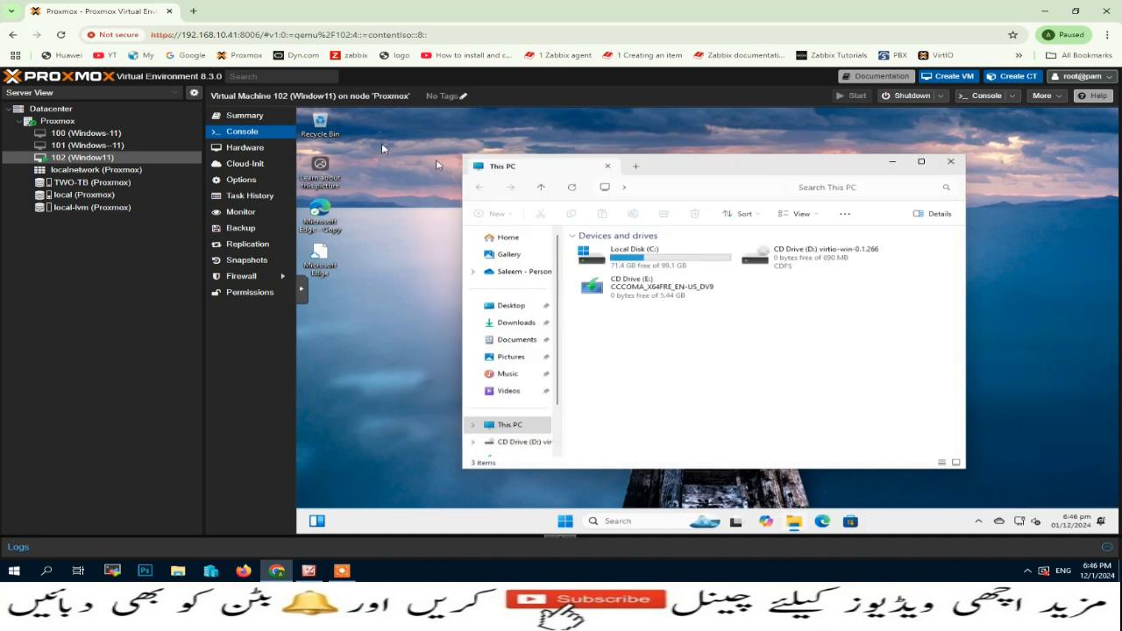
# Step: Check the VM Summary, then run qemu-ga-x86_64.msi from the D: drive's guest-agent folder
pyautogui.click(254, 116)
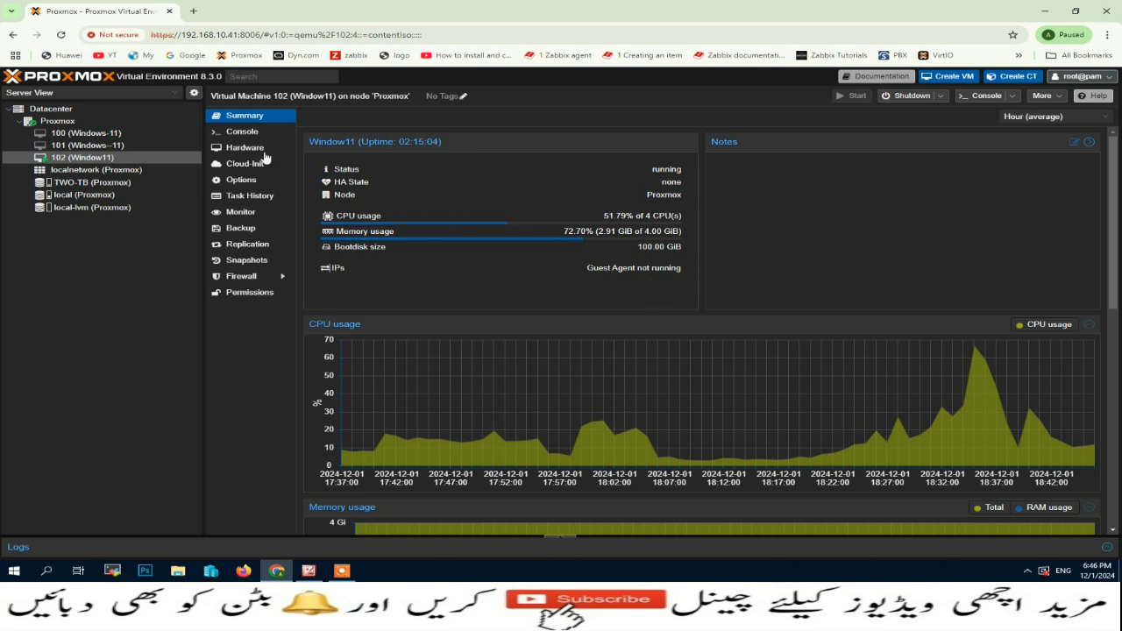
pyautogui.click(247, 134)
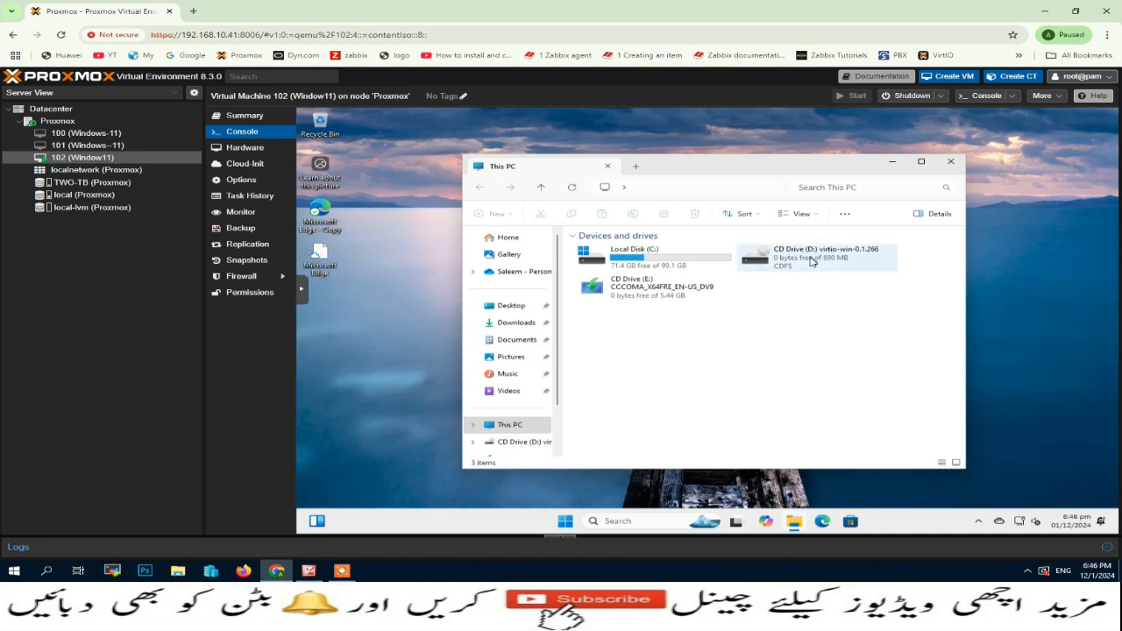
pyautogui.click(811, 260)
pyautogui.doubleClick(811, 260)
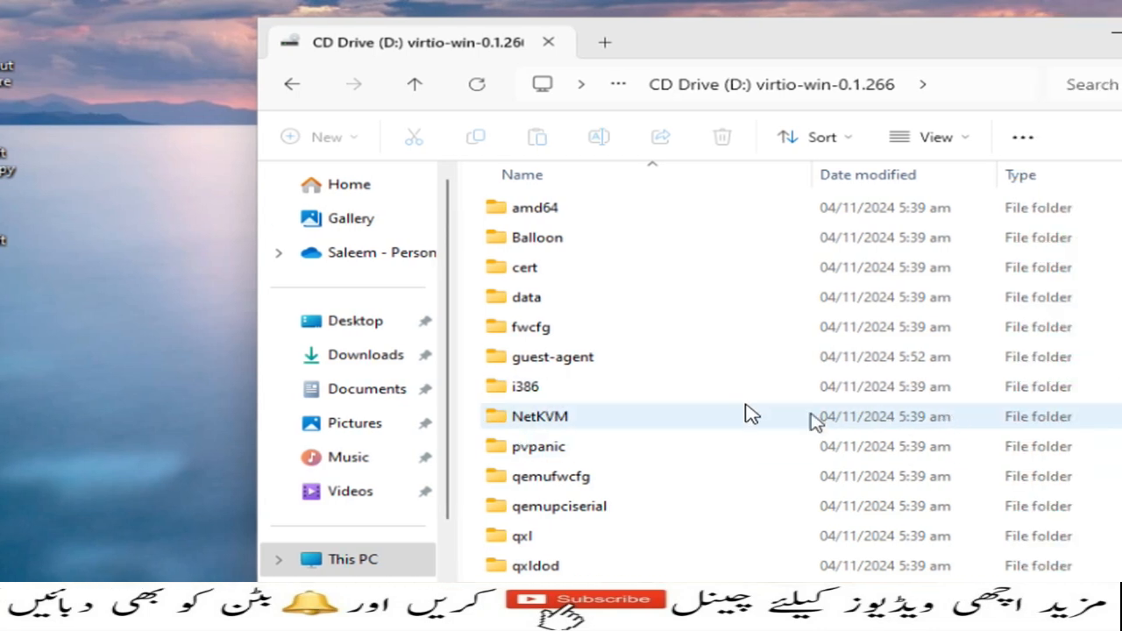
pyautogui.doubleClick(644, 358)
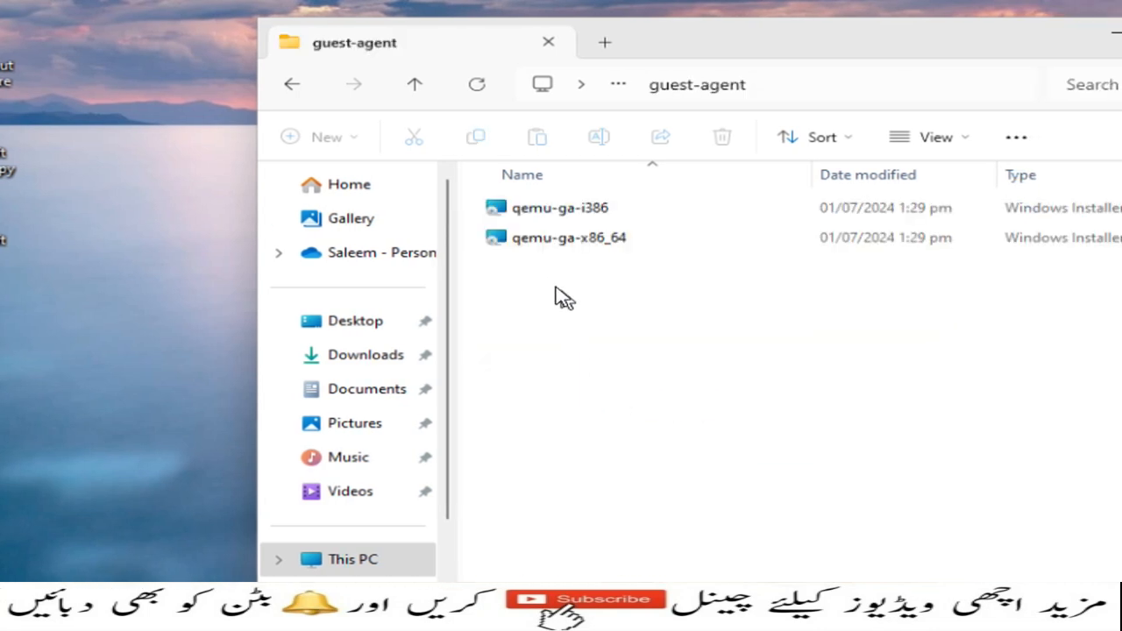
pyautogui.click(544, 249)
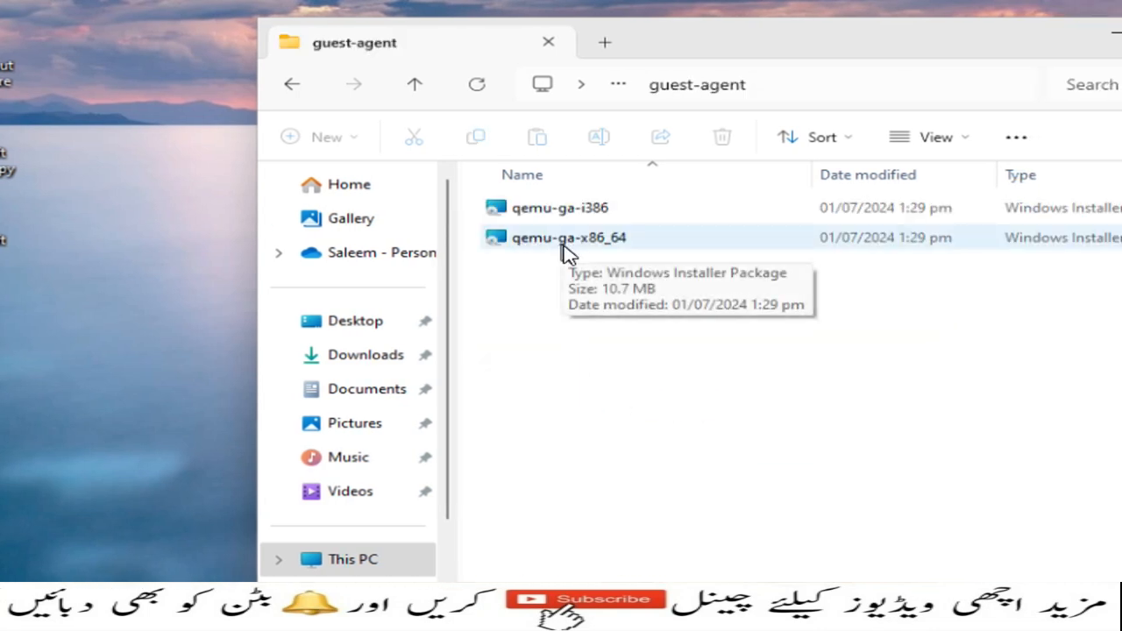
pyautogui.doubleClick(568, 251)
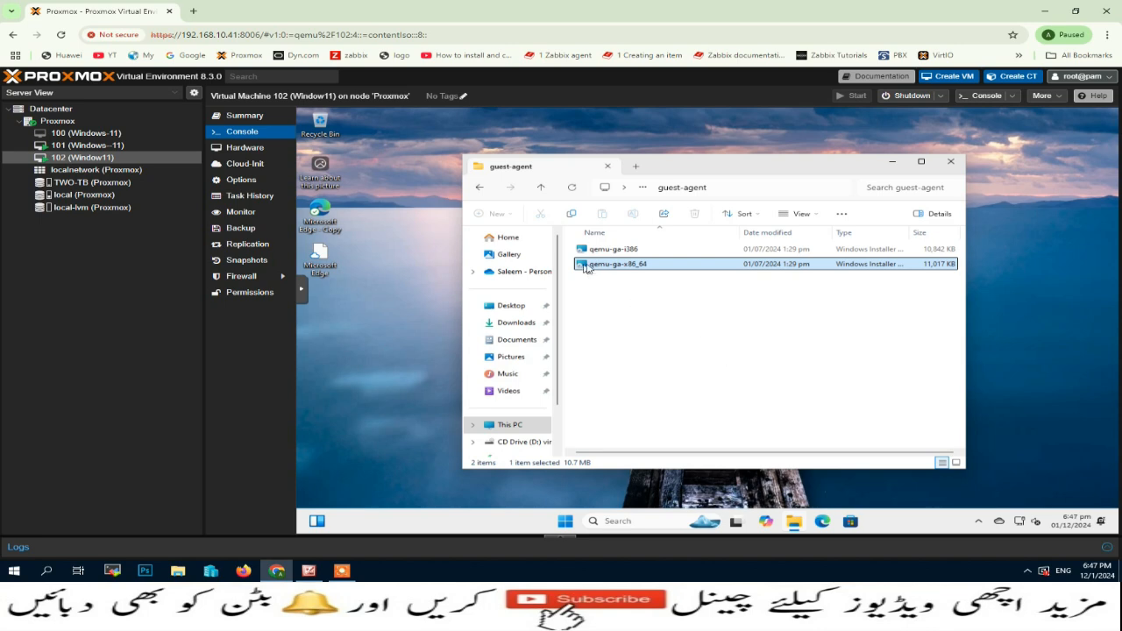
# Step: Review the VM's IPv6/IP addresses and Guest Agent Network Information in Summary, then open Options
pyautogui.click(950, 161)
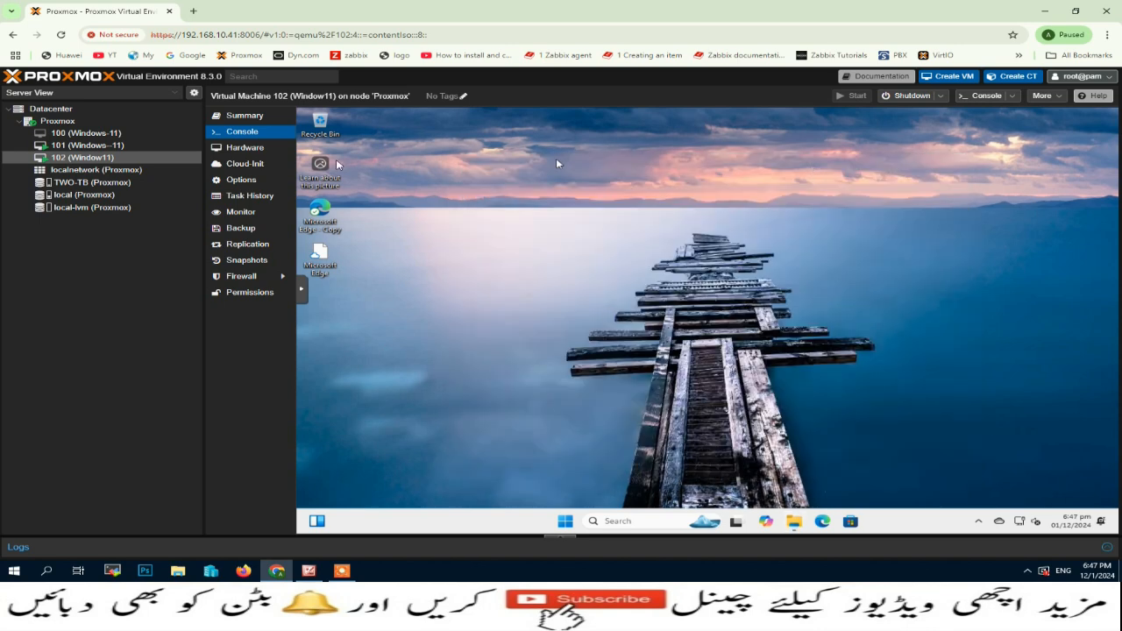
pyautogui.click(245, 115)
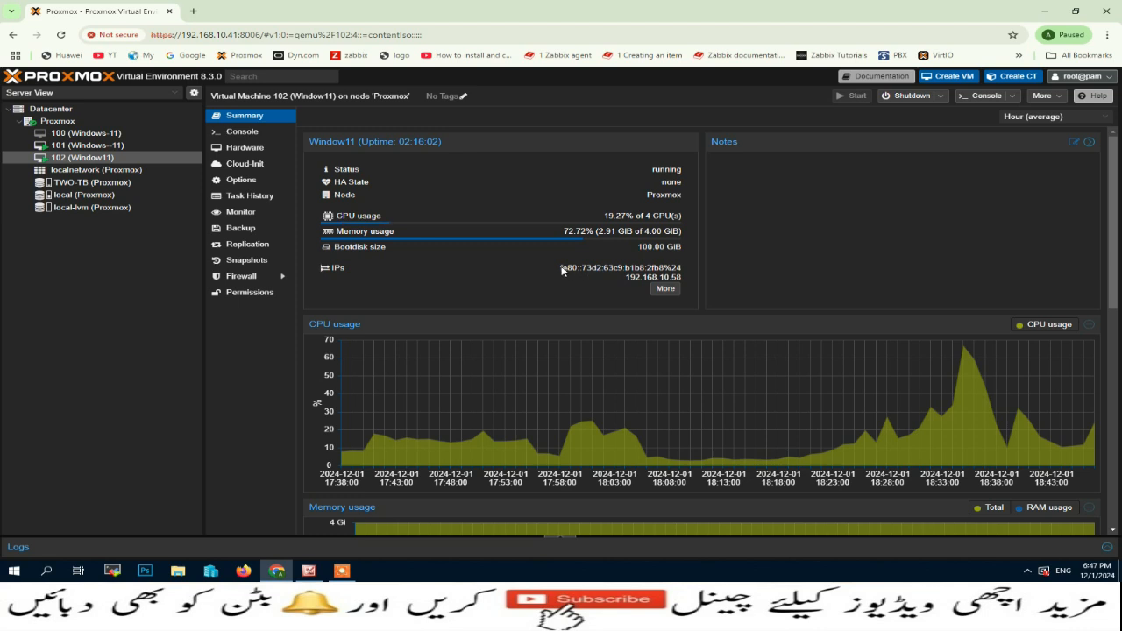
pyautogui.moveTo(561, 270); pyautogui.dragTo(668, 278)
pyautogui.click(581, 277)
pyautogui.click(665, 289)
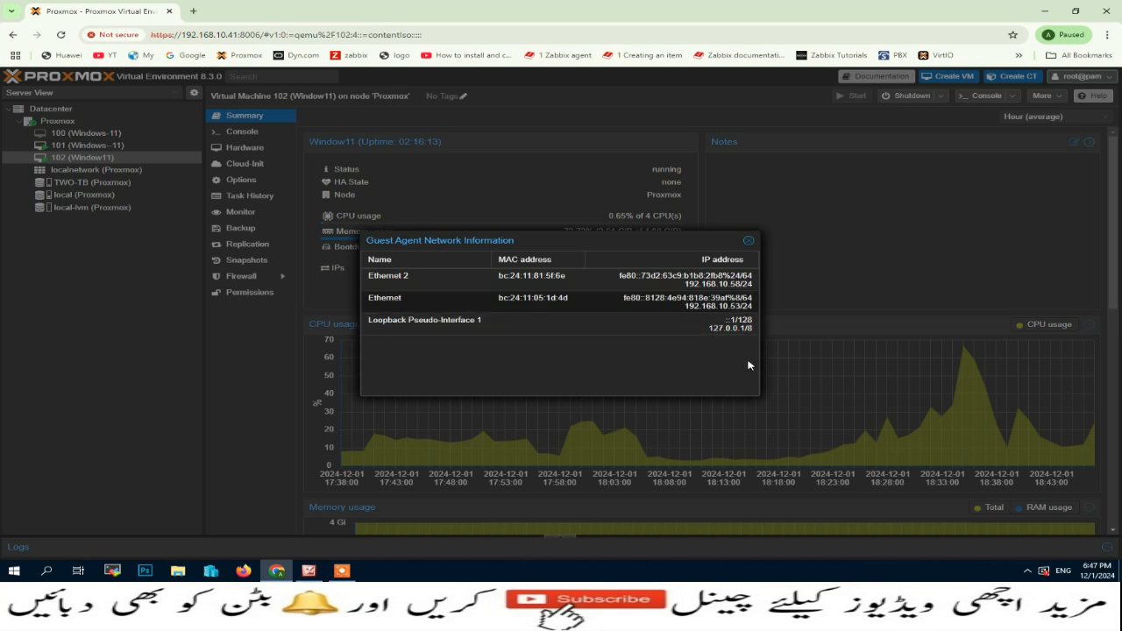
pyautogui.click(748, 241)
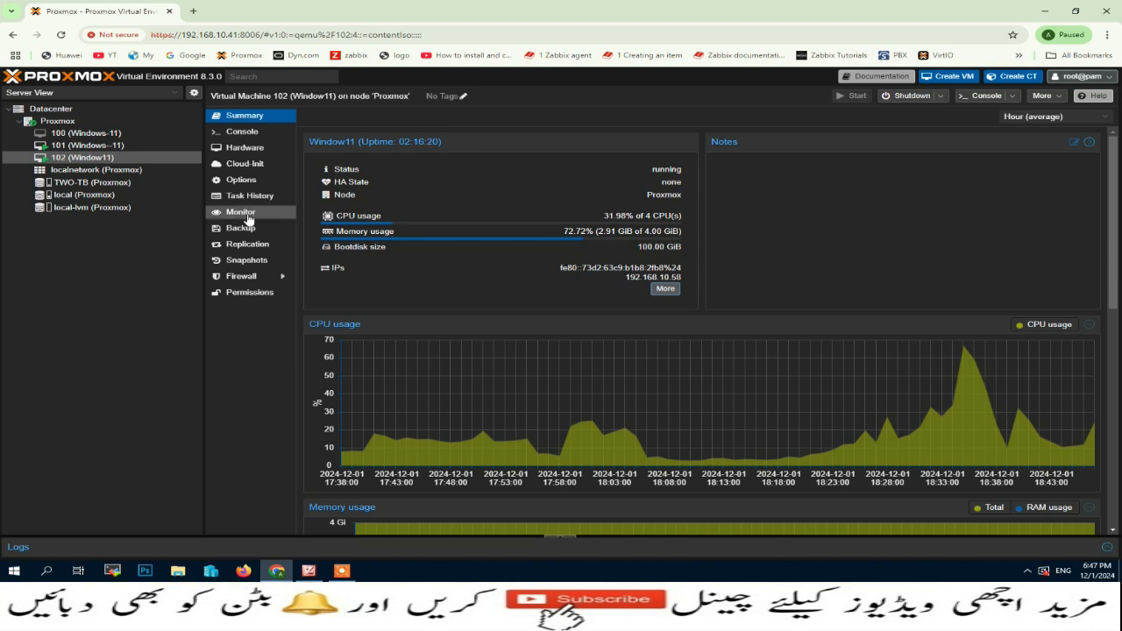
pyautogui.click(246, 181)
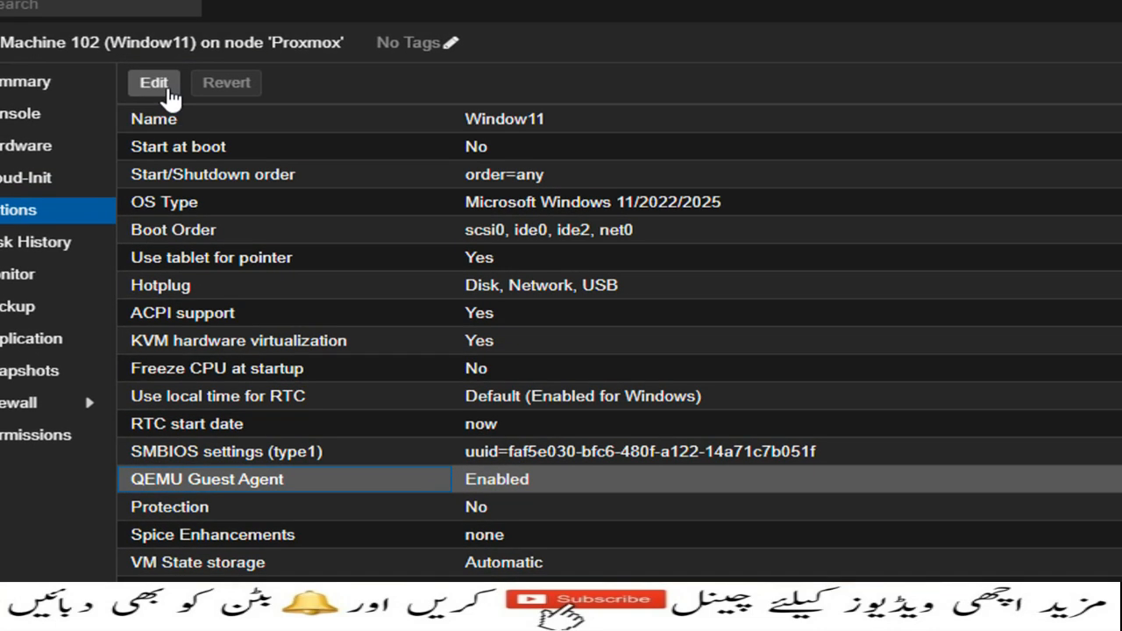
# Step: Check the QEMU Guest Agent option, toggling guest-trim on and back off, then return to the console unsaved
pyautogui.click(167, 88)
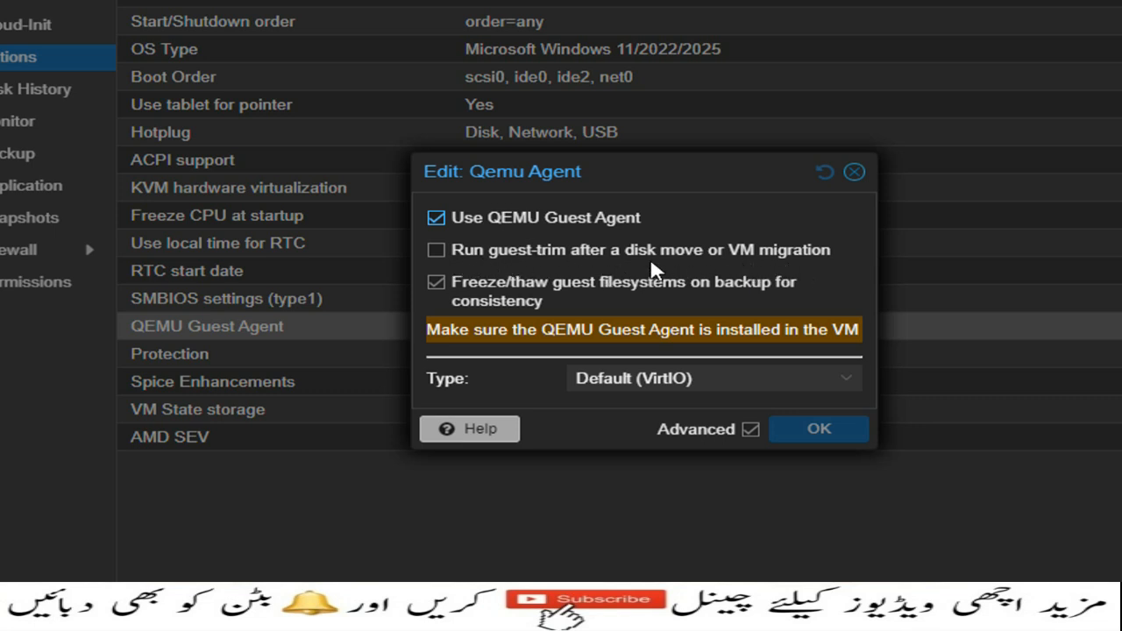
pyautogui.click(444, 253)
pyautogui.click(444, 252)
pyautogui.click(862, 182)
pyautogui.click(860, 179)
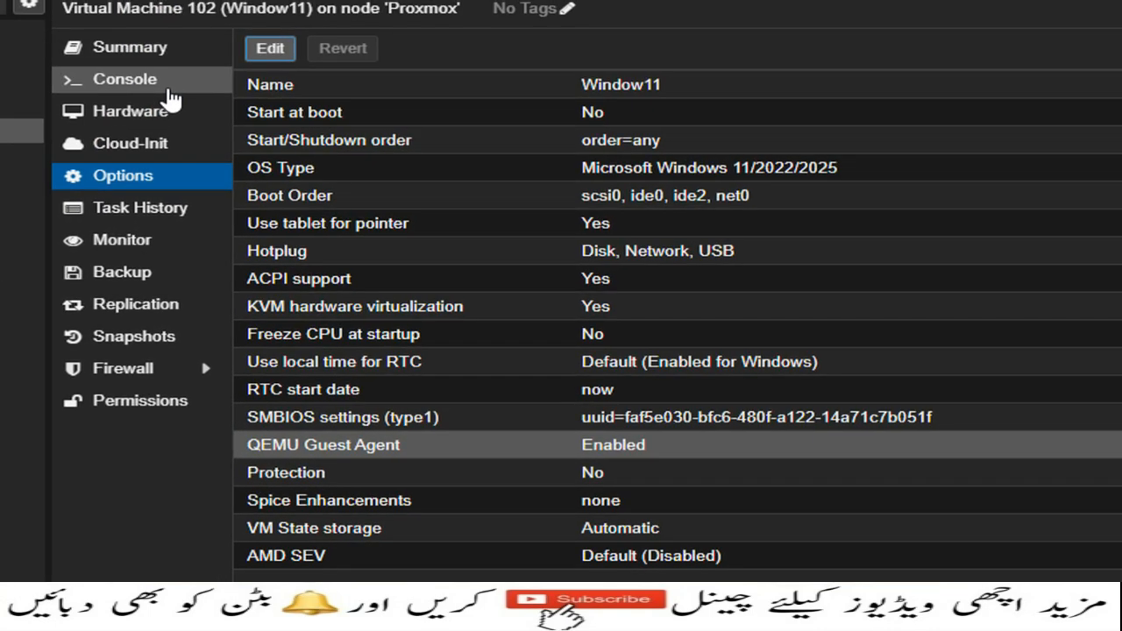
pyautogui.click(48, 51)
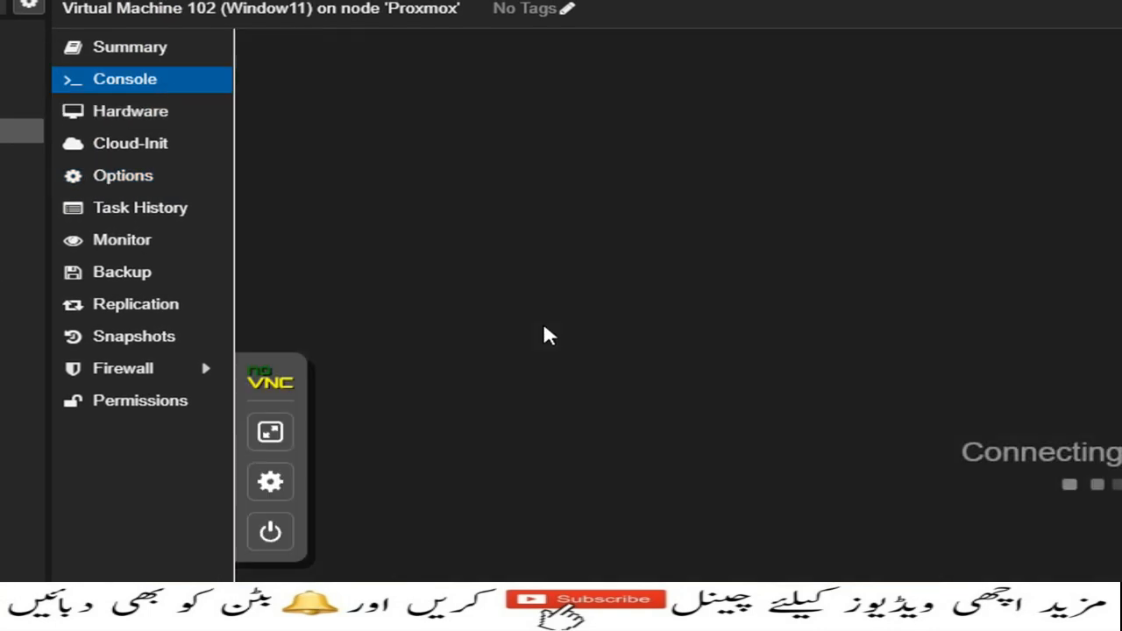